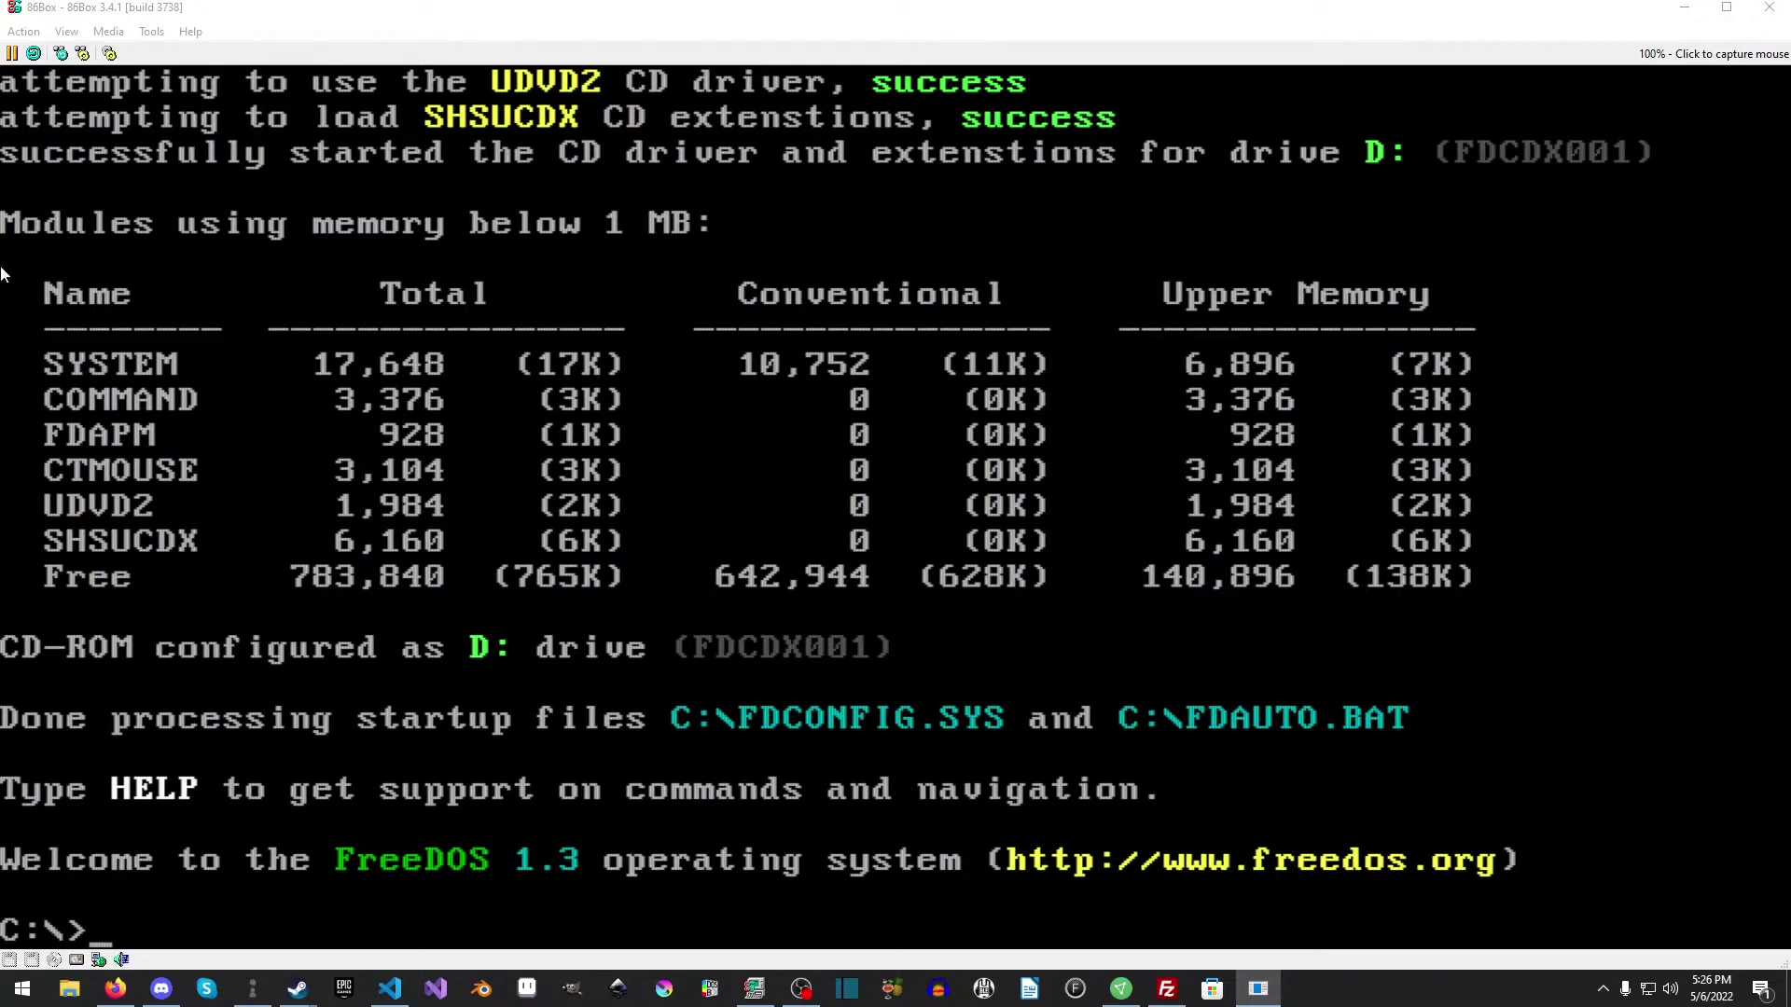
Step: Open the emulated machine's settings and examine the network type and the list of available network adapters
{"action": "left_click", "coordinate": [151, 32]}
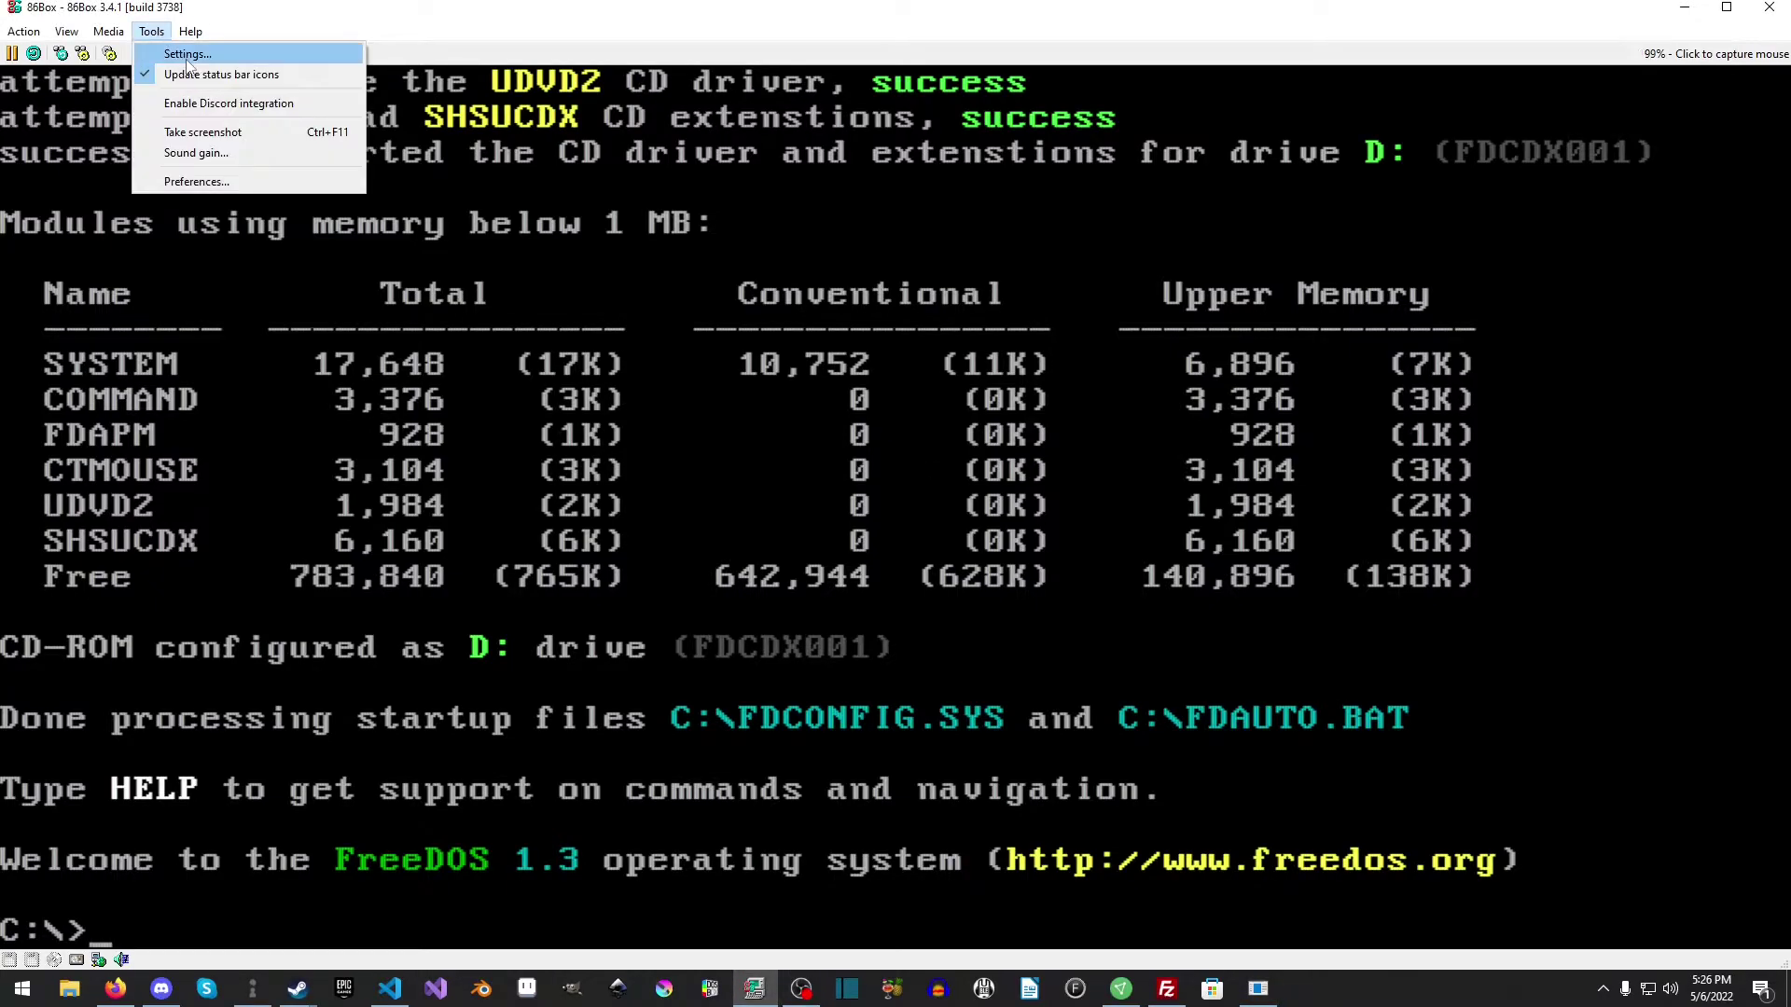
{"action": "left_click", "coordinate": [188, 54]}
{"action": "left_click", "coordinate": [623, 340]}
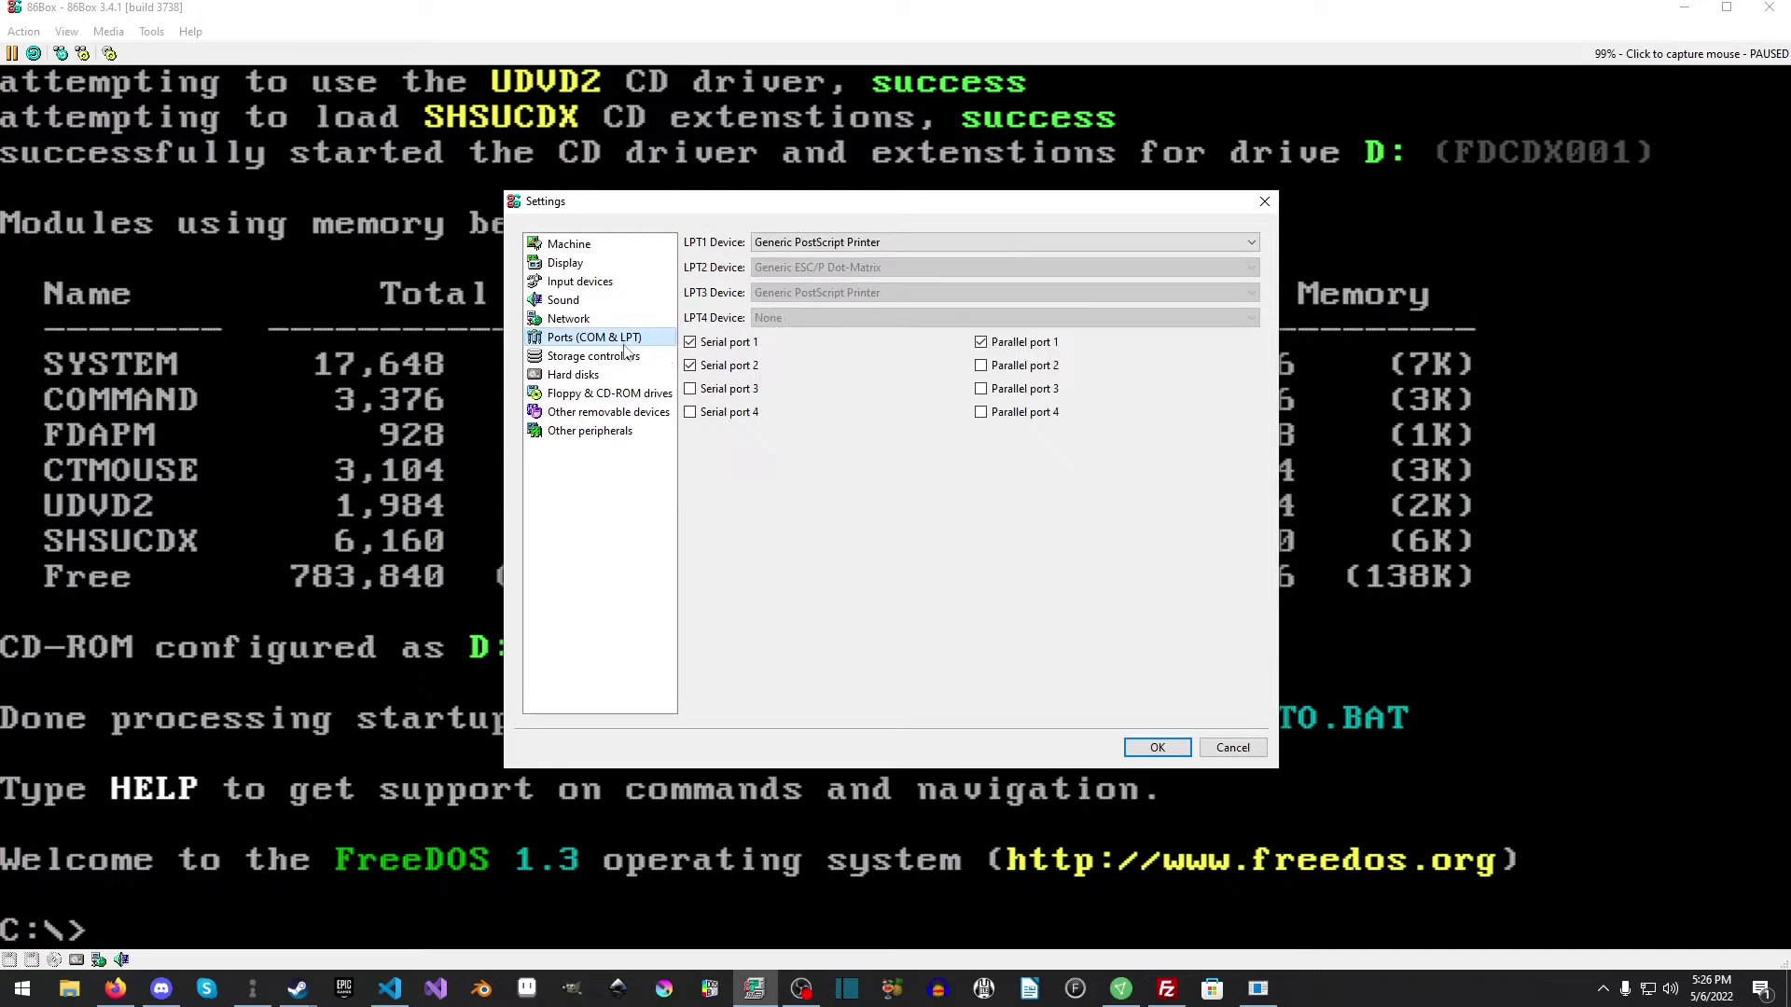
{"action": "left_click", "coordinate": [625, 354]}
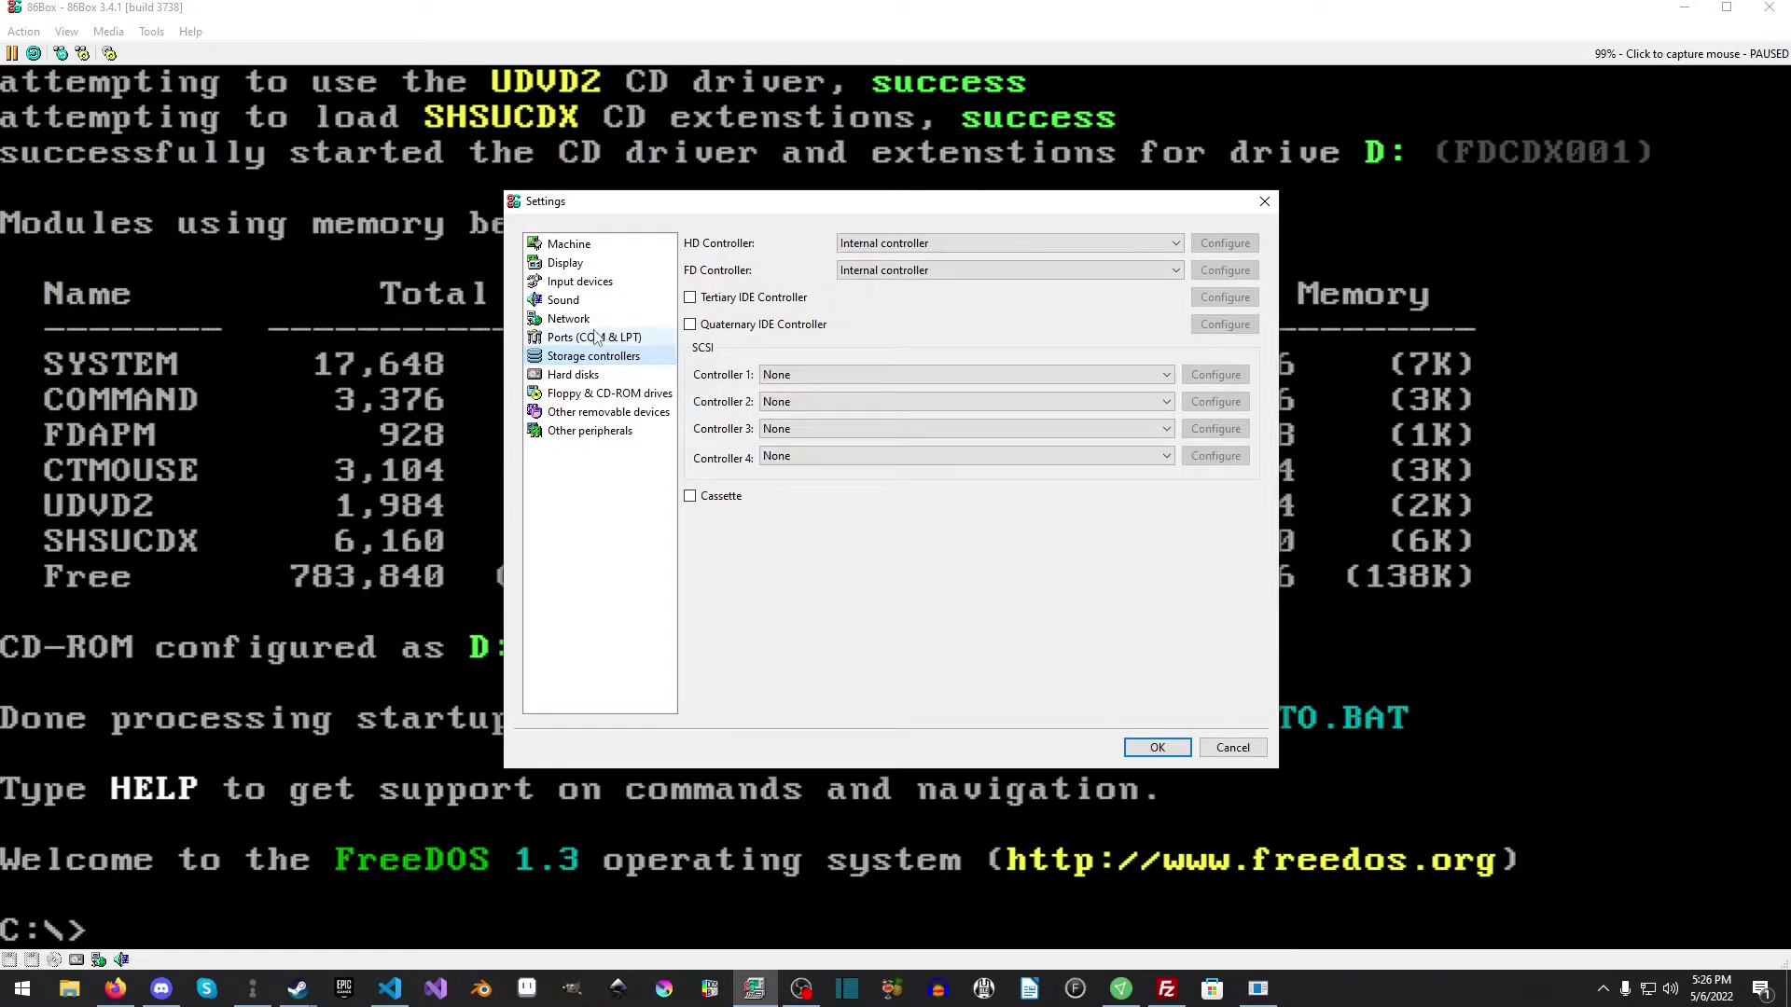
{"action": "left_click", "coordinate": [621, 338]}
{"action": "left_click", "coordinate": [602, 318]}
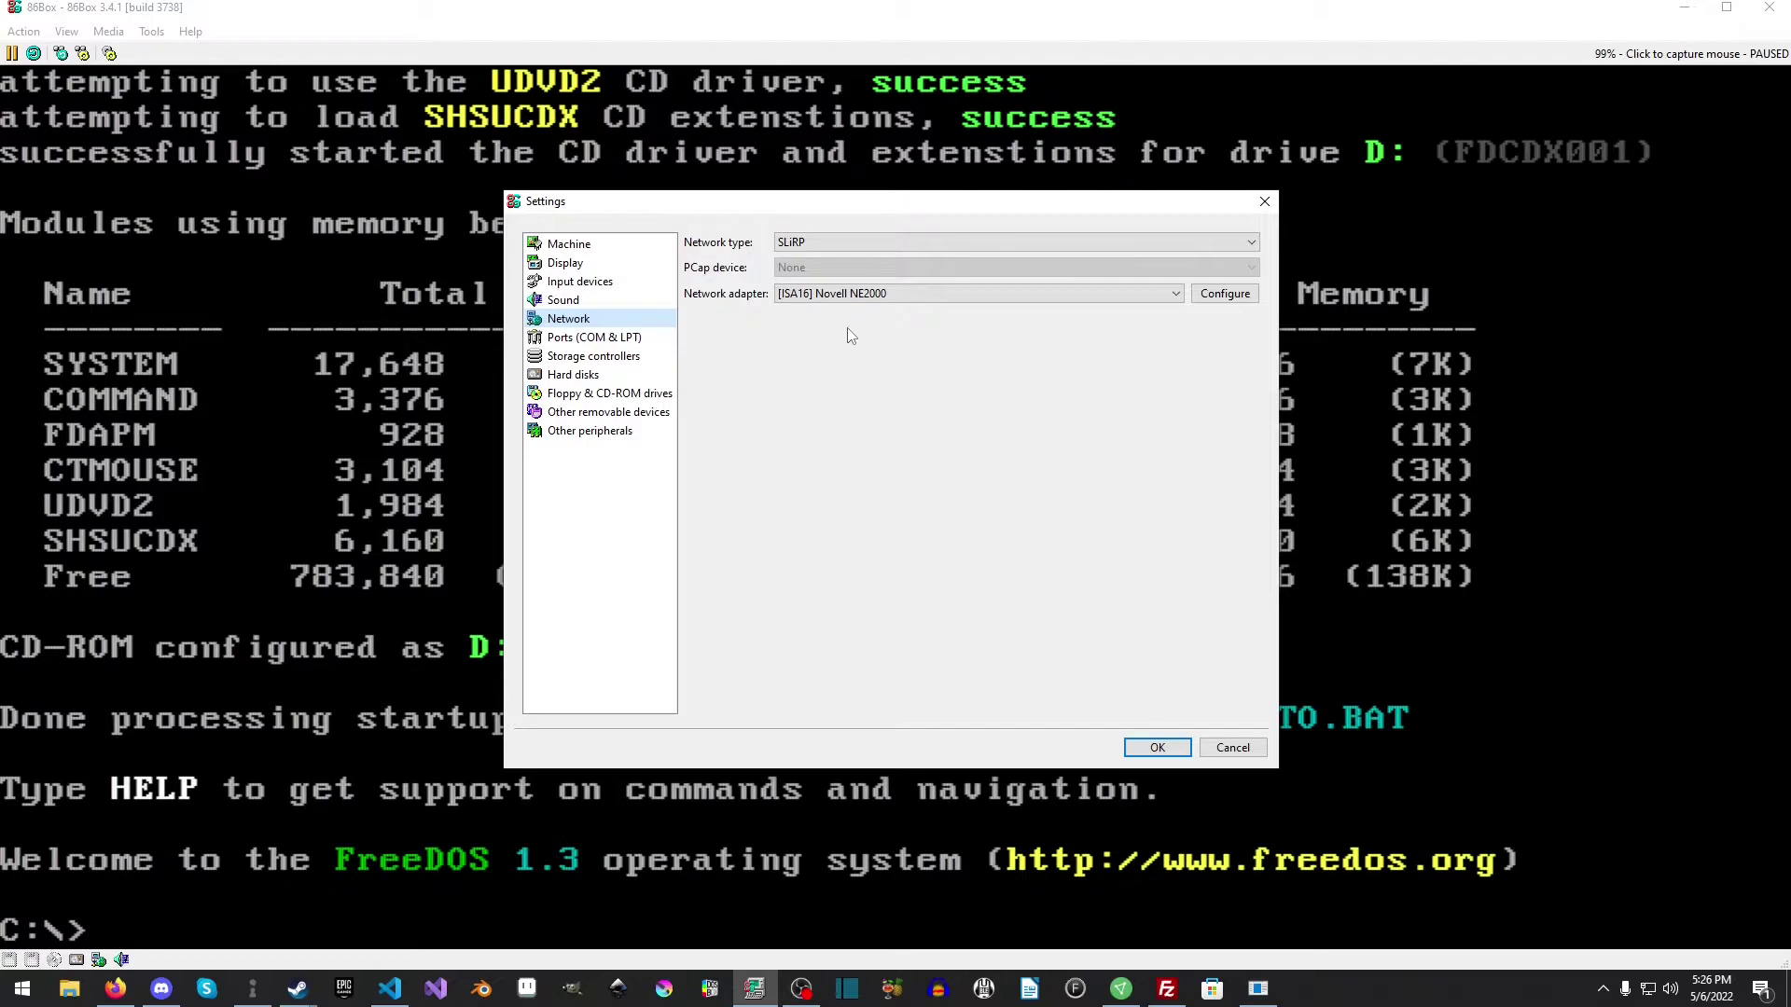
{"action": "left_click", "coordinate": [864, 293]}
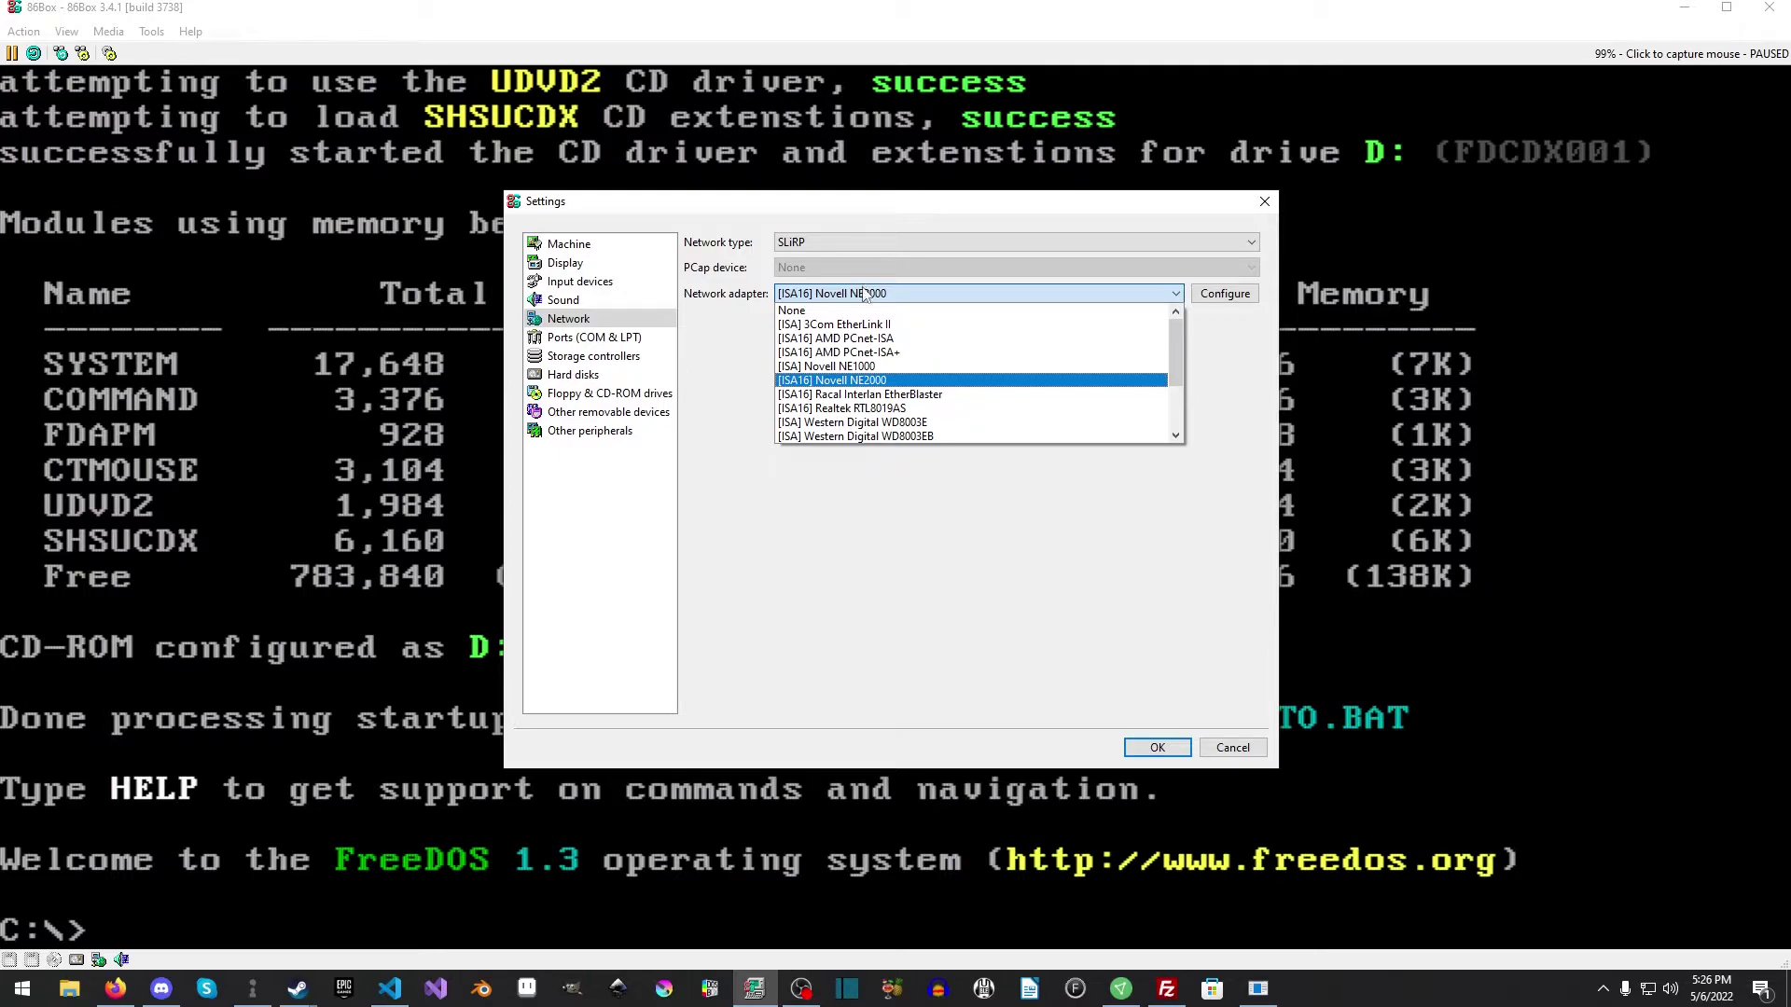
{"action": "scroll", "coordinate": [1026, 429], "scroll_direction": "down", "scroll_amount": 2}
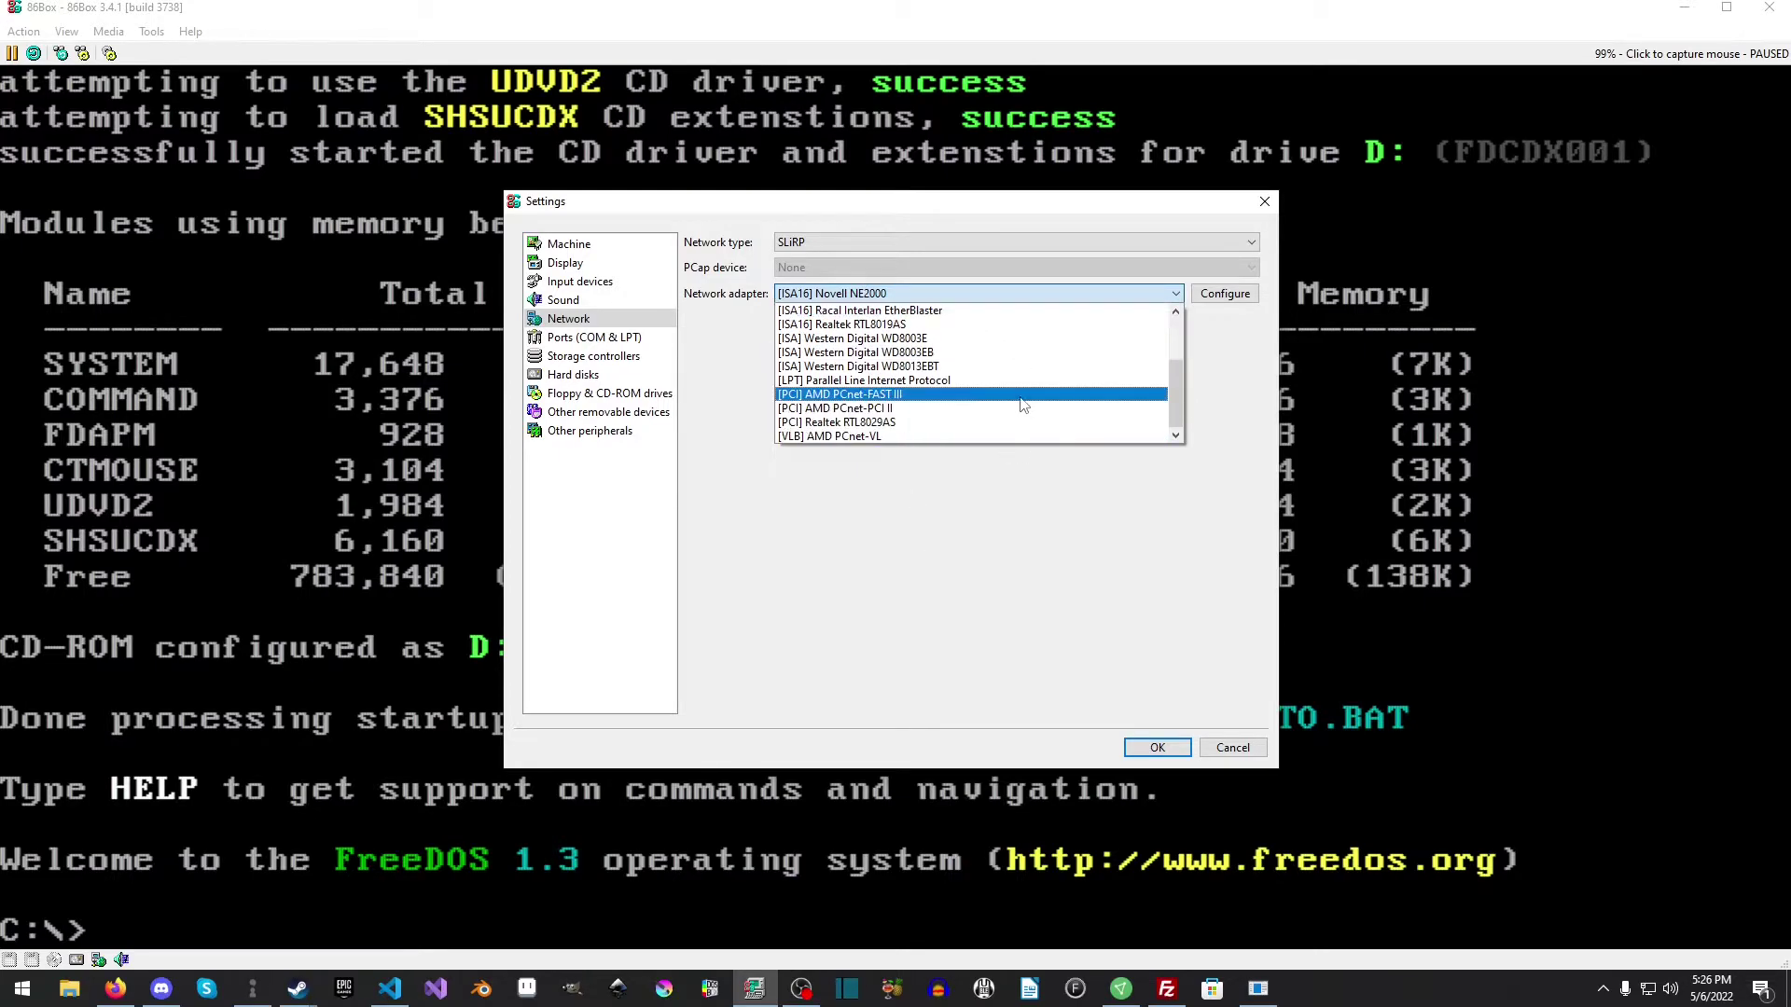
{"action": "left_click", "coordinate": [1022, 576]}
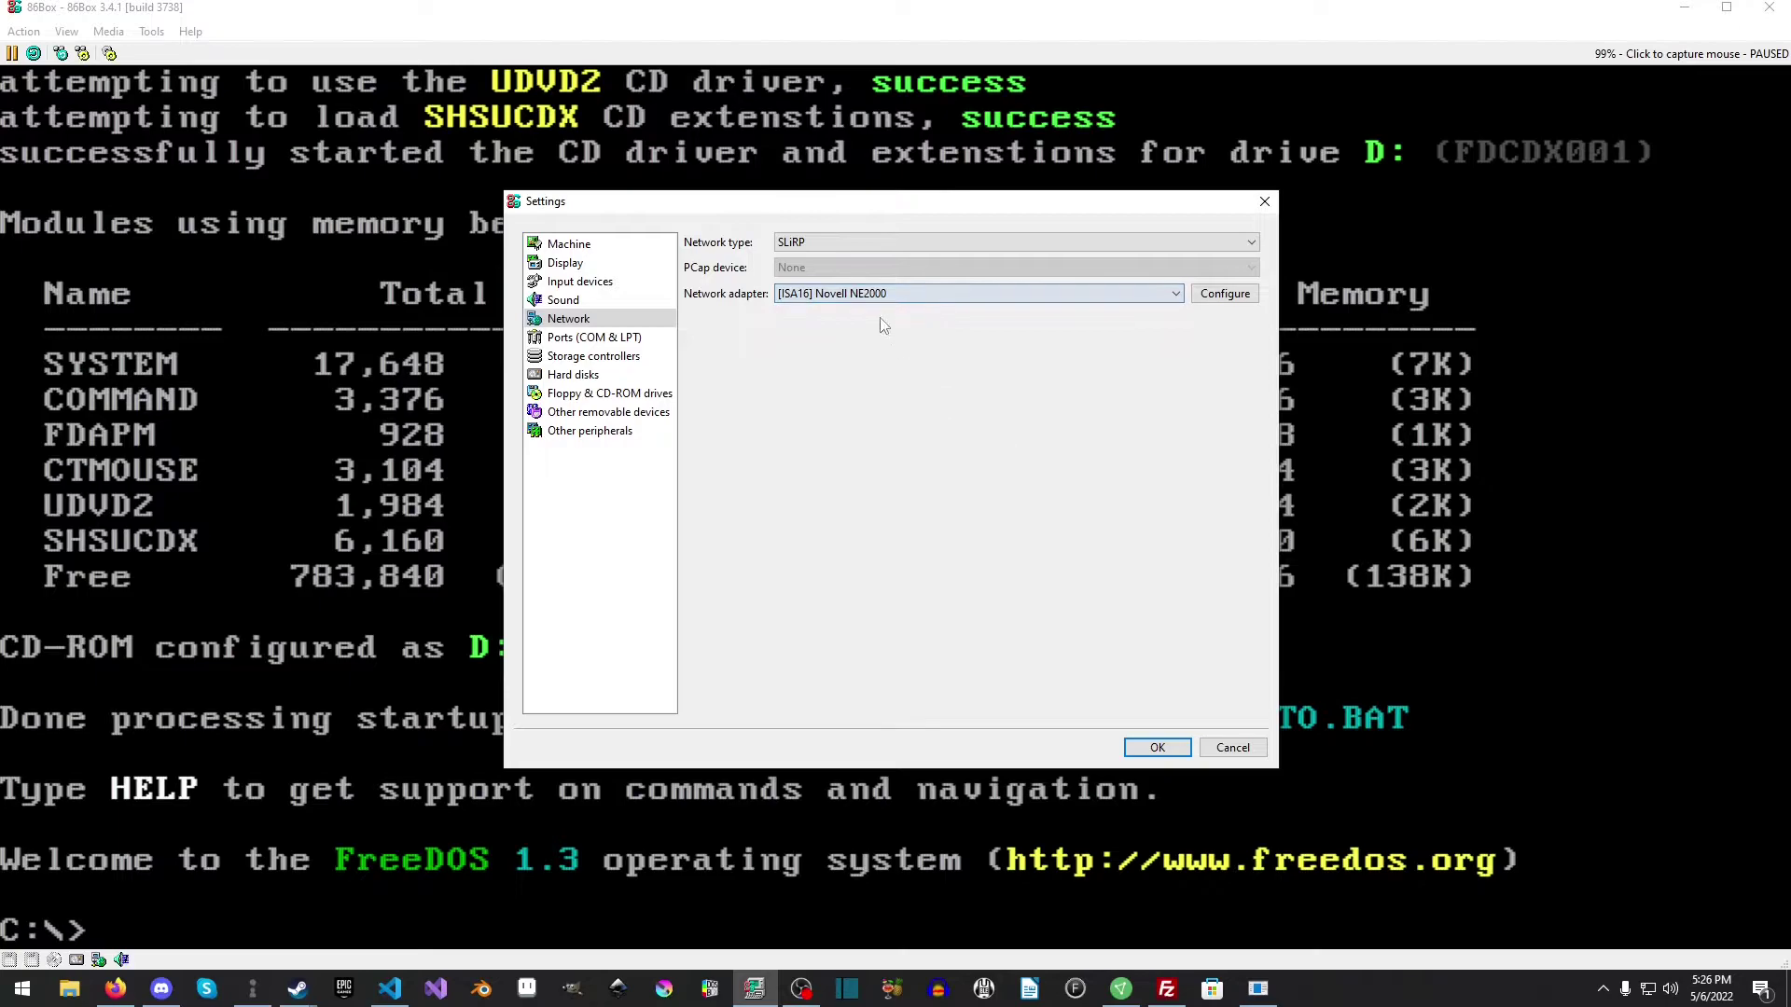
Step: Check the Novell NE2000 adapter's address and IRQ configuration, then leave the settings without saving
{"action": "left_click", "coordinate": [1224, 303]}
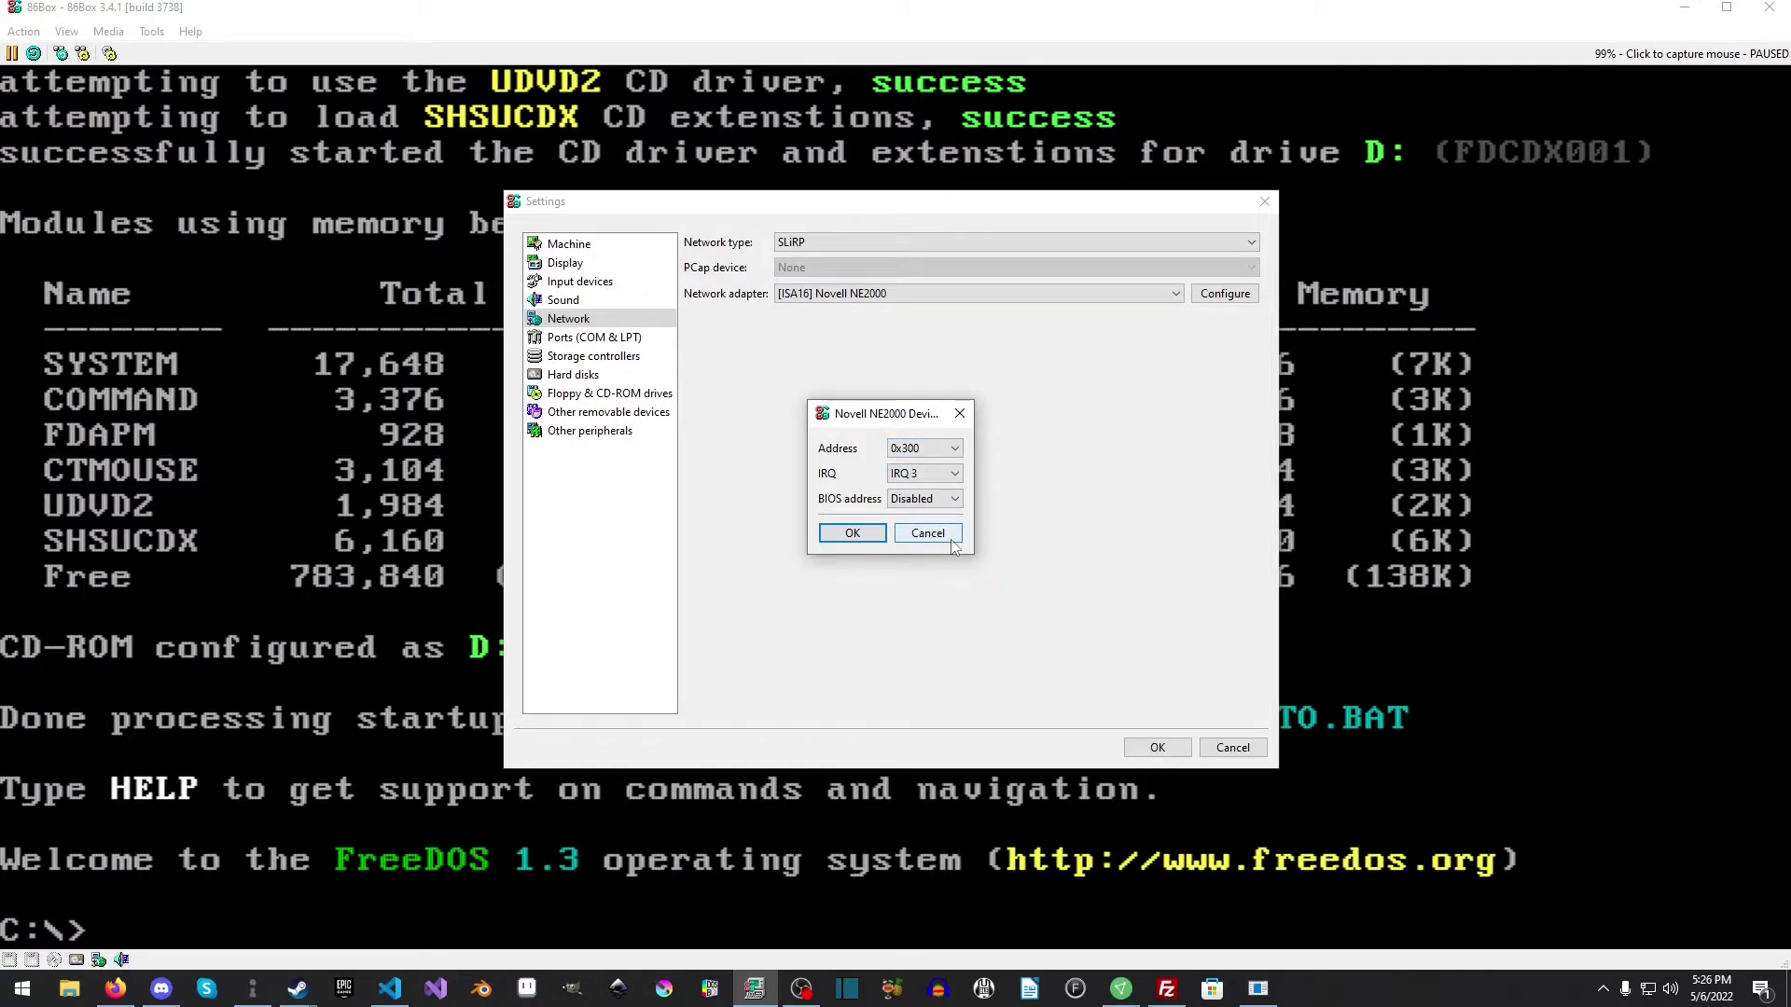
{"action": "left_click", "coordinate": [947, 538]}
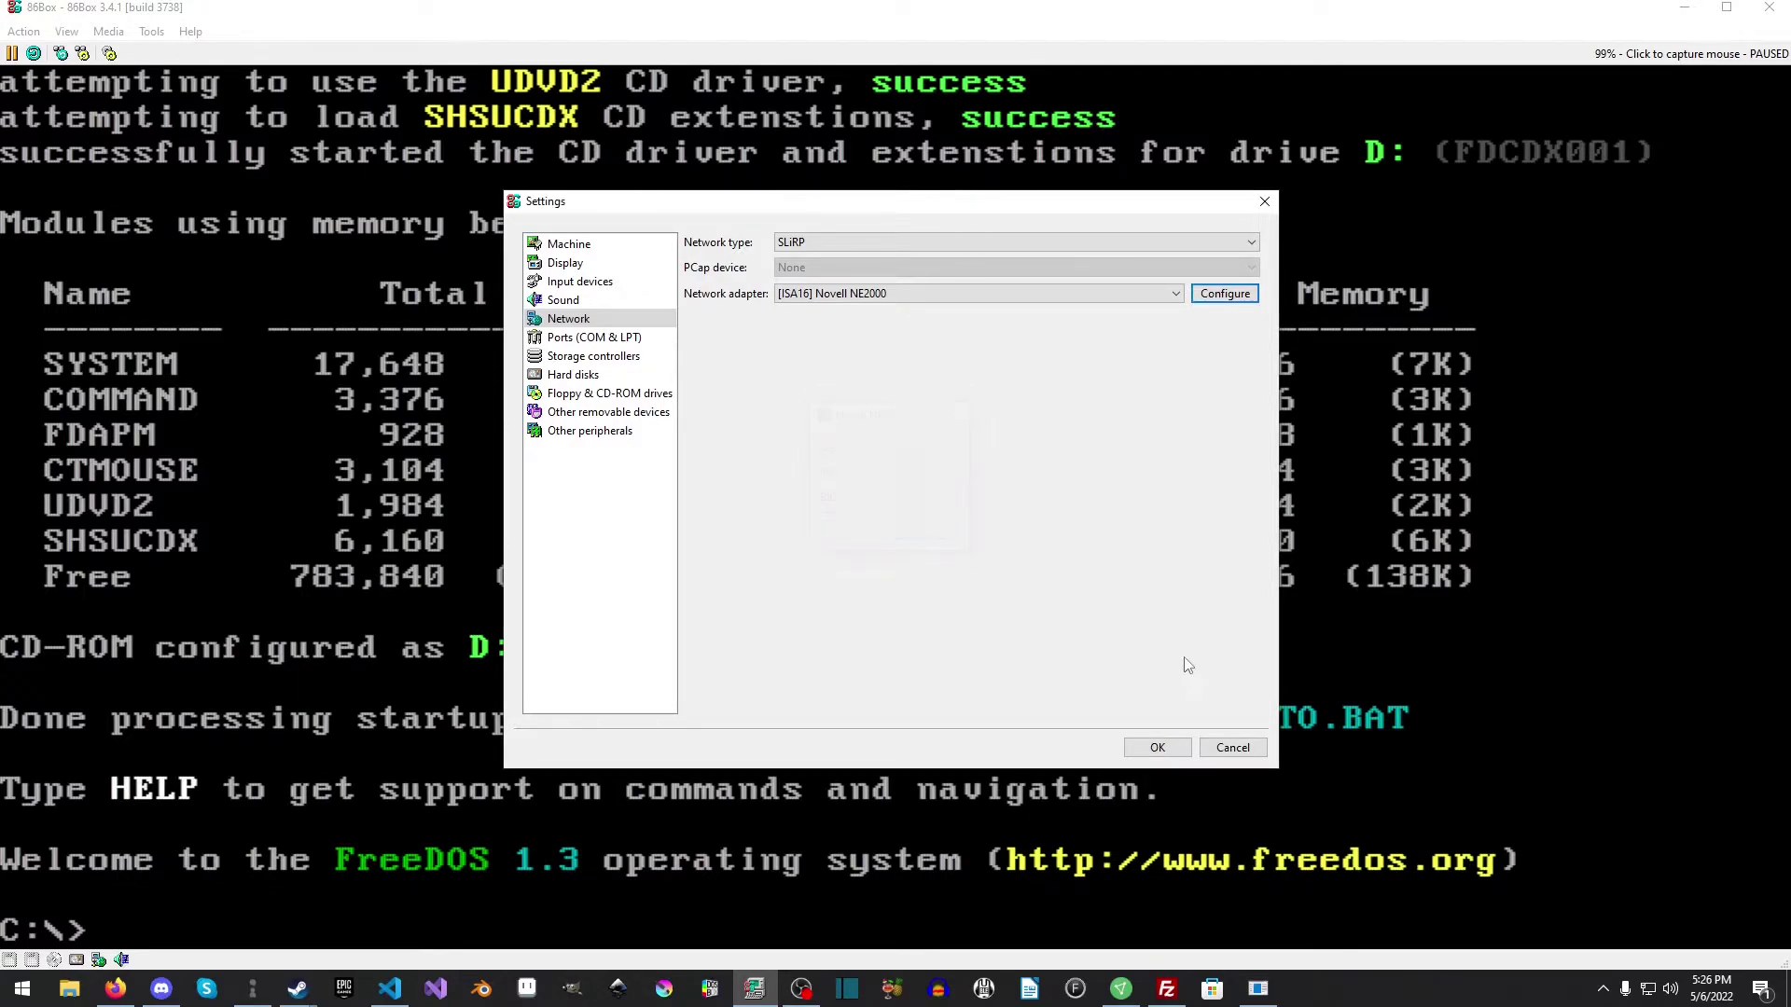
{"action": "left_click", "coordinate": [1236, 756]}
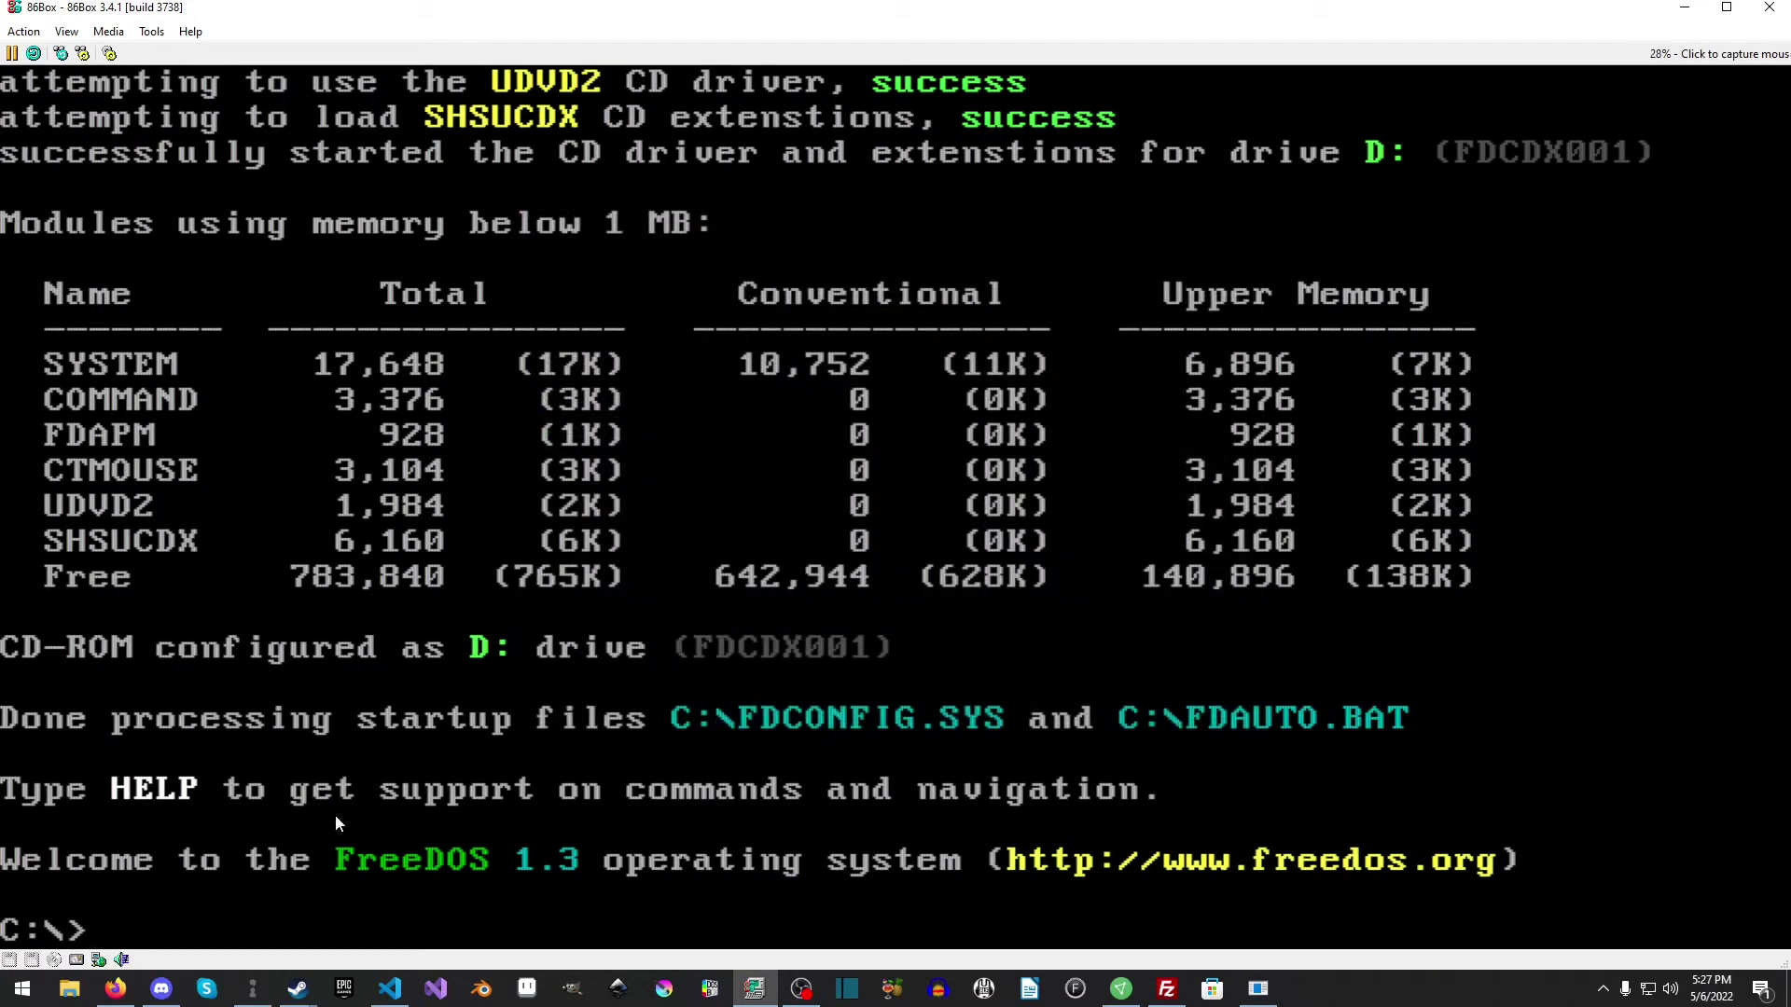
Step: Mount the existing floppy image PACKET.img from the discs\drivers folder in the first floppy drive
{"action": "left_click", "coordinate": [11, 961]}
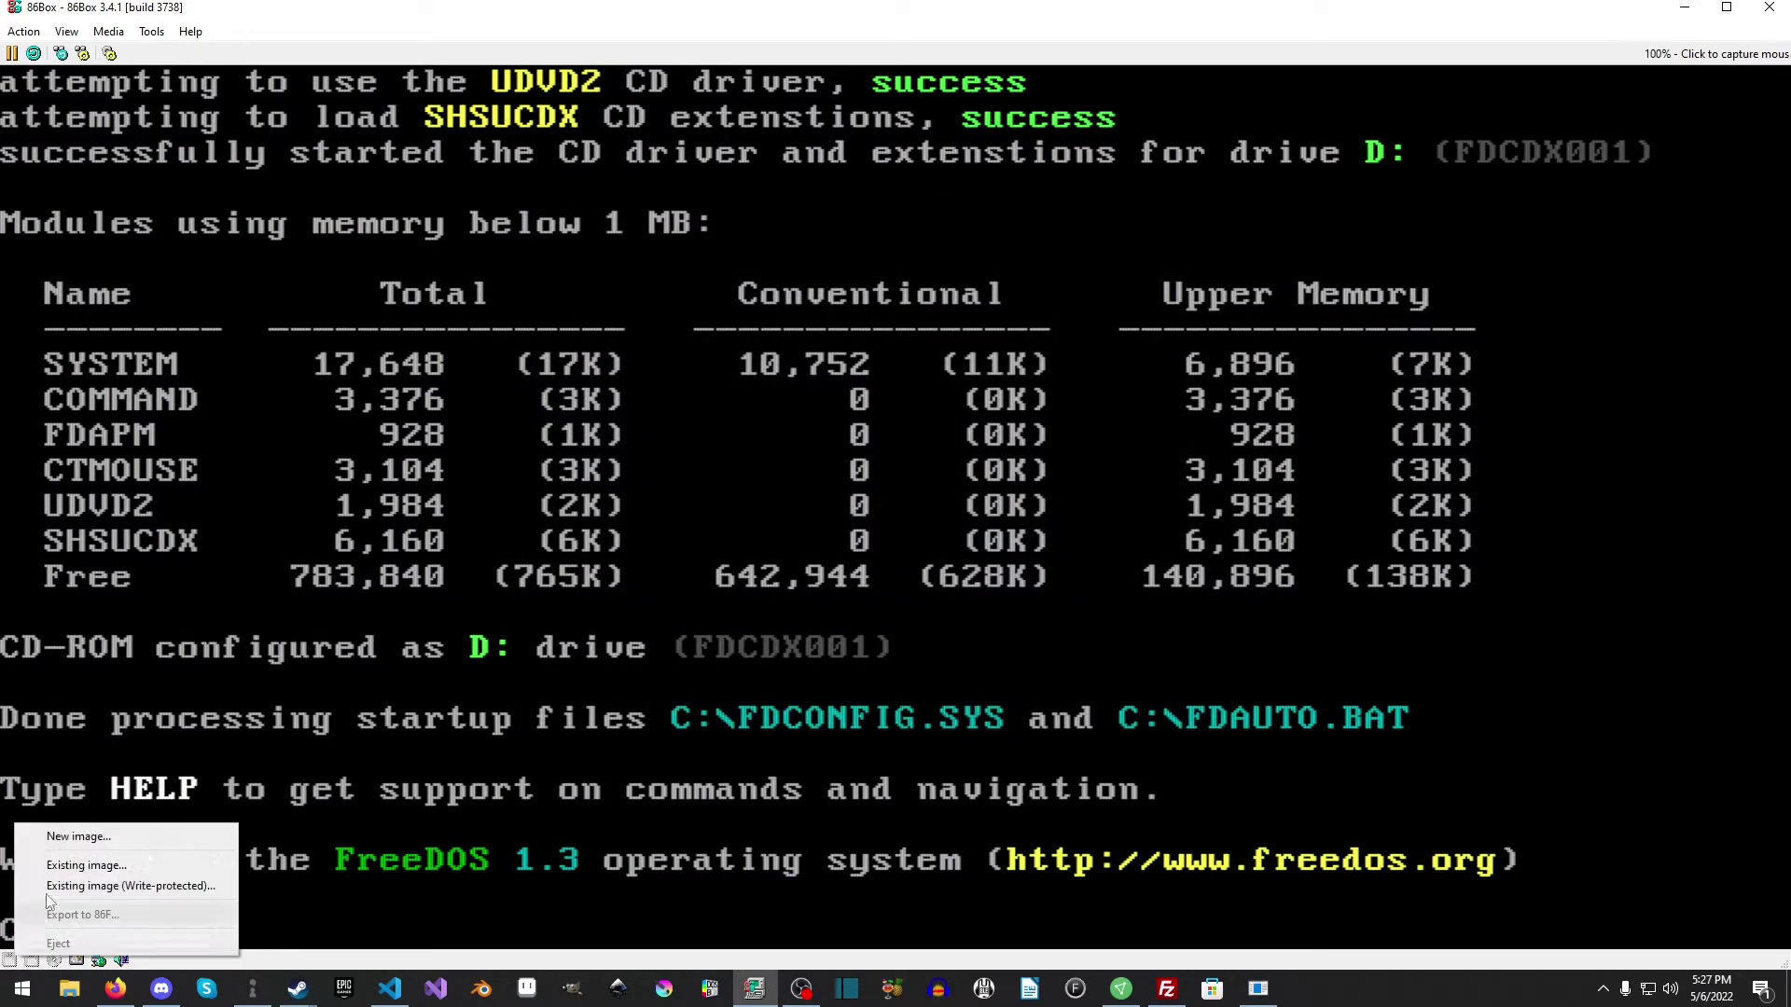
{"action": "left_click", "coordinate": [104, 867]}
{"action": "left_click_drag", "start_coordinate": [382, 29], "coordinate": [760, 242]}
{"action": "double_click", "coordinate": [644, 359]}
{"action": "double_click", "coordinate": [638, 360]}
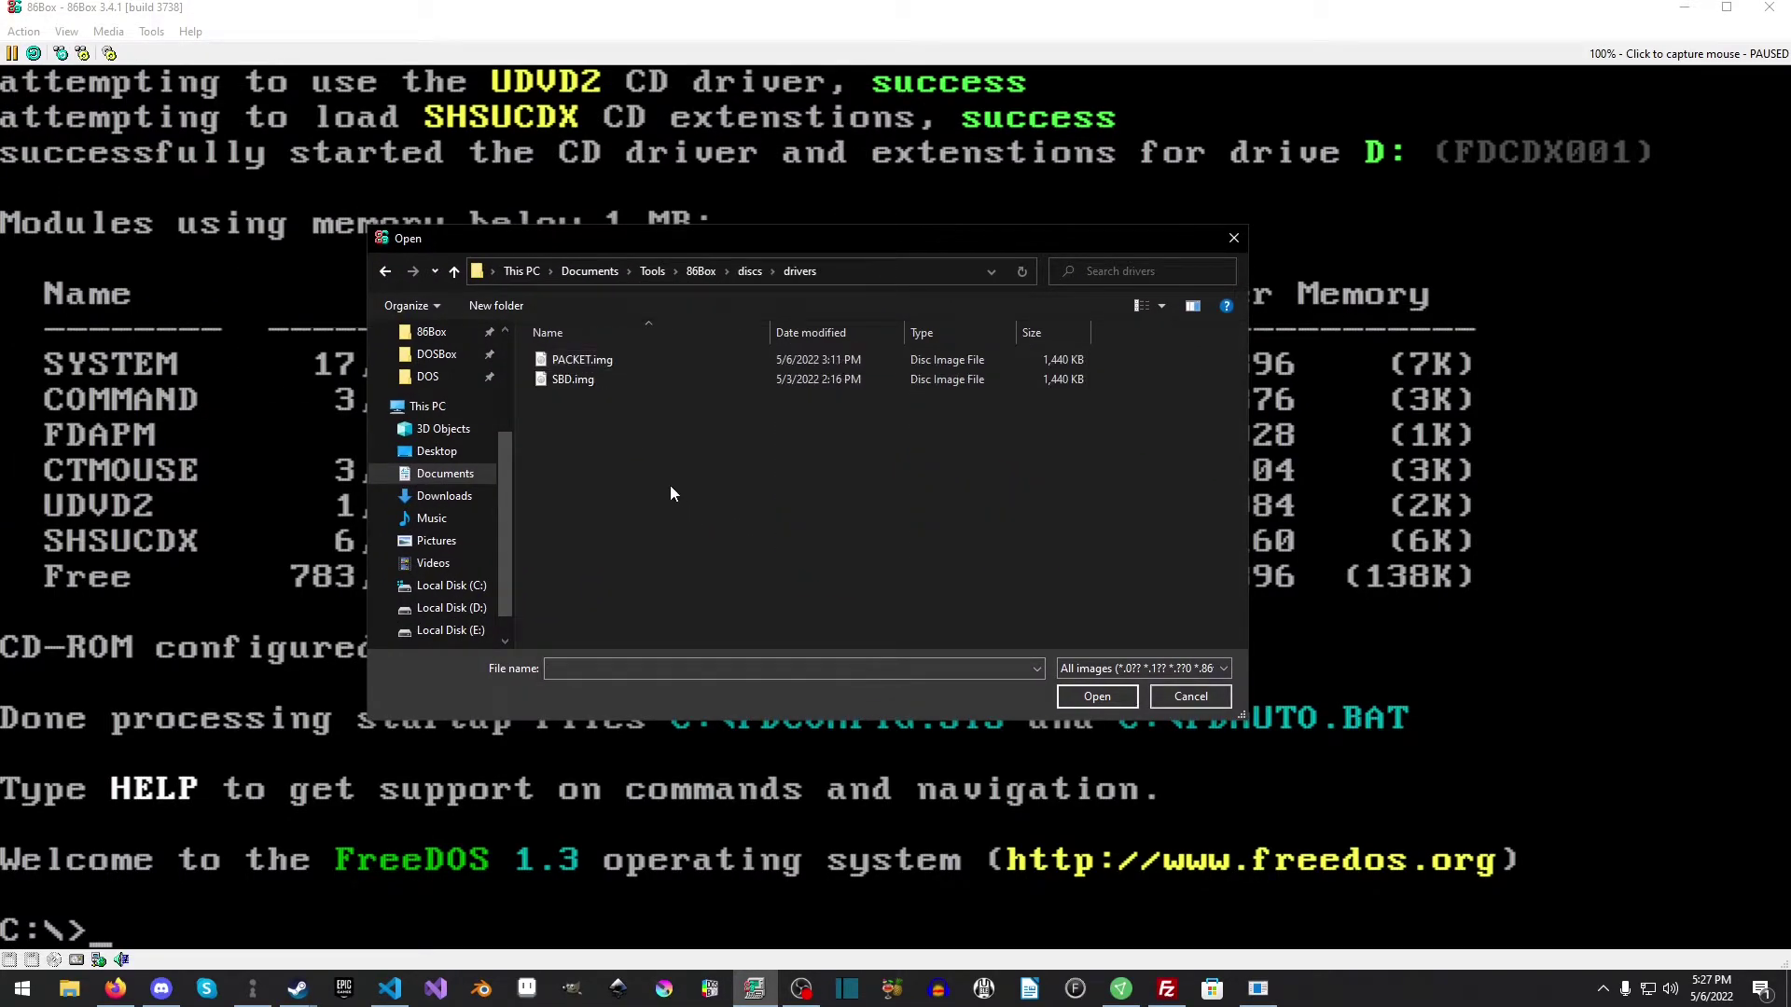
{"action": "double_click", "coordinate": [623, 361]}
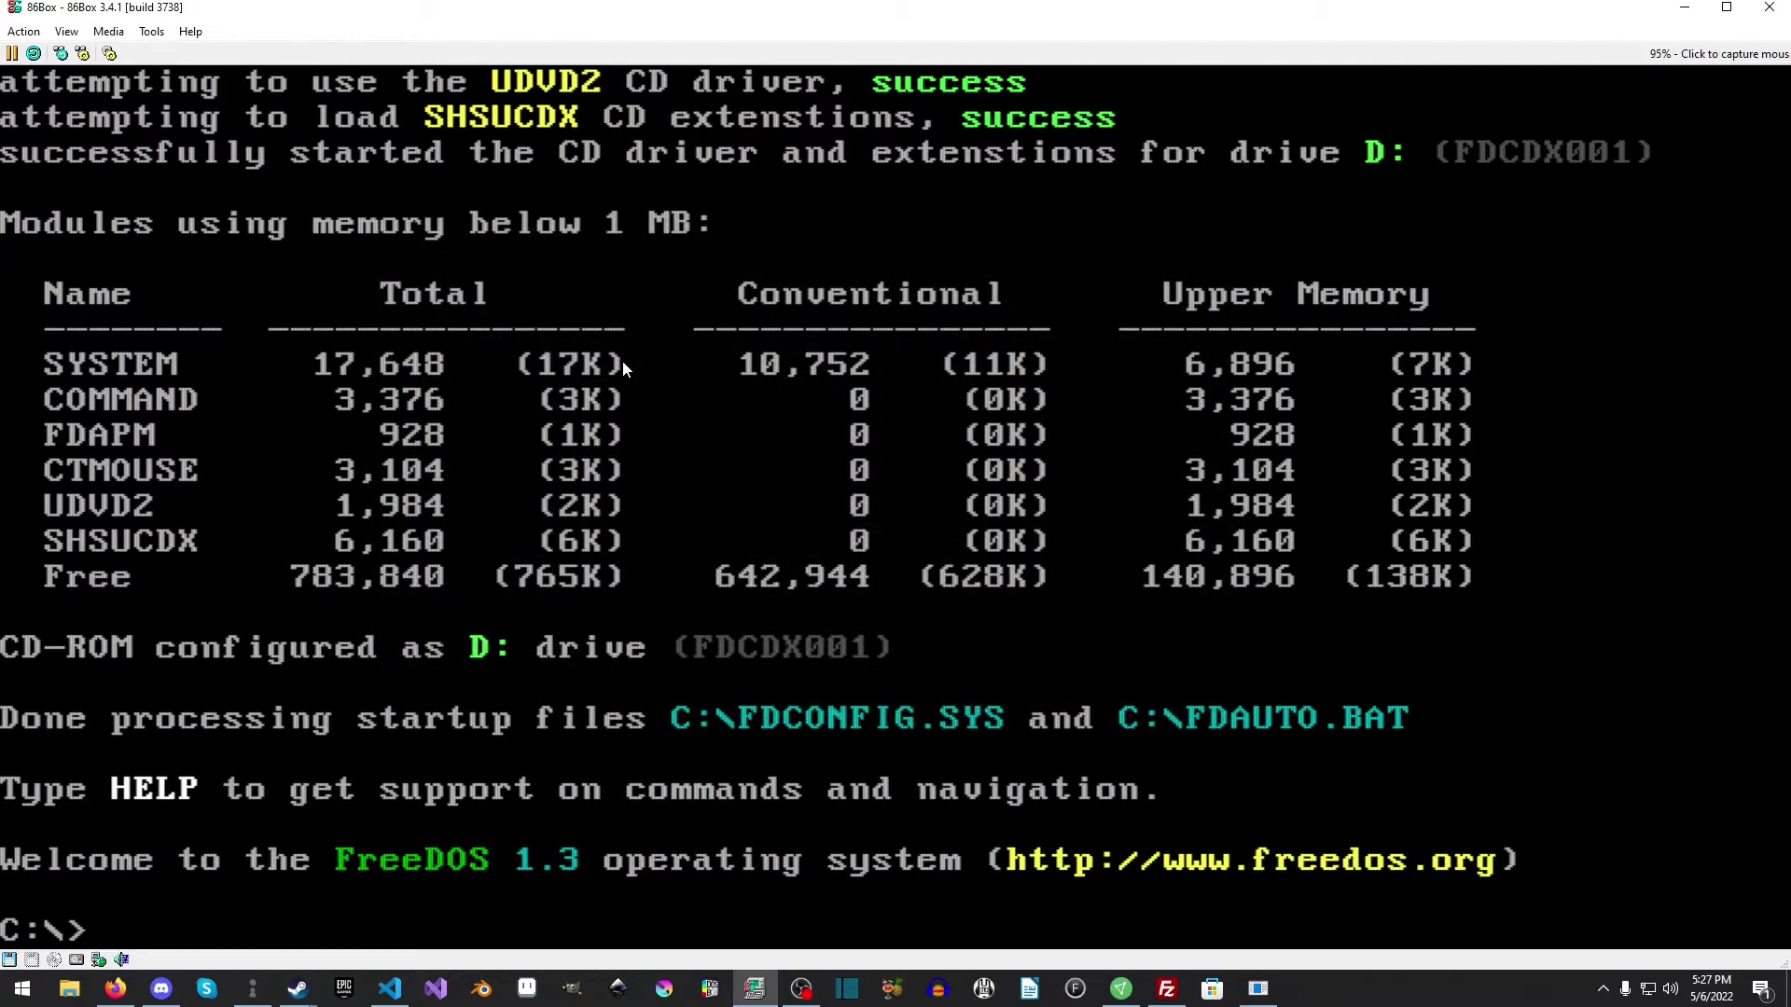
Step: Switch to drive A: and list the floppy's root directory
{"action": "type", "text": "A:"}
{"action": "key", "text": "Return"}
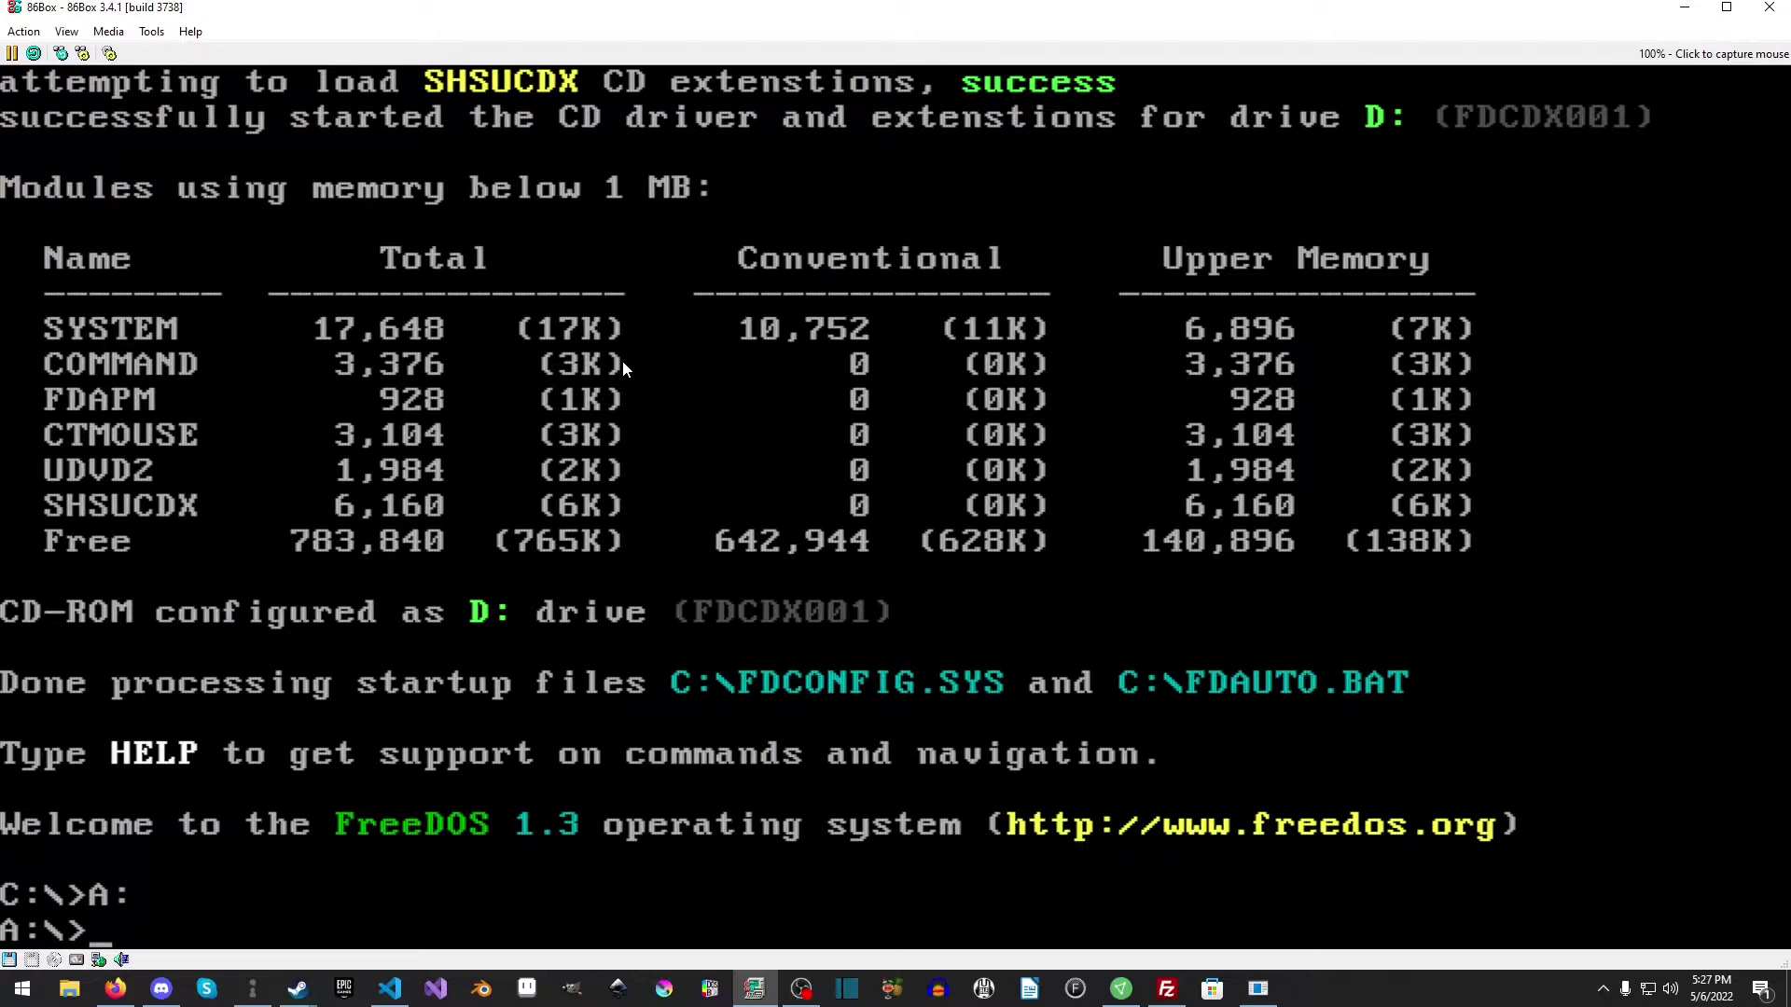
{"action": "type", "text": "dir"}
{"action": "key", "text": "Return"}
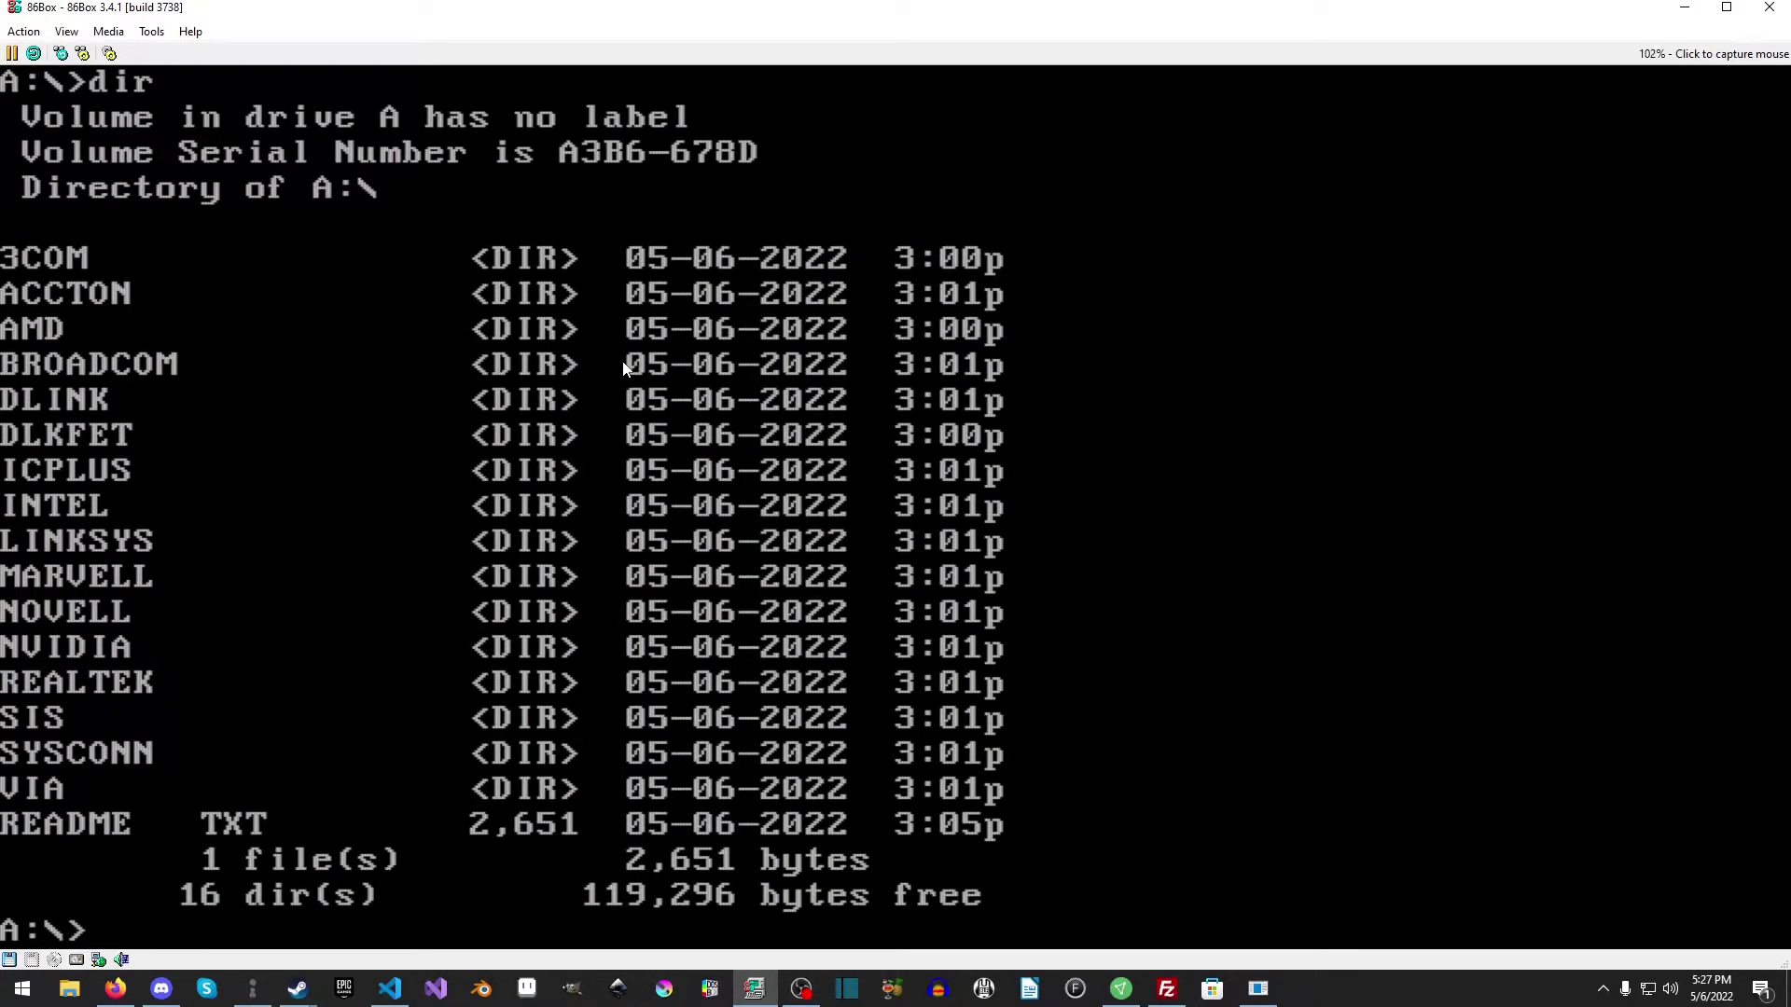
Step: Read through readme.txt page by page with the more command for the included drivers and install instructions
{"action": "type", "text": "more read"}
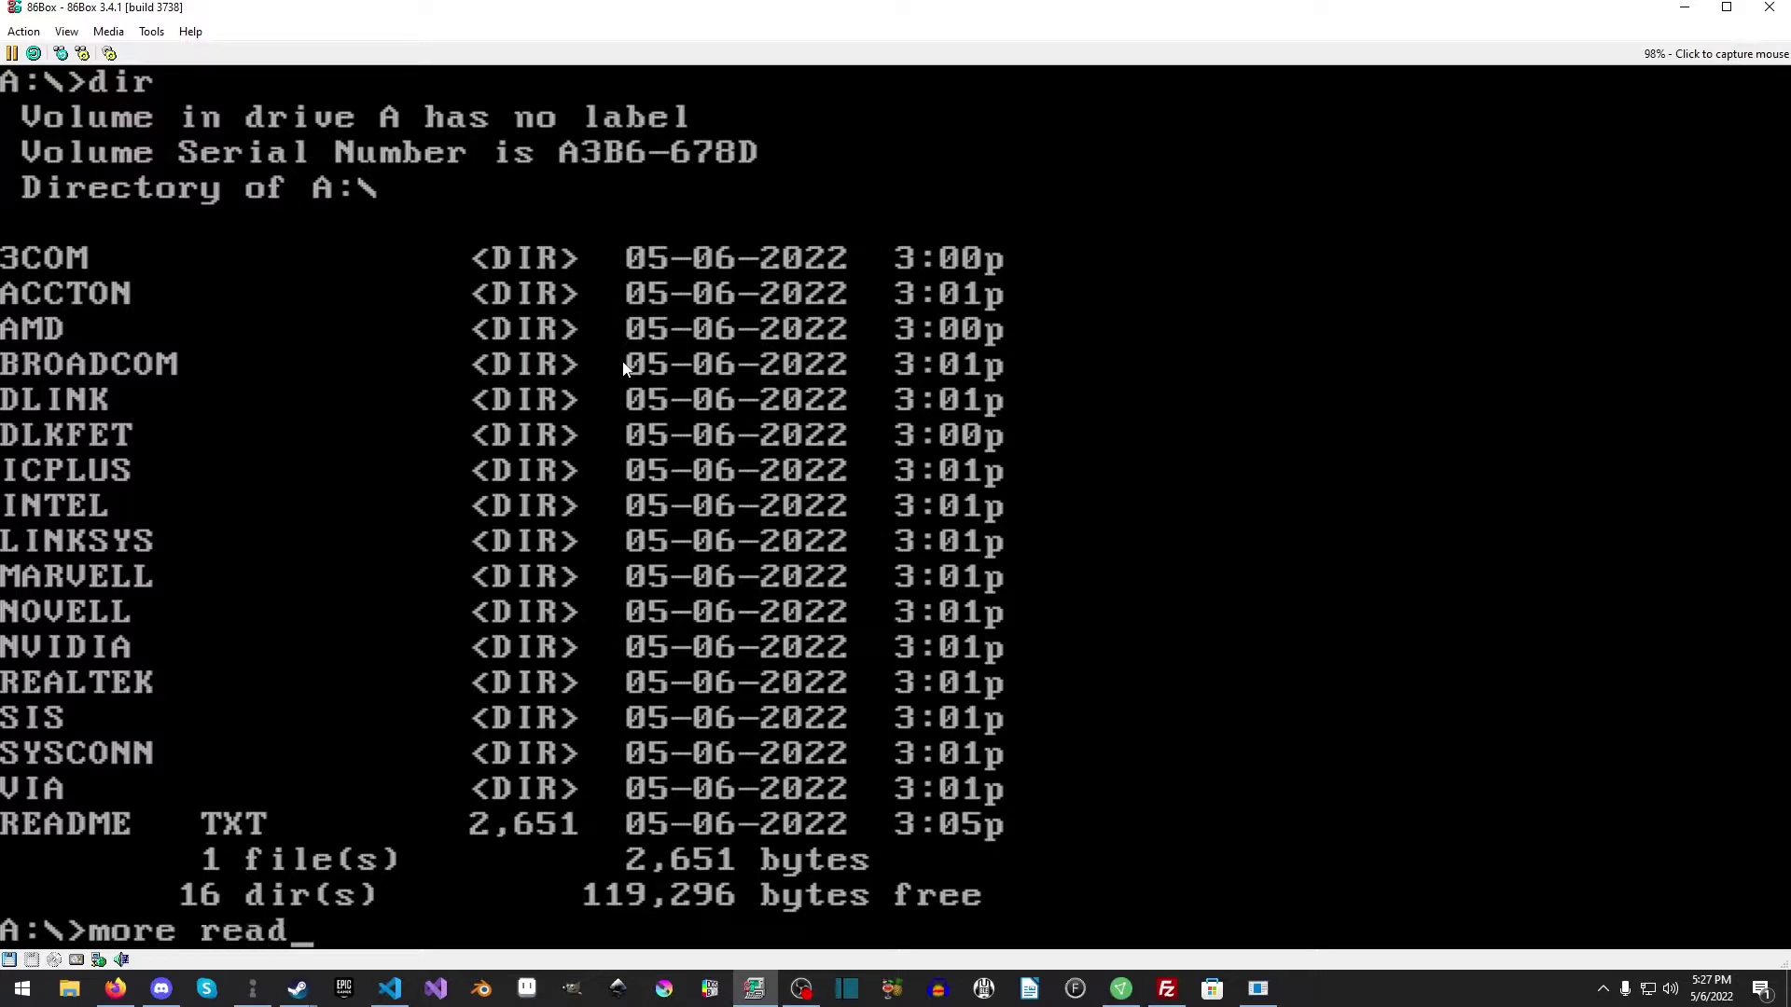
{"action": "type", "text": "me.txt"}
{"action": "key", "text": "Return"}
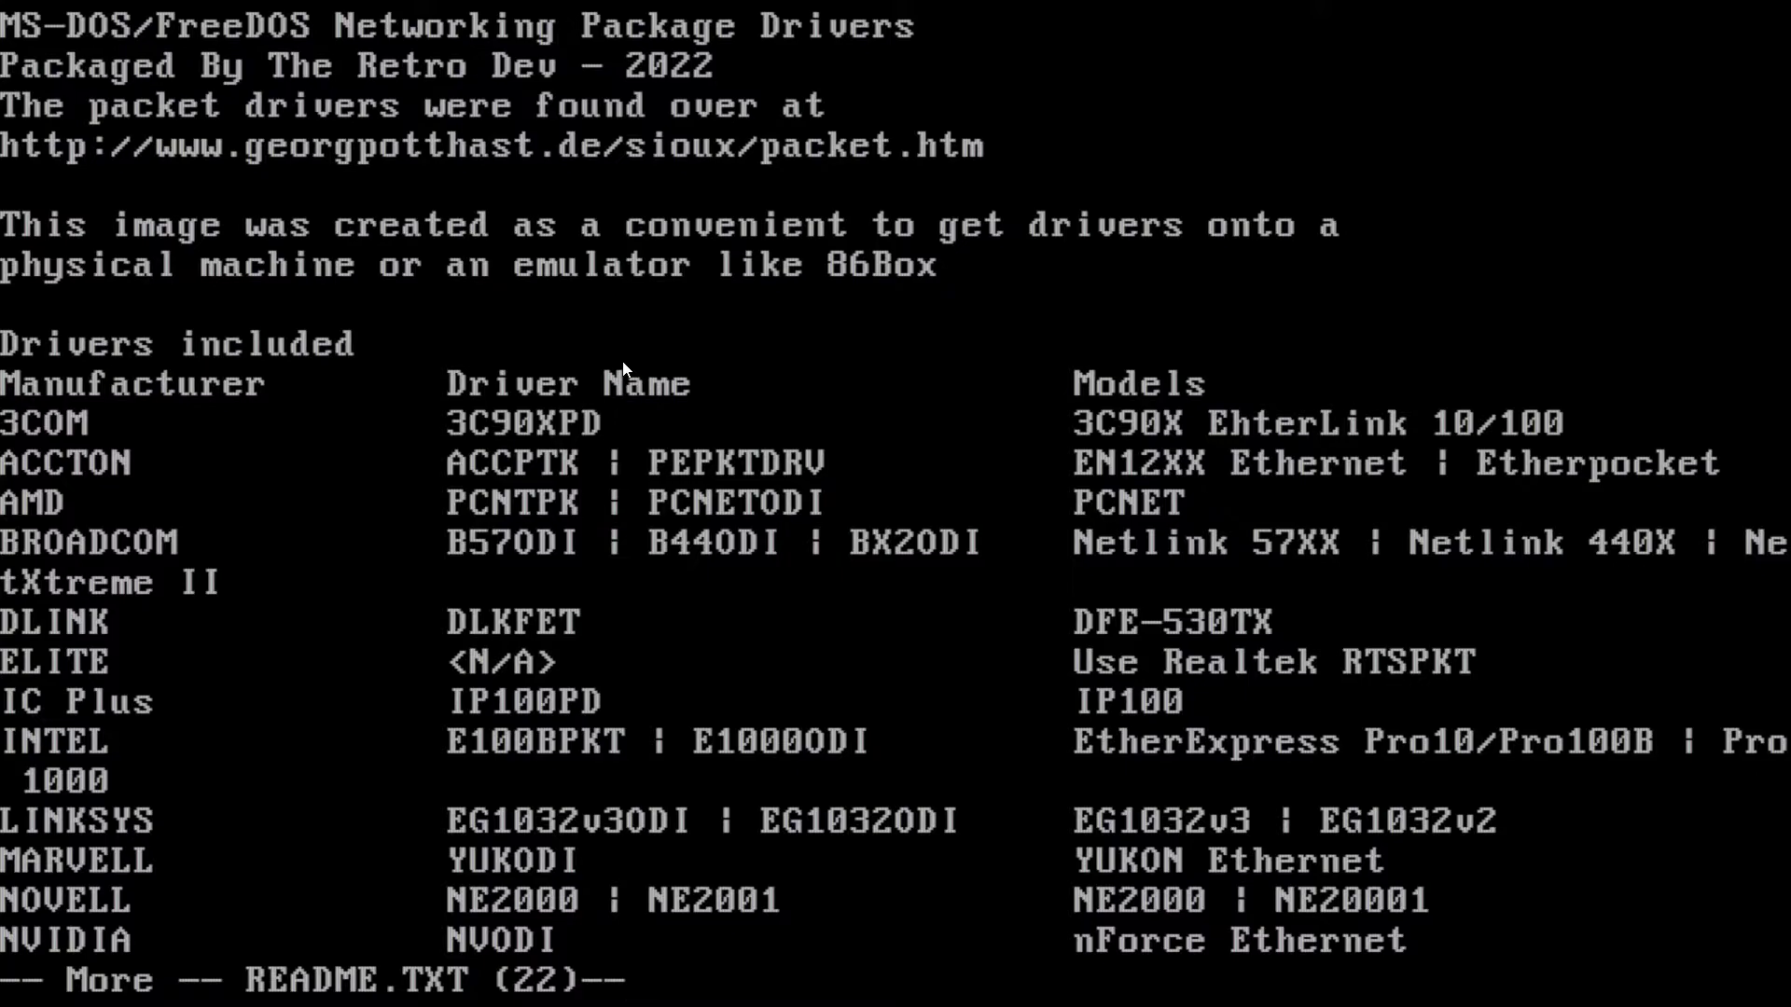
{"action": "key", "text": "space"}
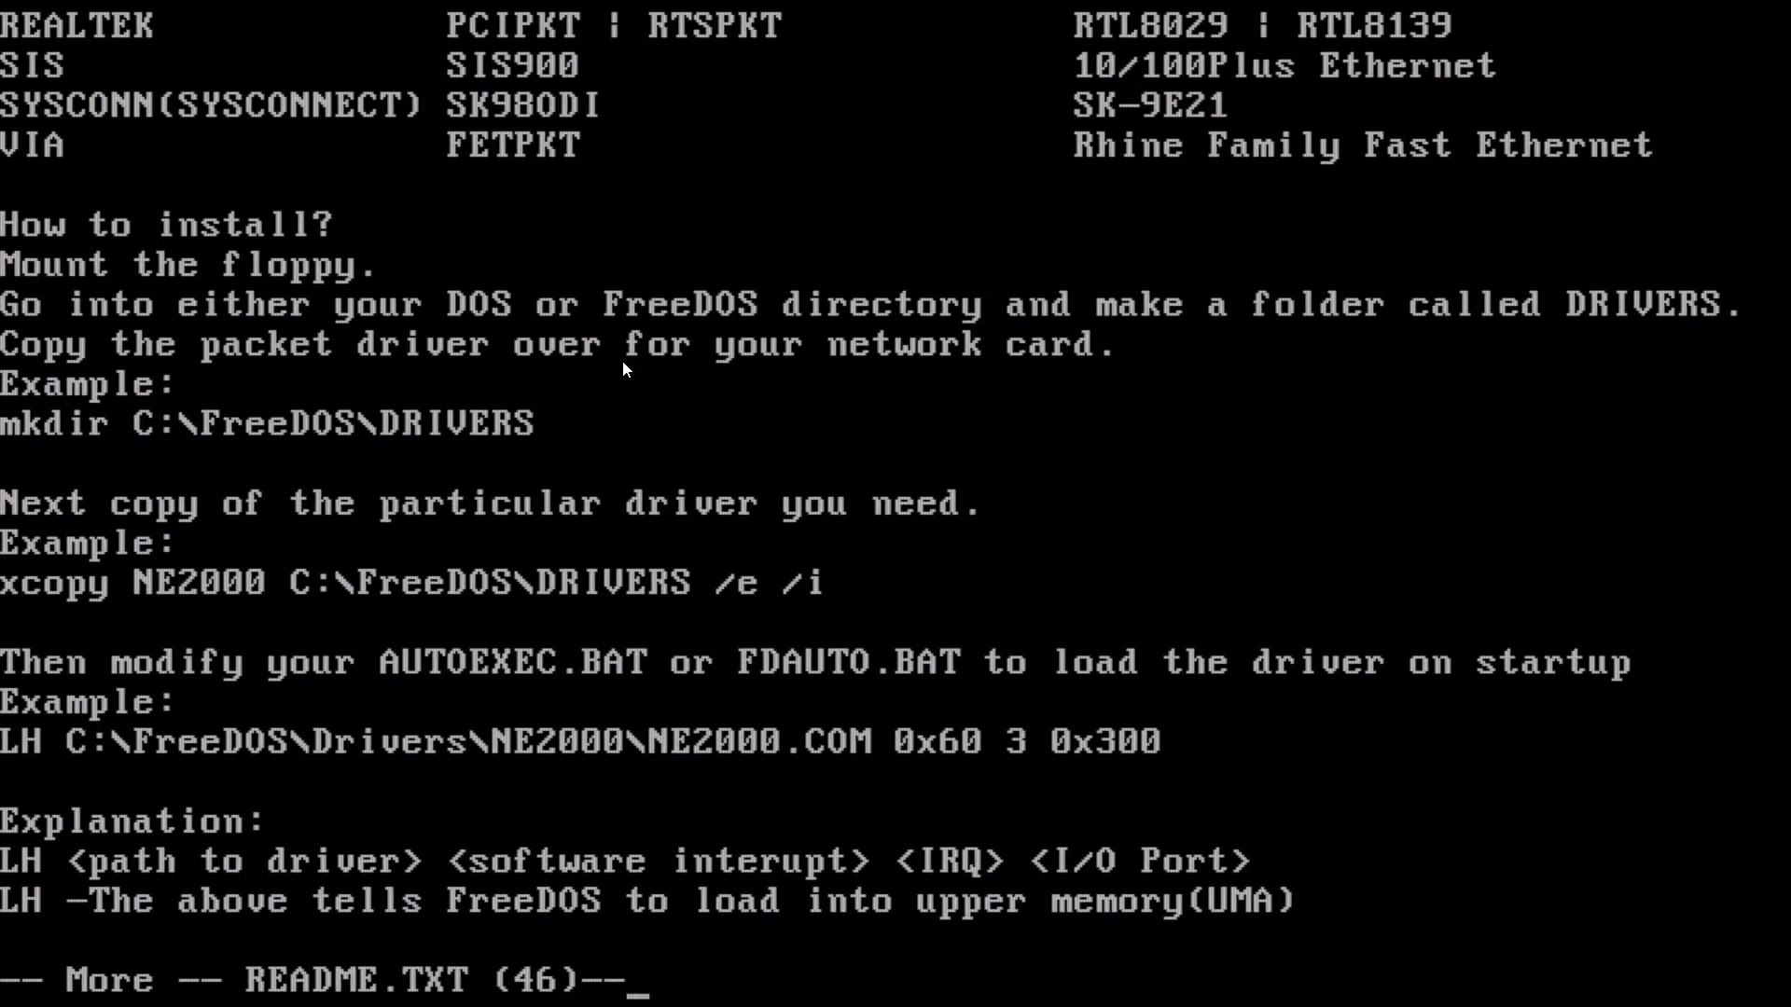
{"action": "key", "text": "space"}
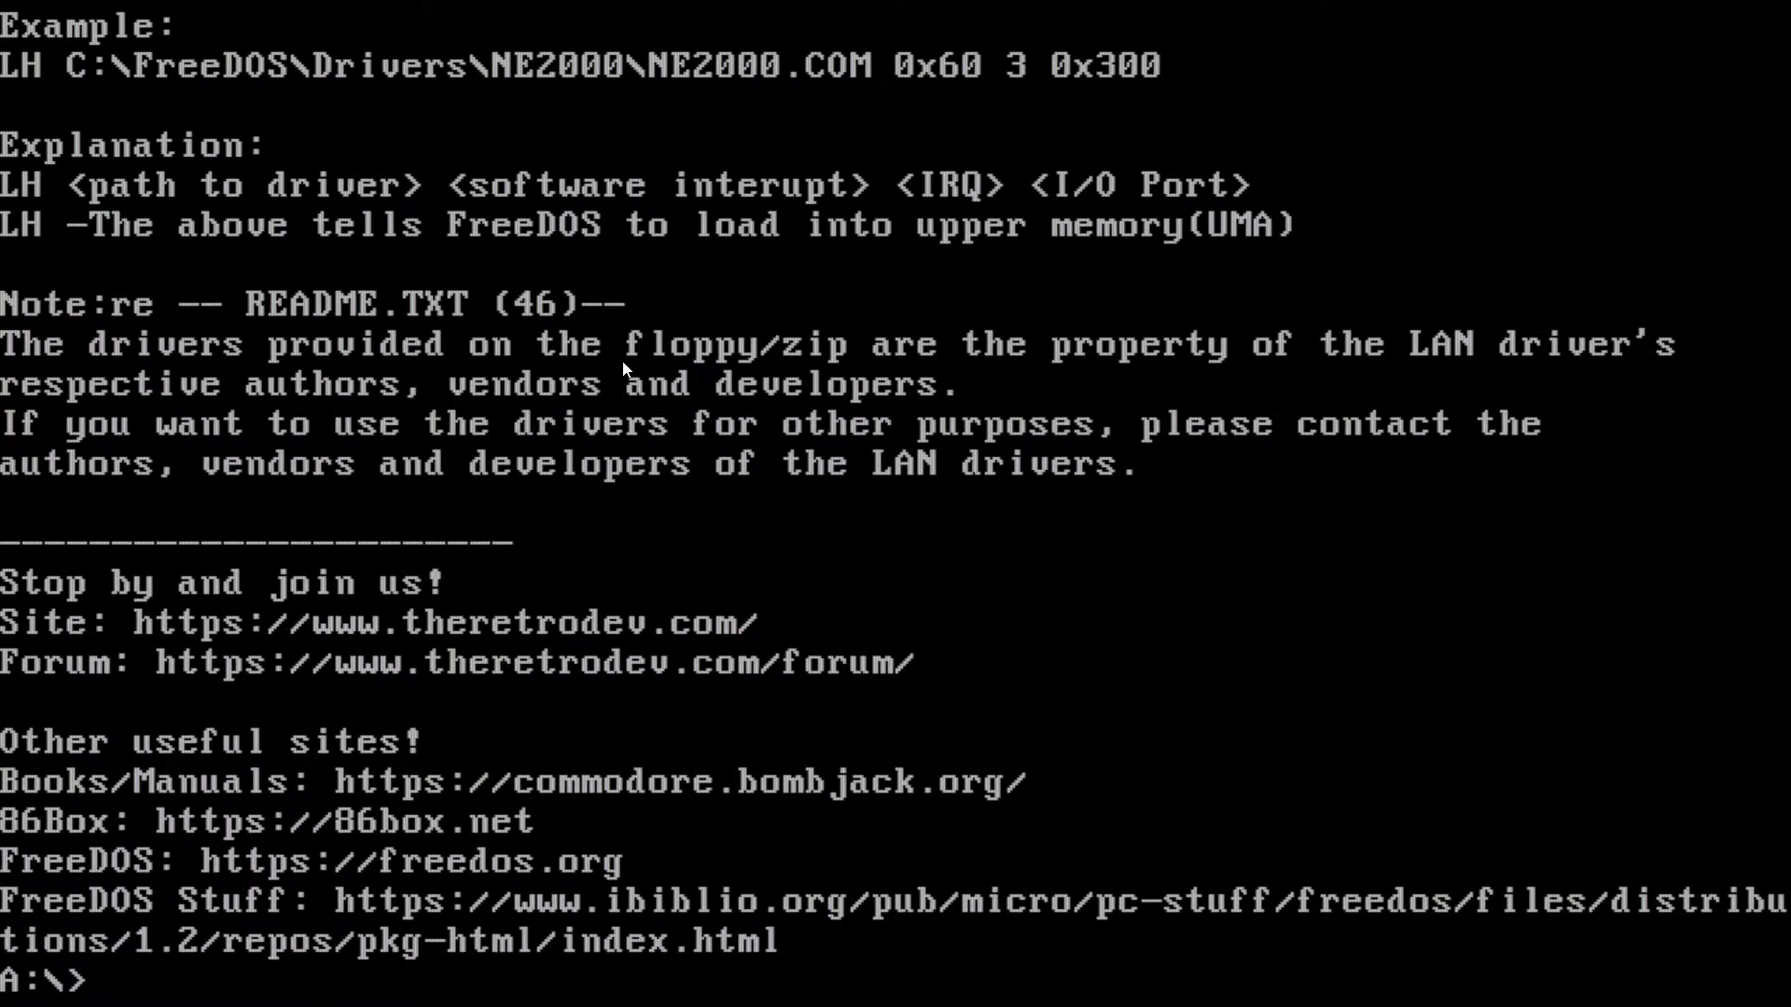
Step: List the floppy's root directory again and change into the novell directory
{"action": "type", "text": "dir"}
{"action": "key", "text": "Return"}
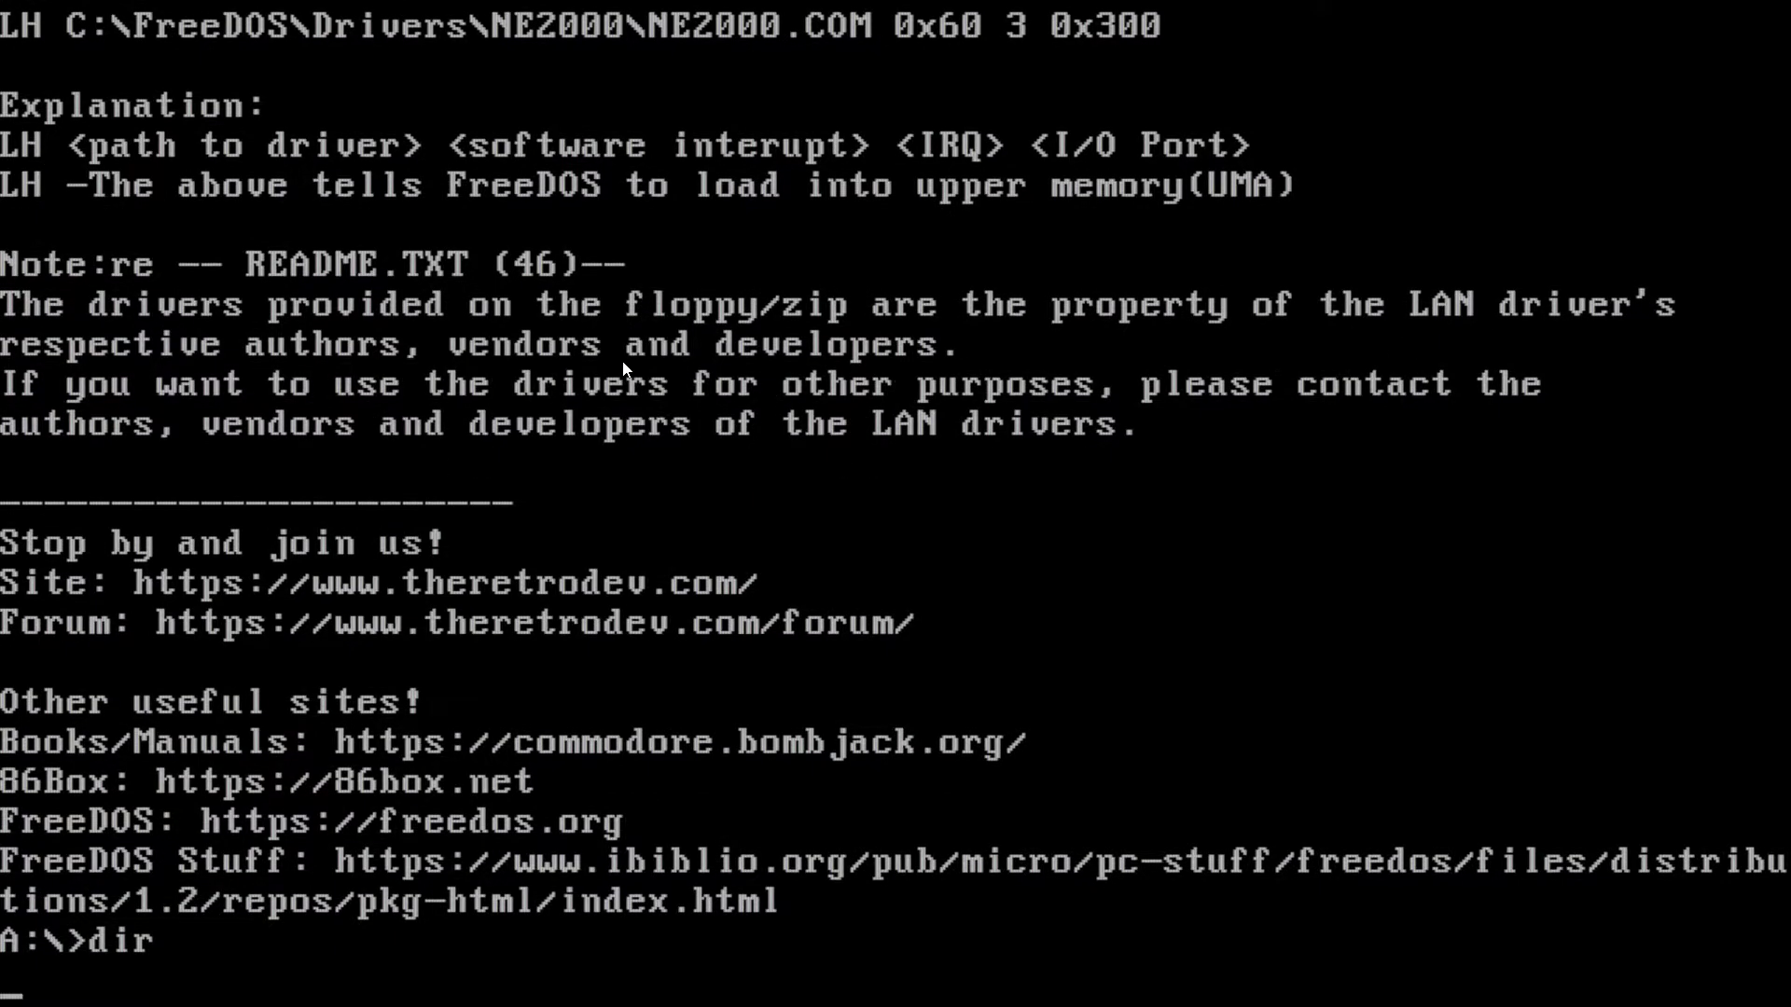
{"action": "type", "text": "cd nove"}
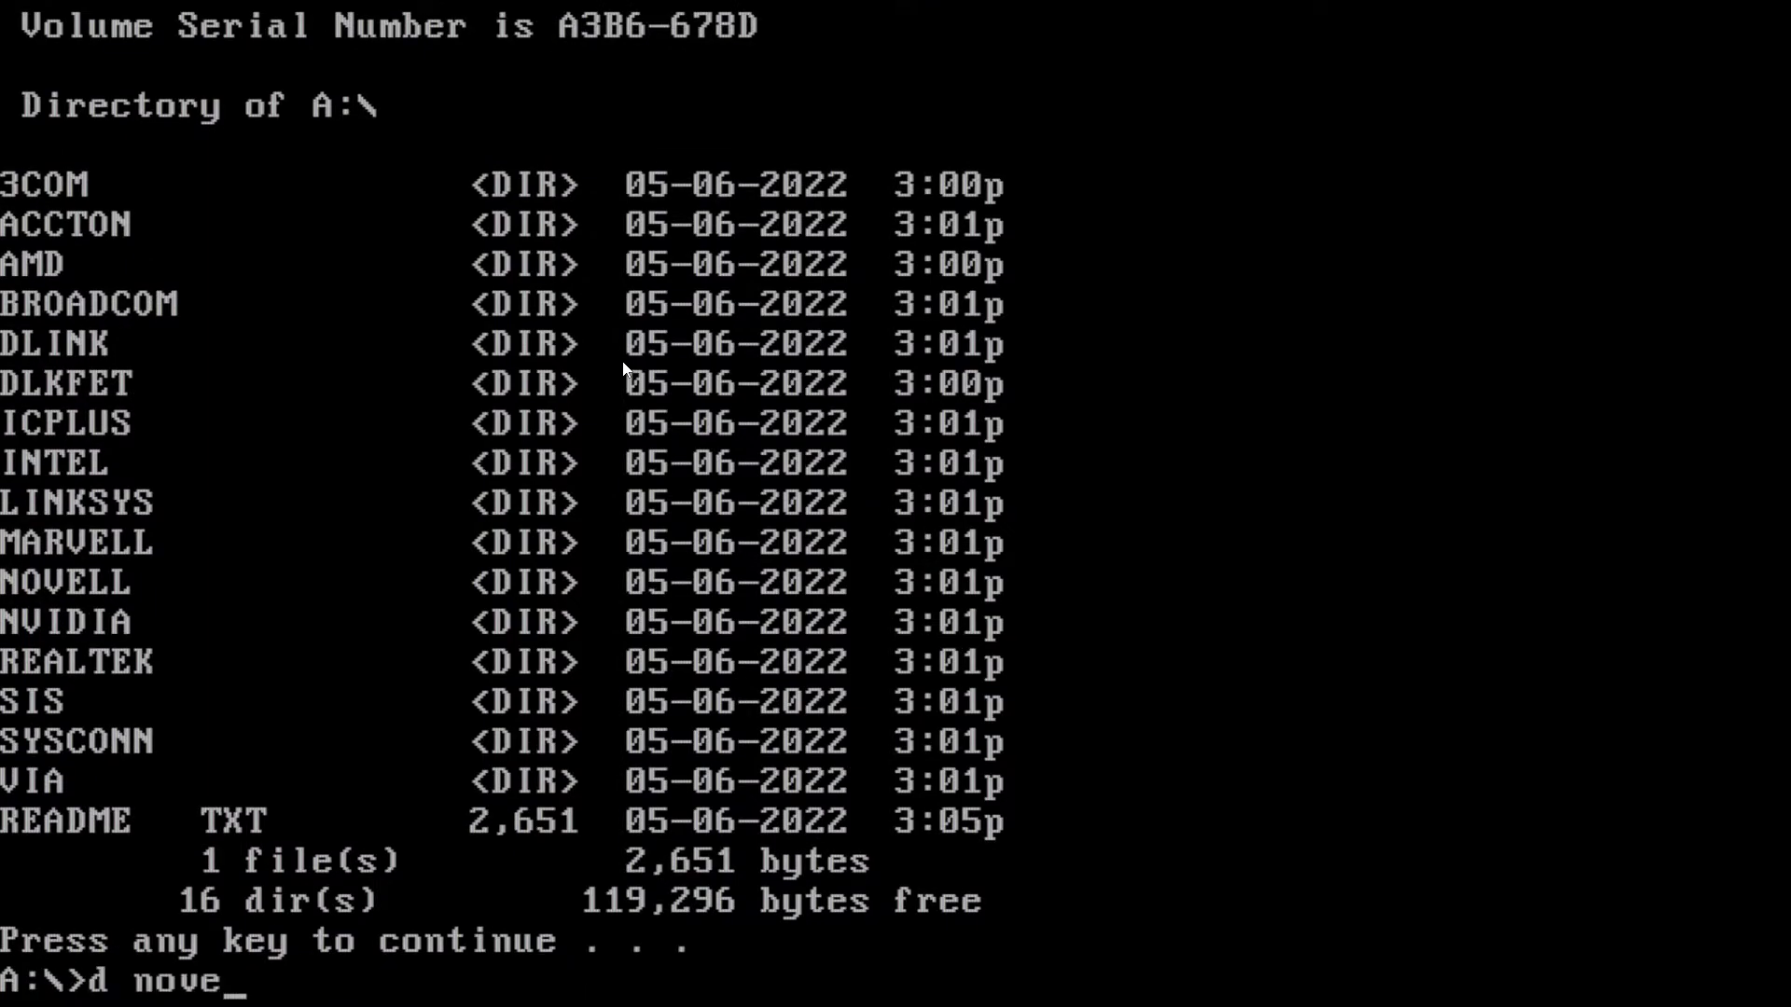
{"action": "key", "text": "BackSpace"}
{"action": "key", "text": "BackSpace"}
{"action": "key", "text": "BackSpace"}
{"action": "key", "text": "BackSpace"}
{"action": "key", "text": "BackSpace"}
{"action": "key", "text": "BackSpace"}
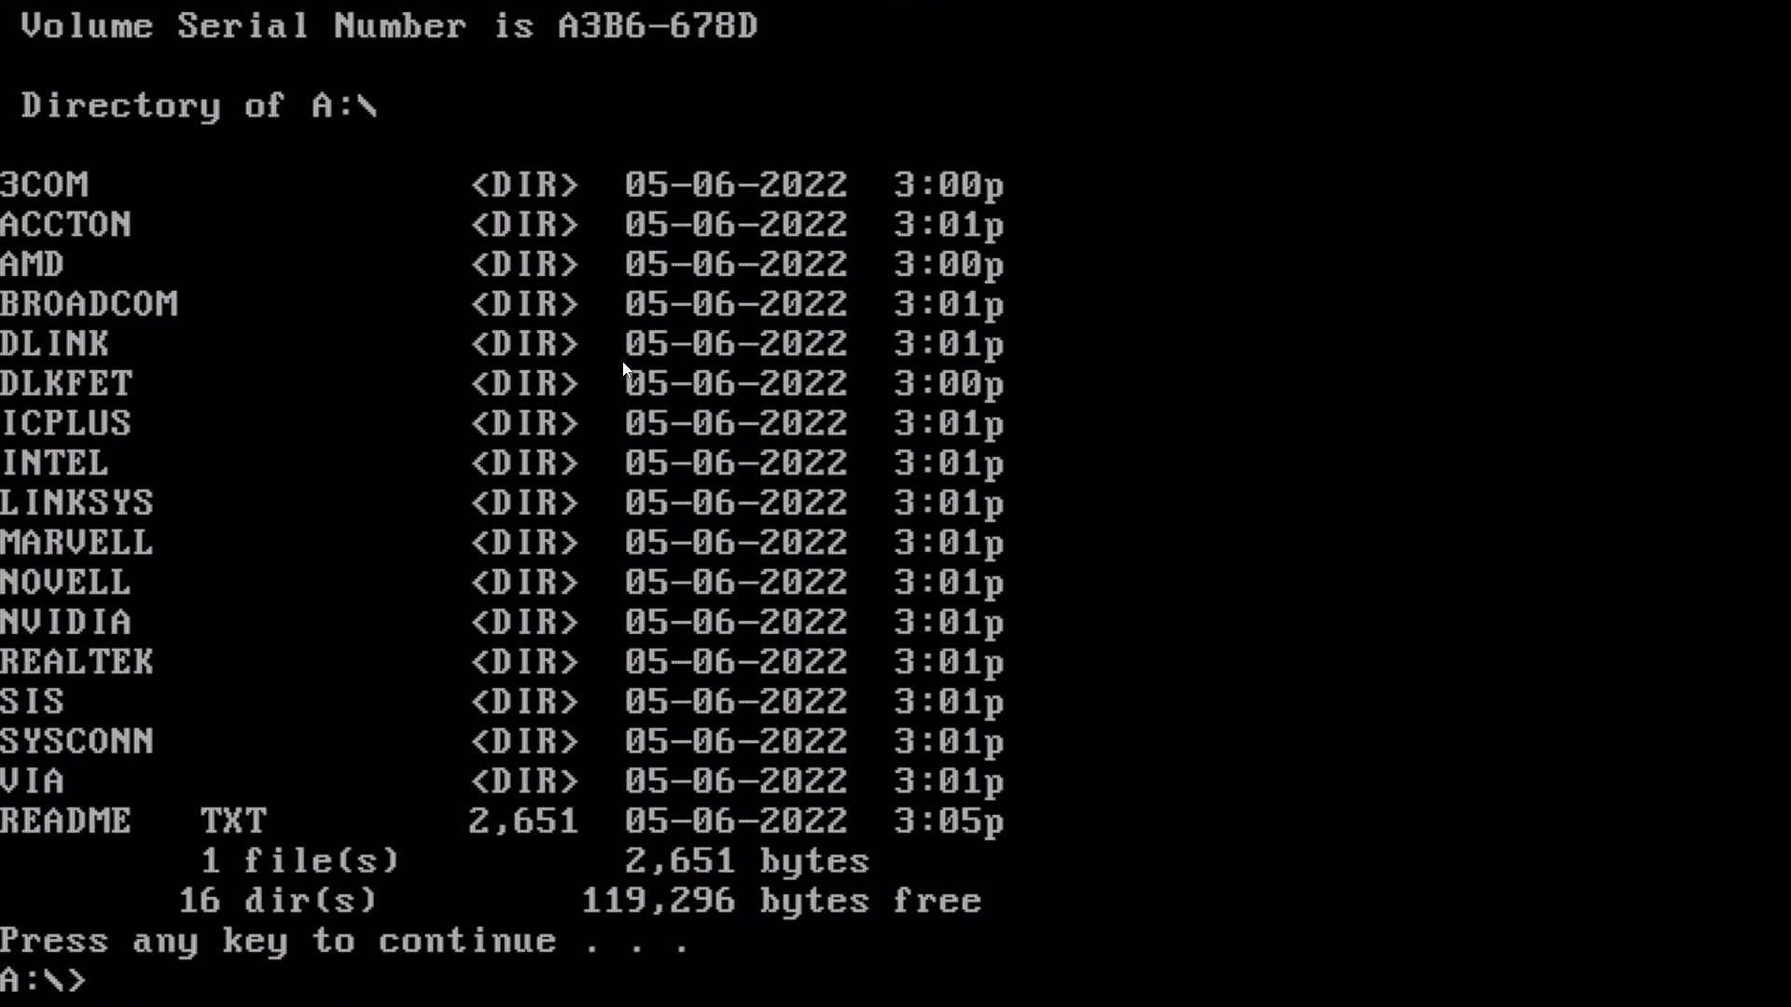
{"action": "type", "text": "cd novell"}
{"action": "key", "text": "Return"}
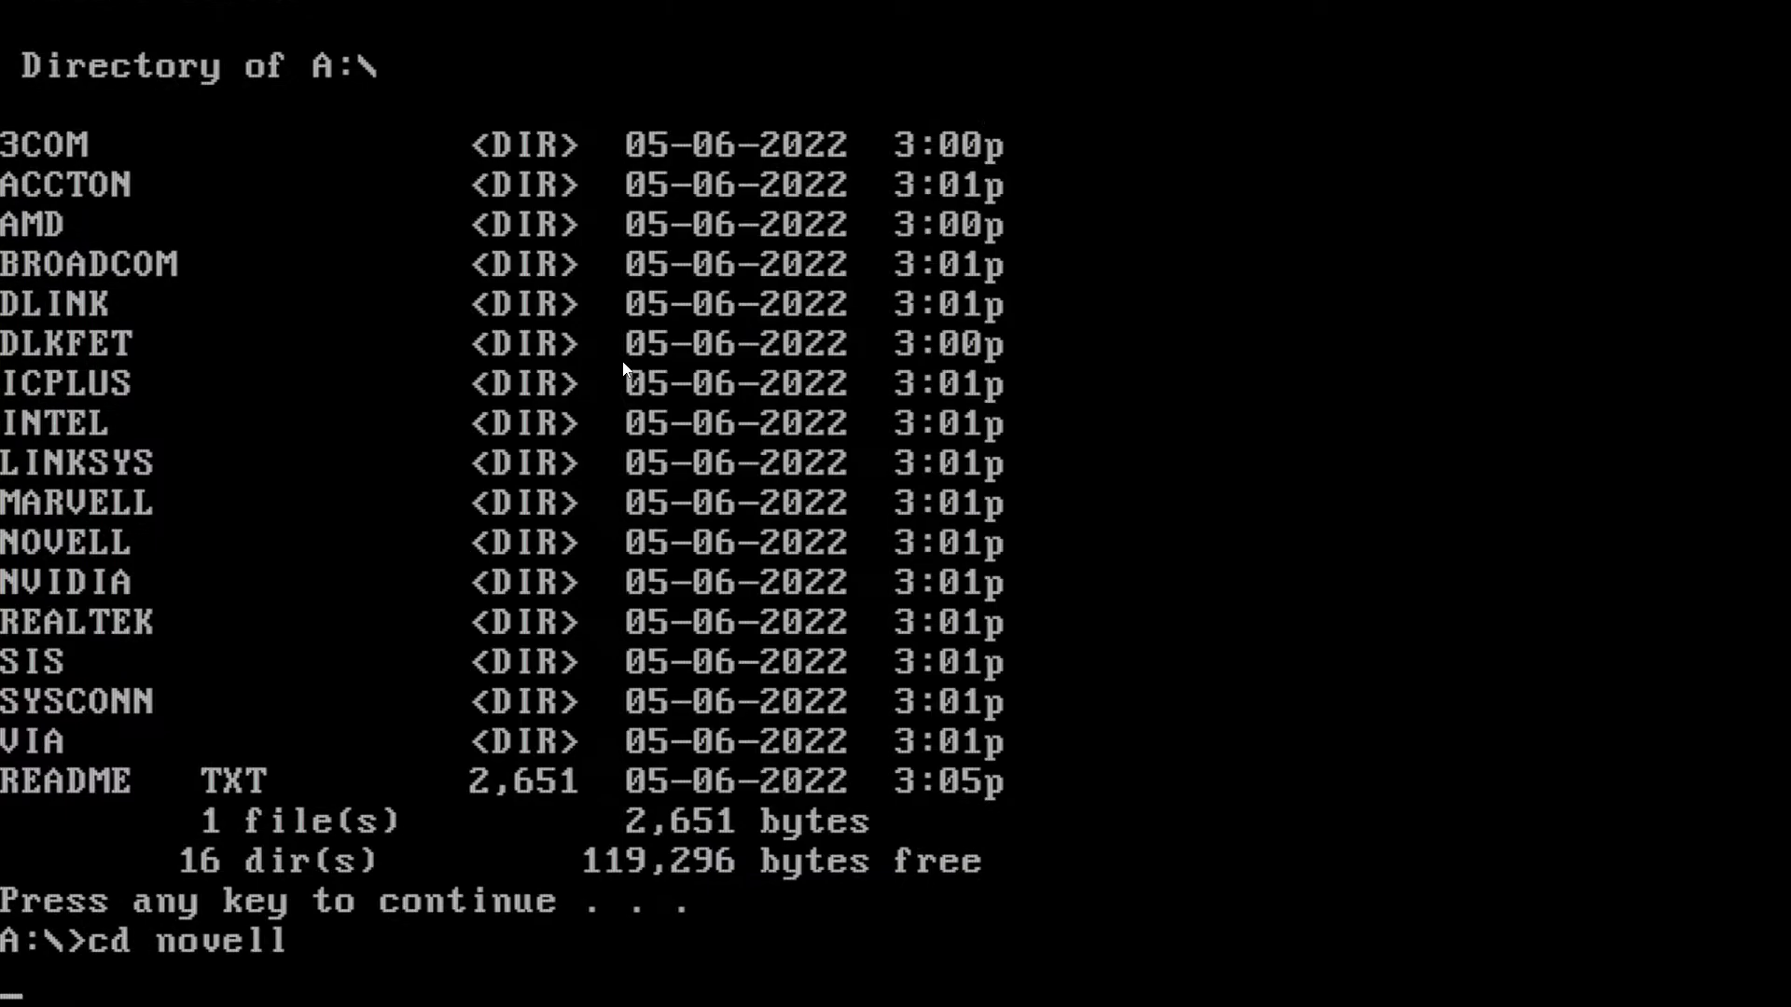
Step: List the novell directory, then enter its ne2000 subdirectory and list the driver files there
{"action": "type", "text": "dir"}
{"action": "key", "text": "Return"}
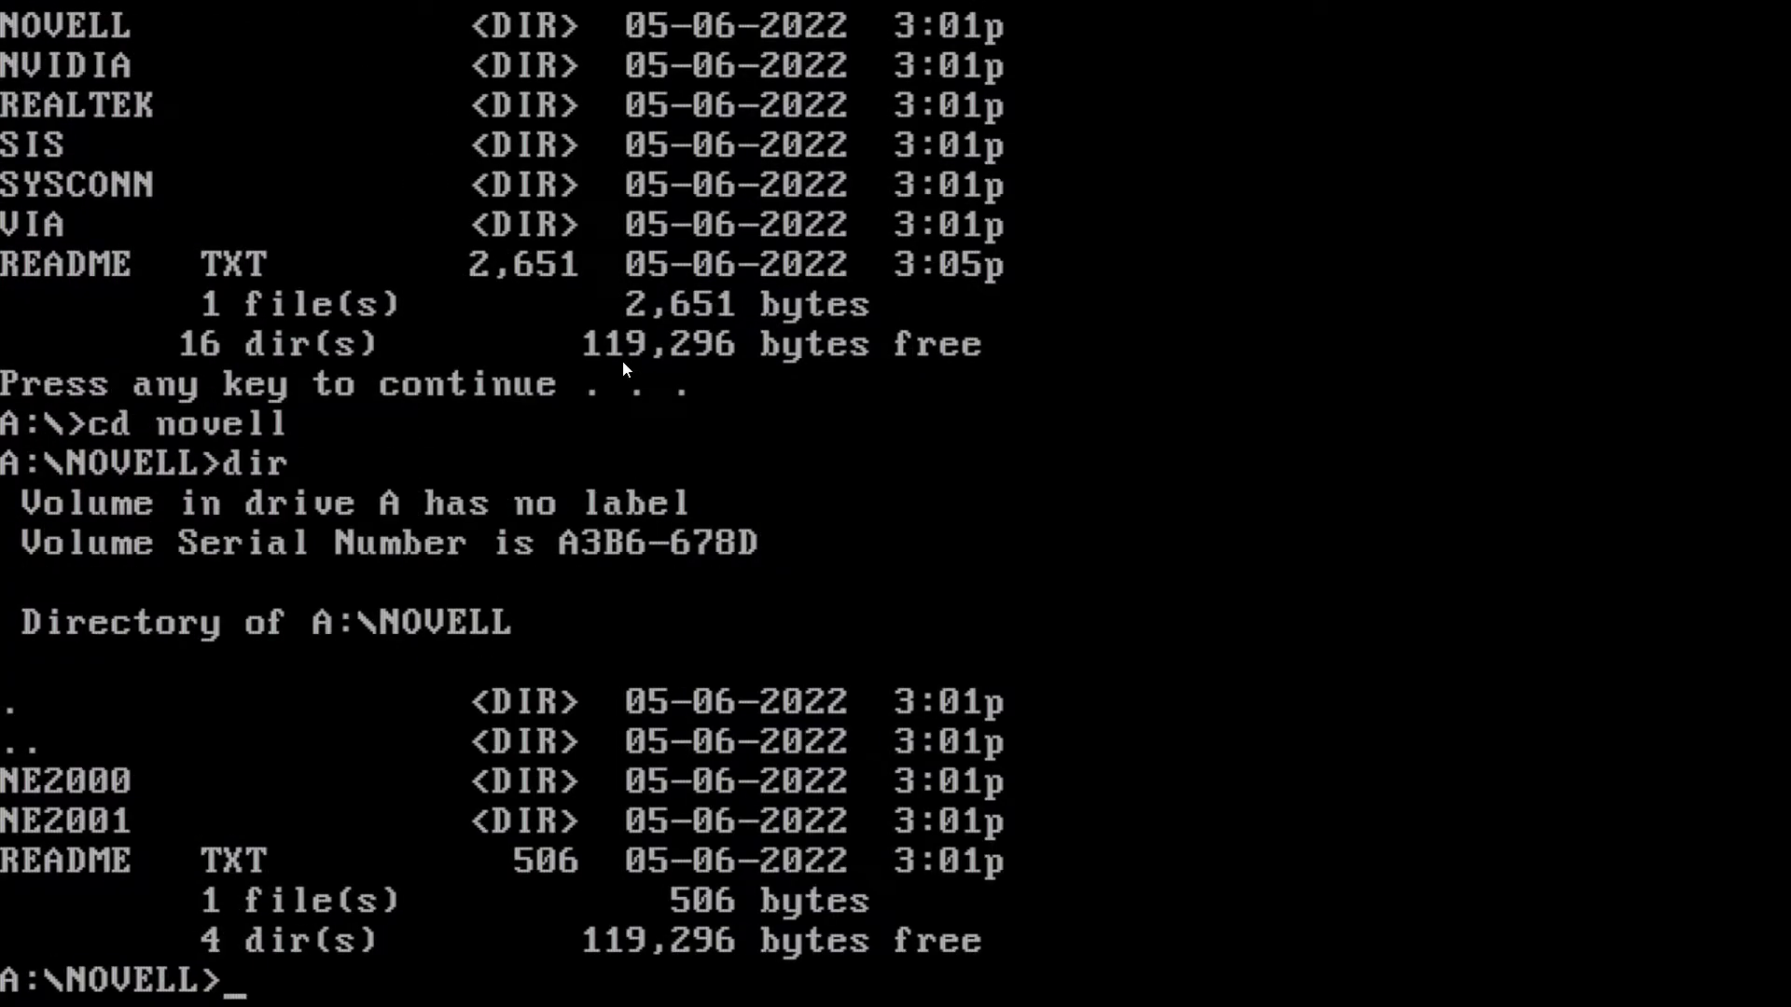
{"action": "type", "text": "cd ne2000"}
{"action": "key", "text": "Return"}
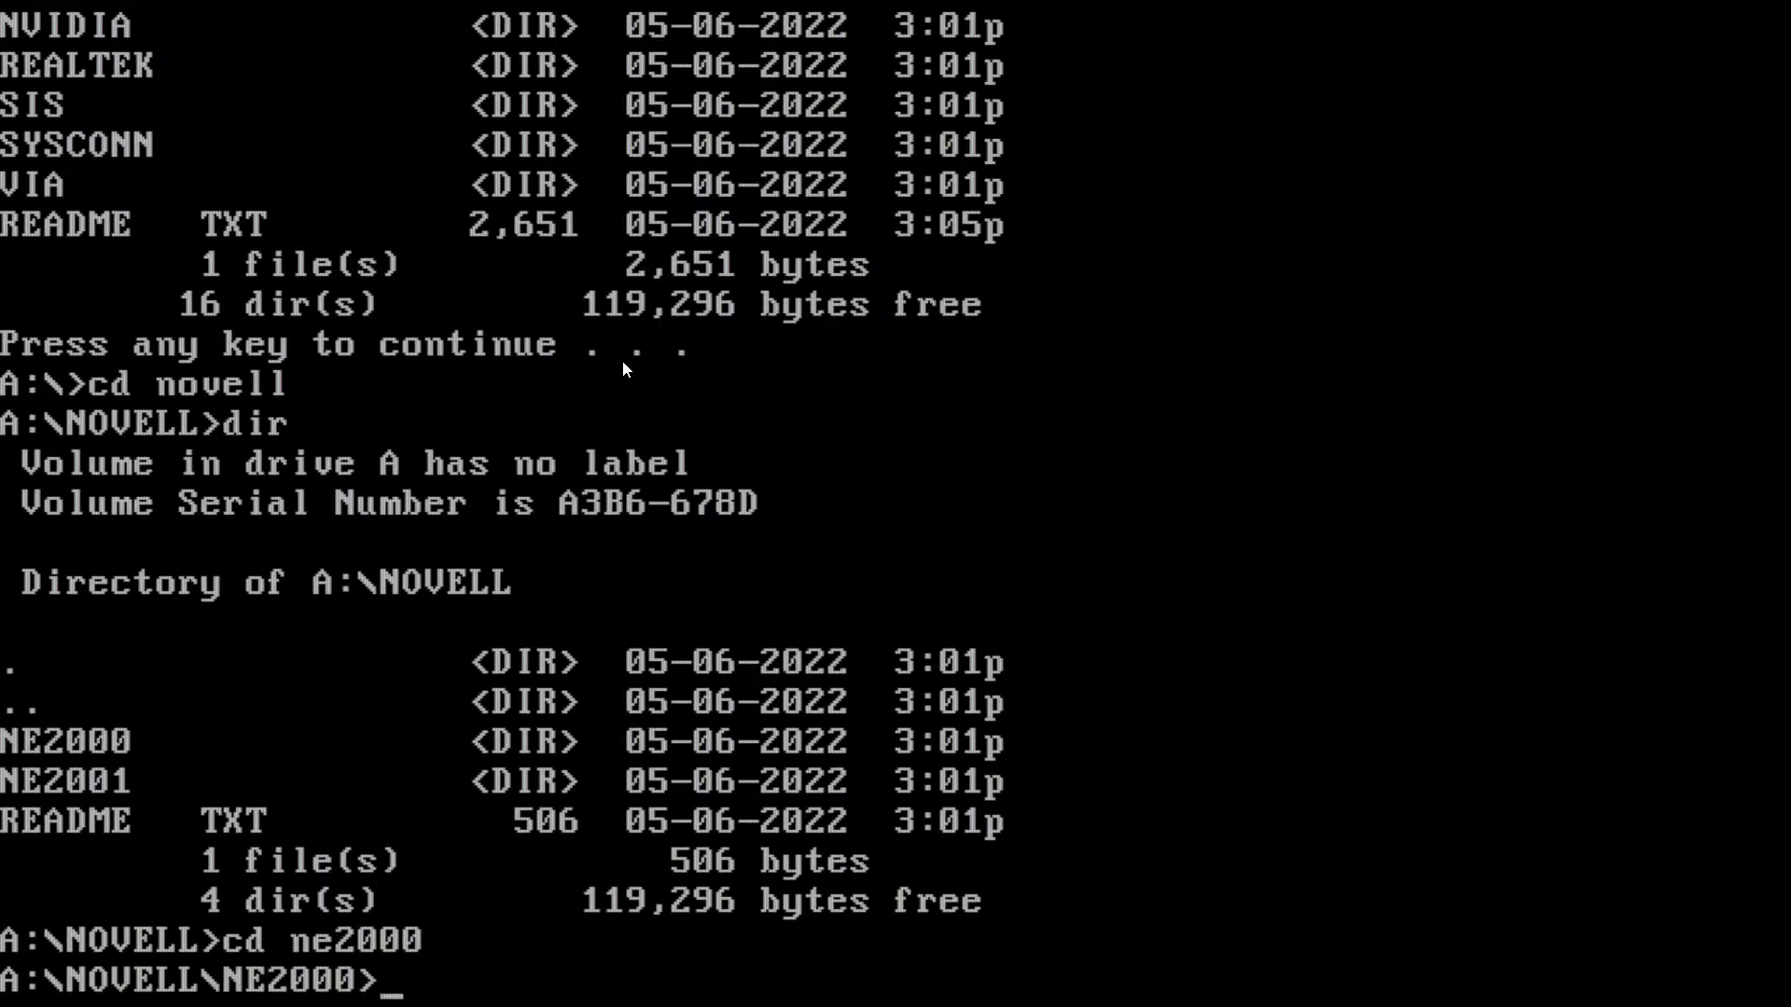
{"action": "type", "text": "dir"}
{"action": "key", "text": "Return"}
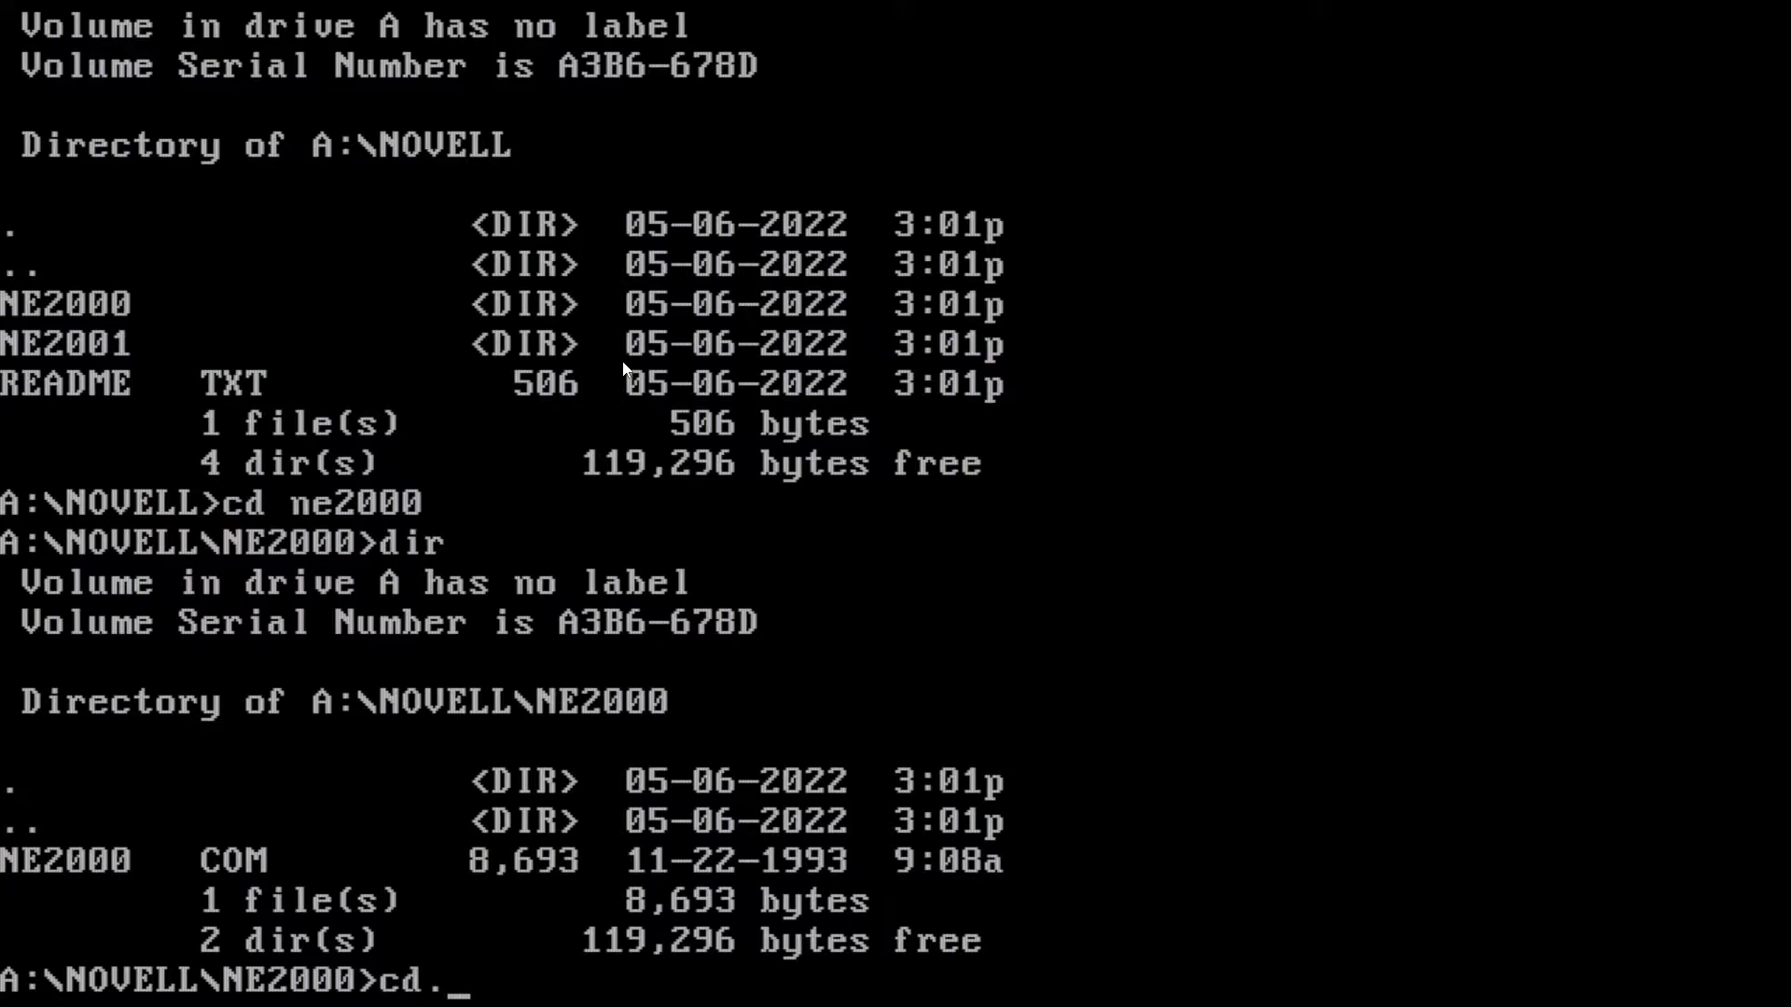
Step: Return to the novell directory and xcopy ne2000 to C:\FreeDOS\Drivers with the /e and /i options
{"action": "type", "text": "."}
{"action": "key", "text": "Return"}
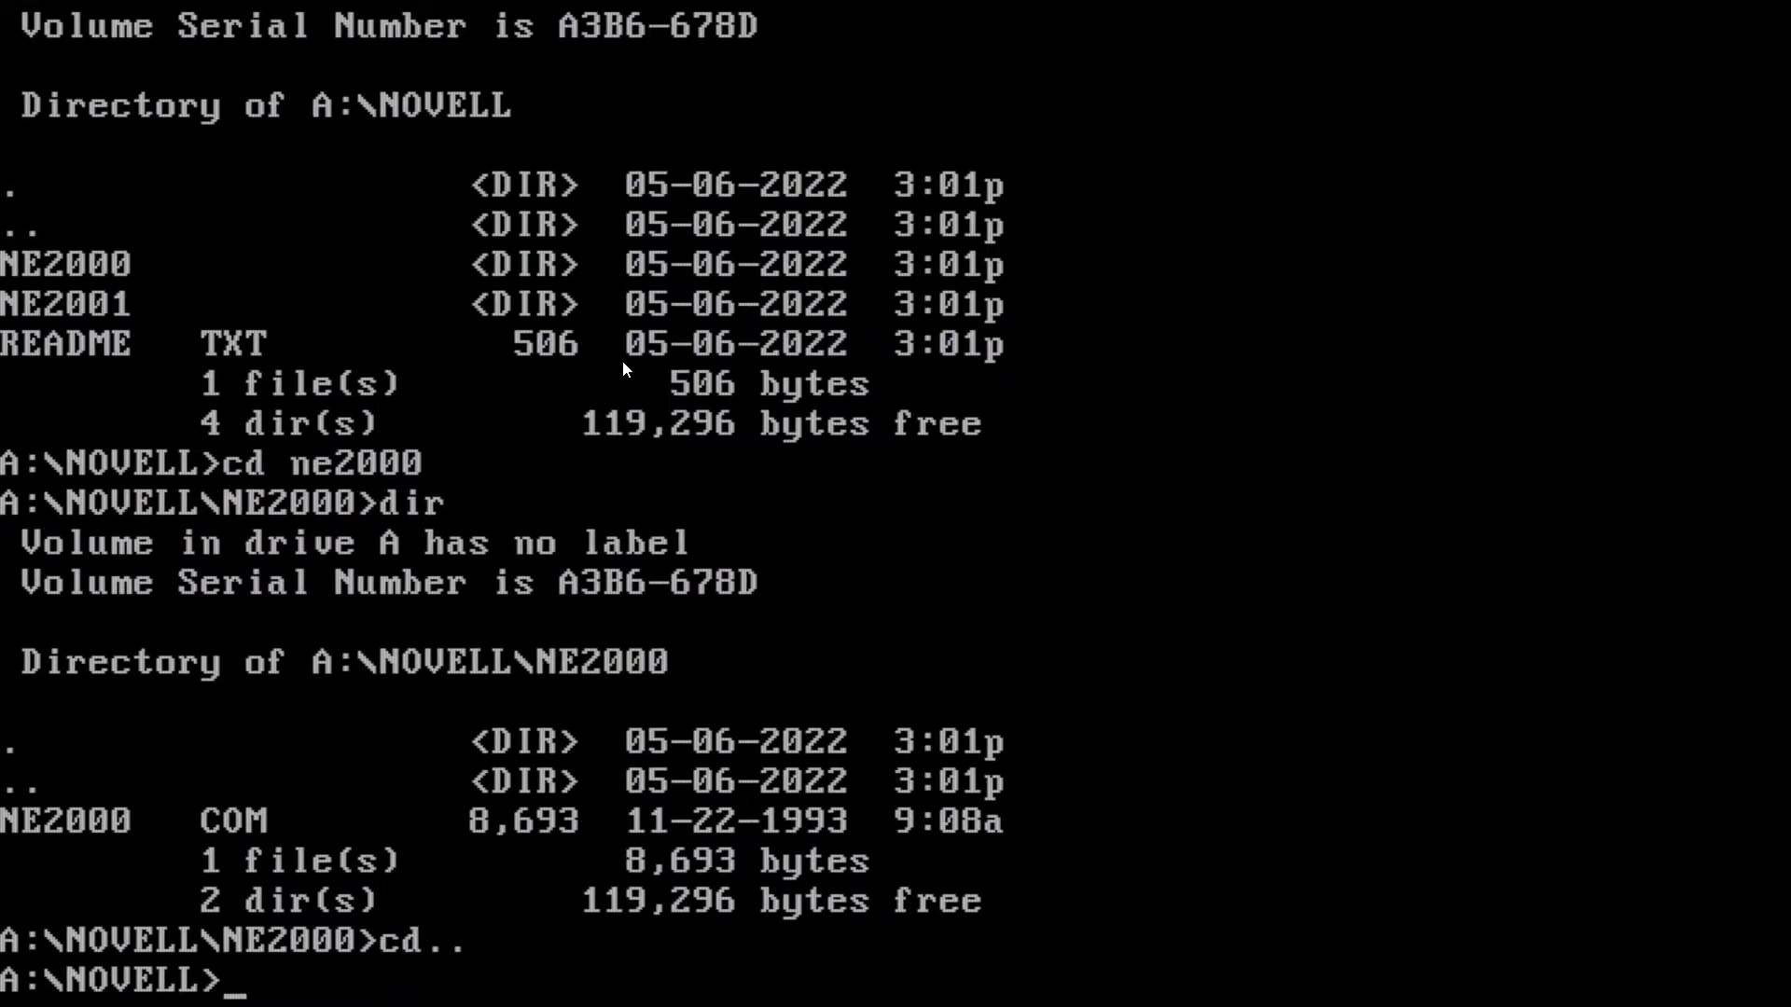
{"action": "type", "text": "xcopy"}
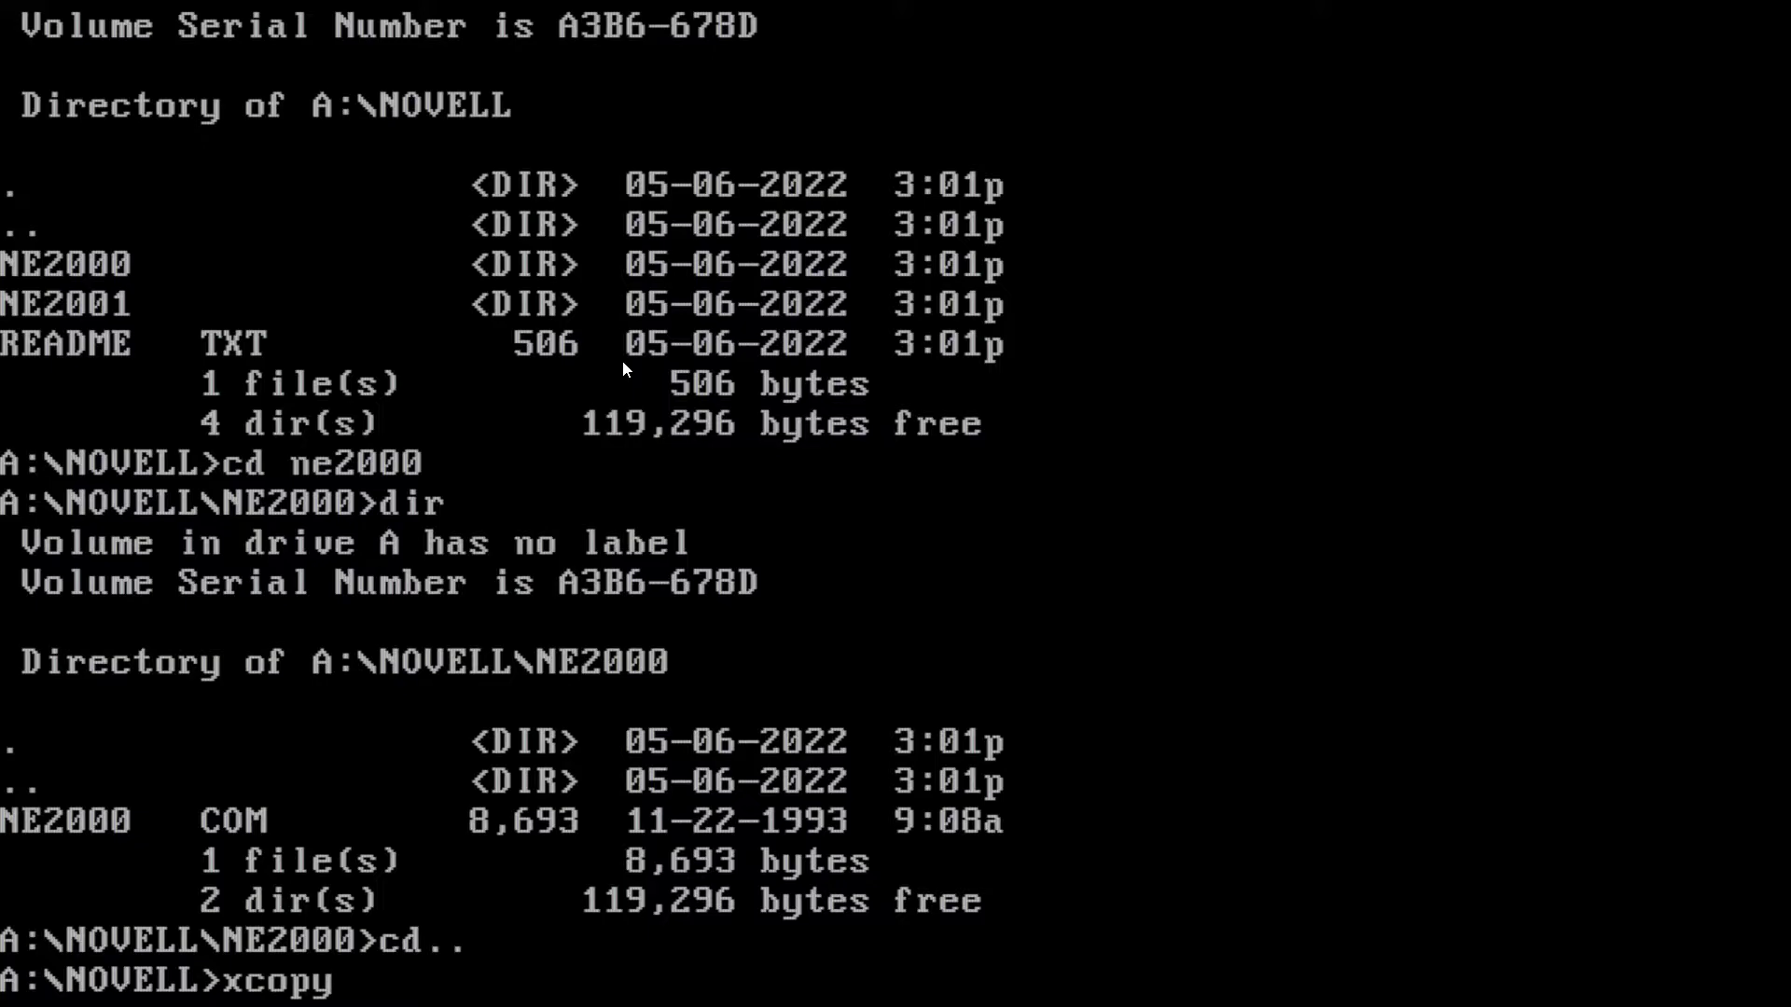
{"action": "type", "text": " ne2000"}
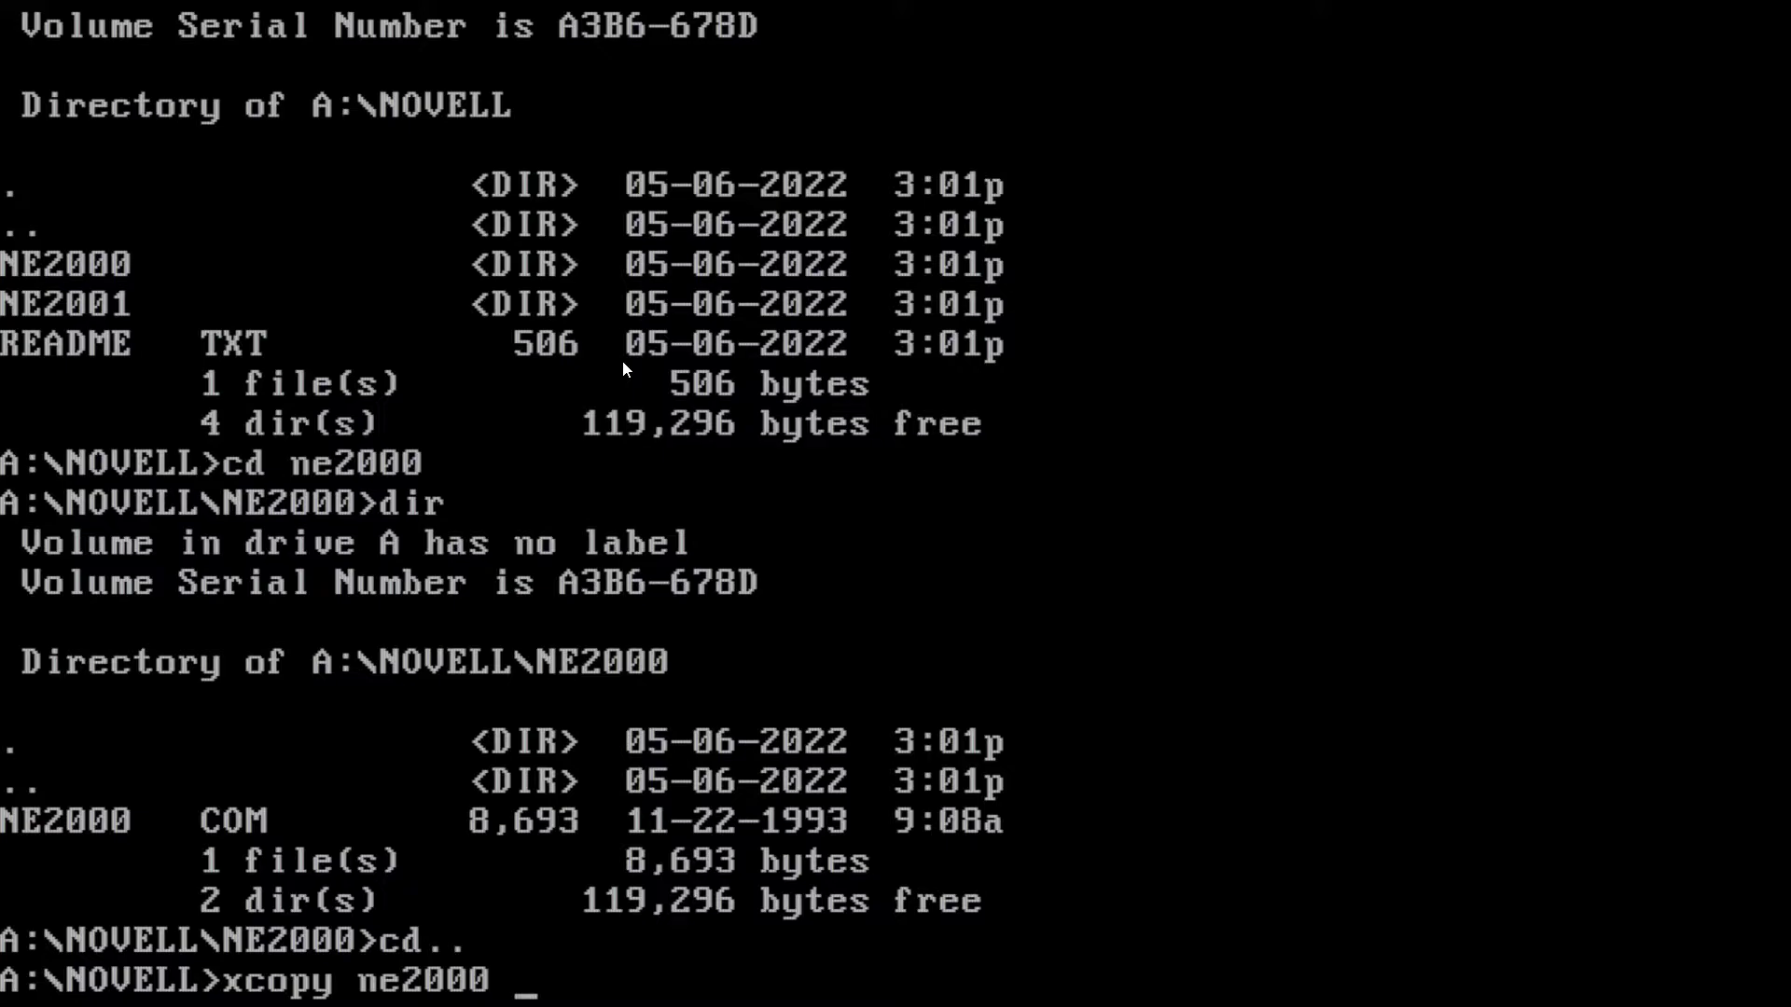
{"action": "type", "text": "C:\\FreeDOS\\Dri"}
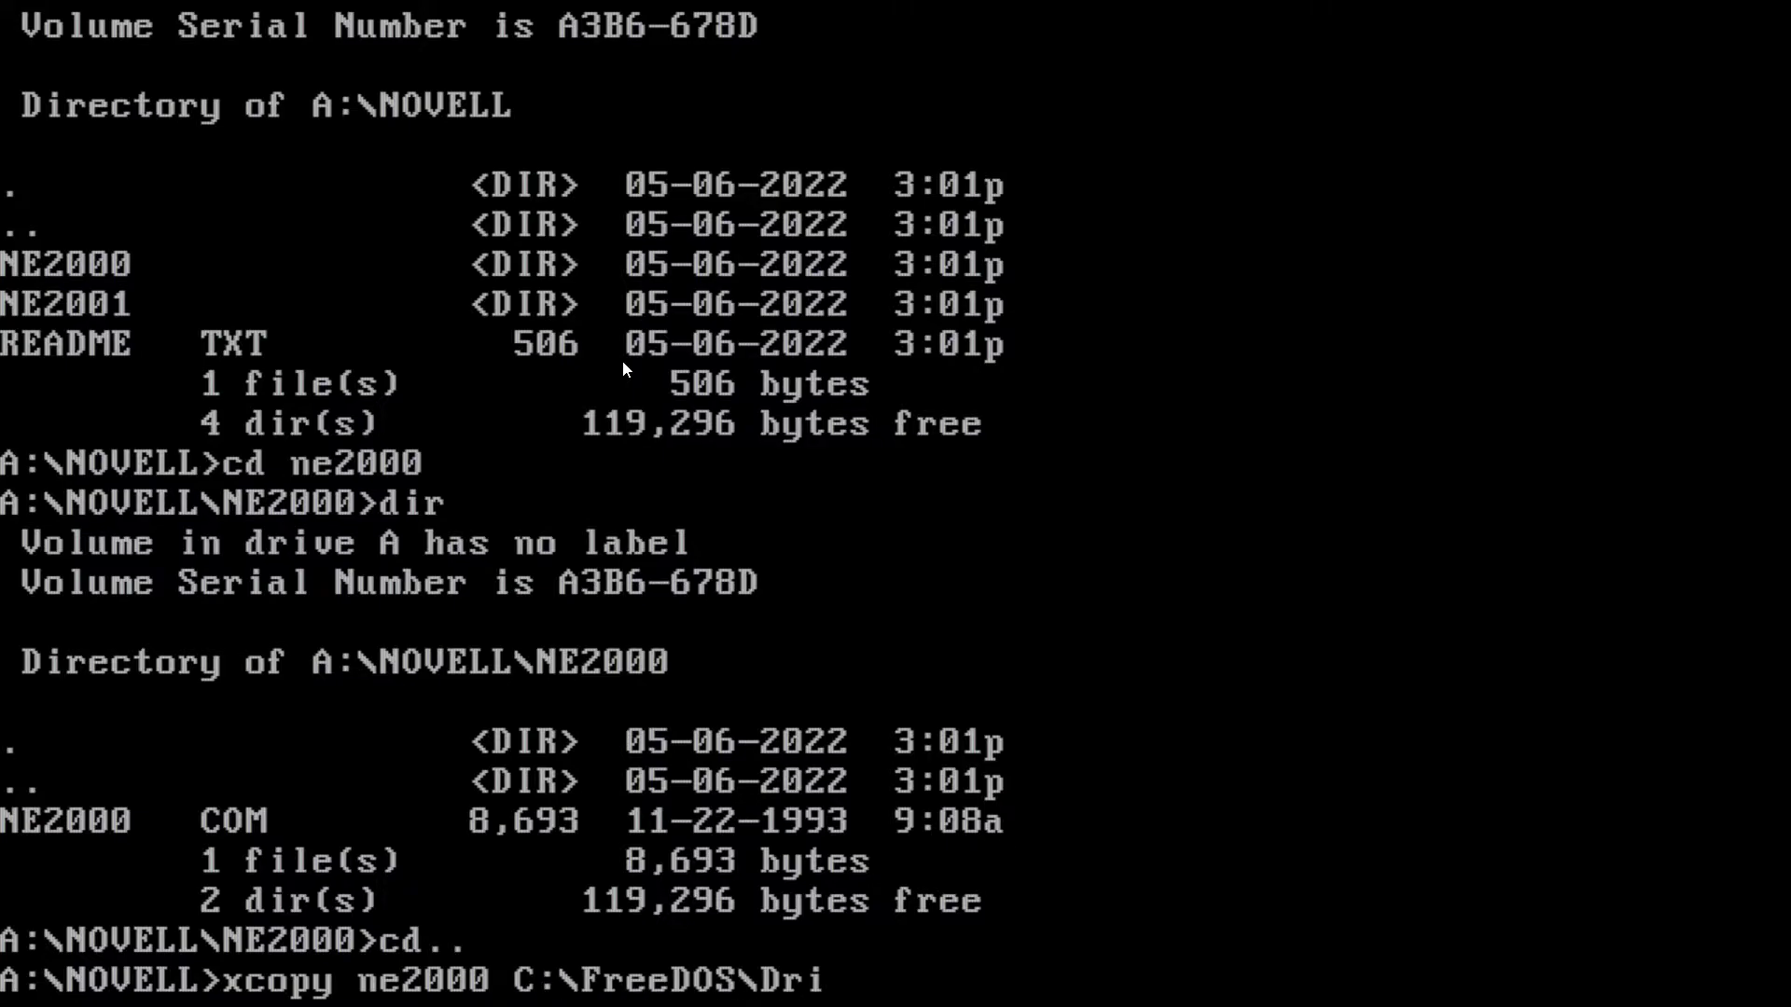
{"action": "type", "text": "vers /e /i"}
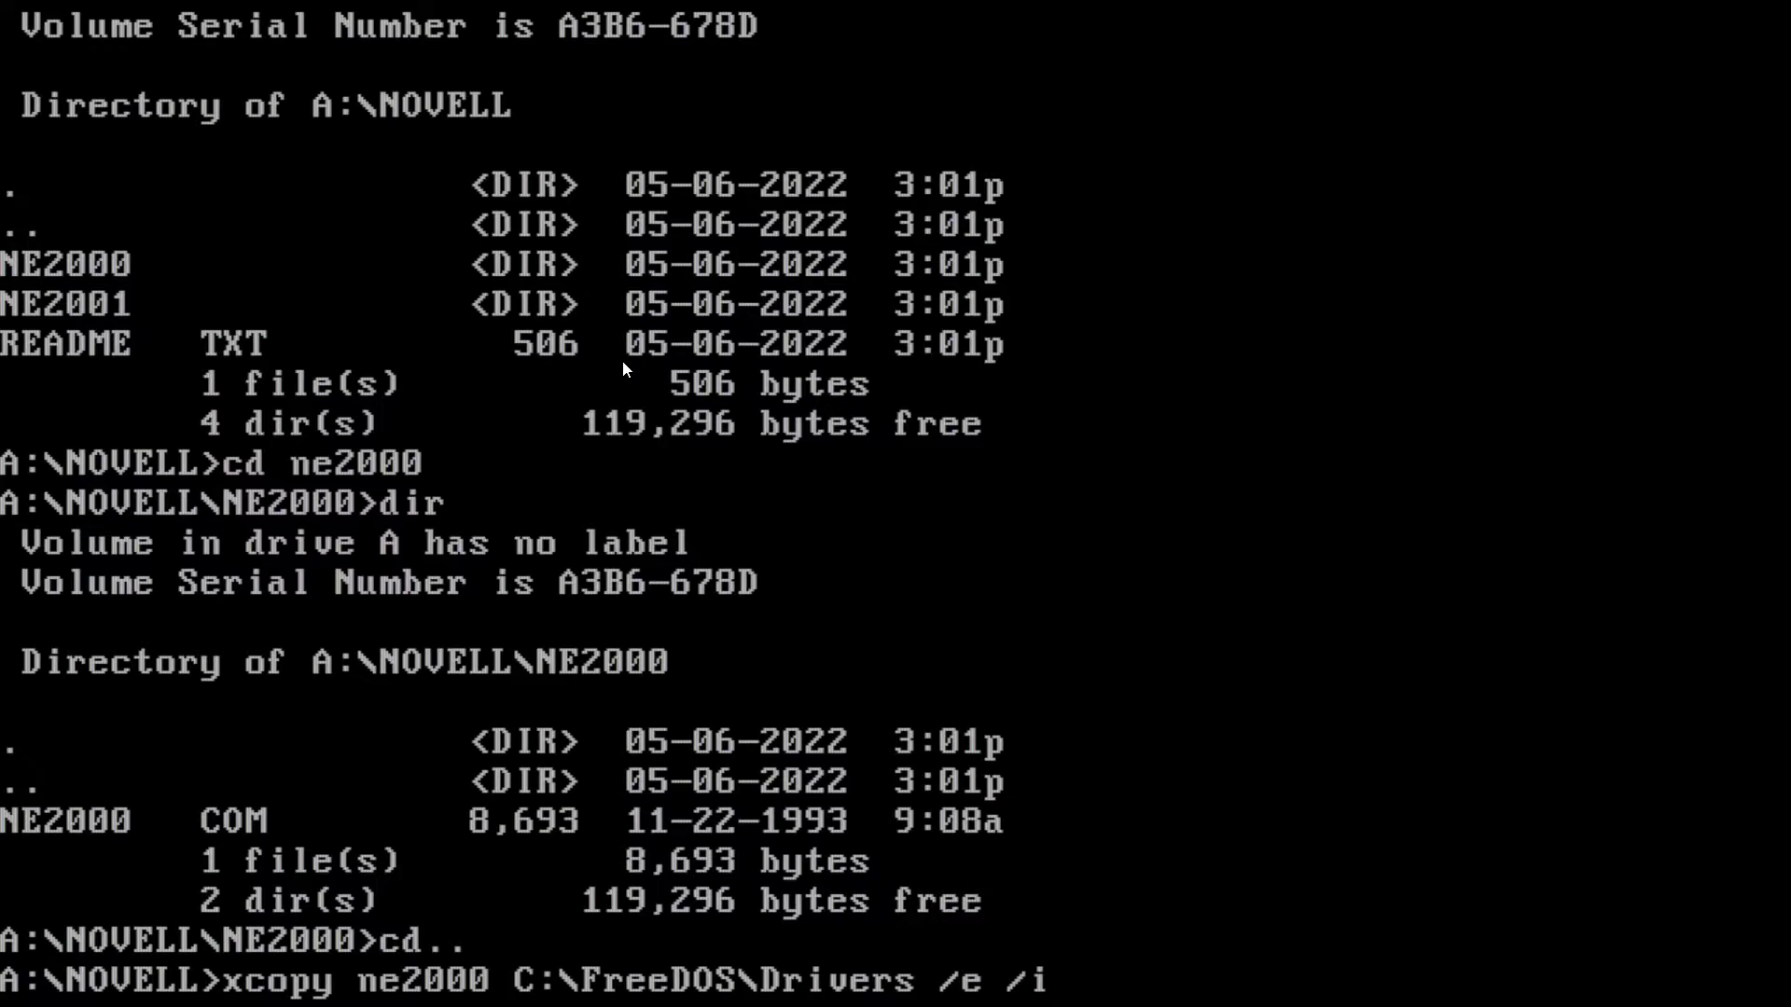
{"action": "key", "text": "Return"}
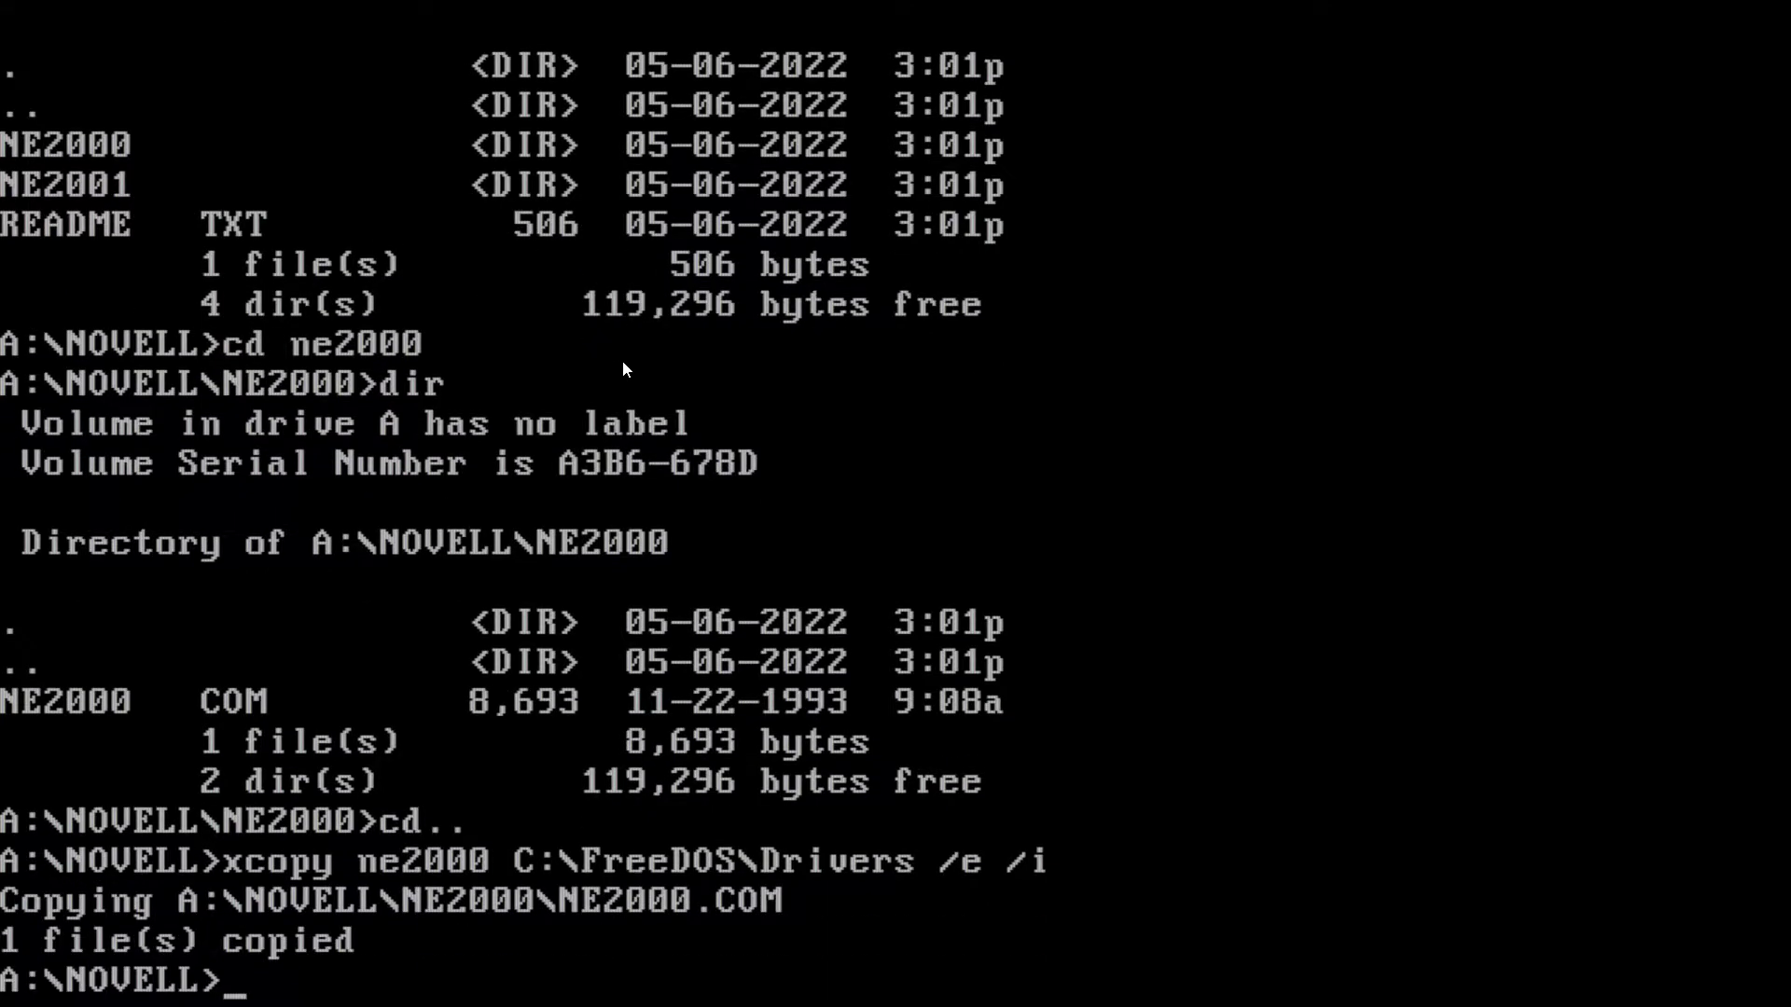
Step: Switch to drive C:, change into freedos\drivers and list its contents to check the copied driver
{"action": "type", "text": "C:"}
{"action": "key", "text": "Return"}
{"action": "type", "text": "cd"}
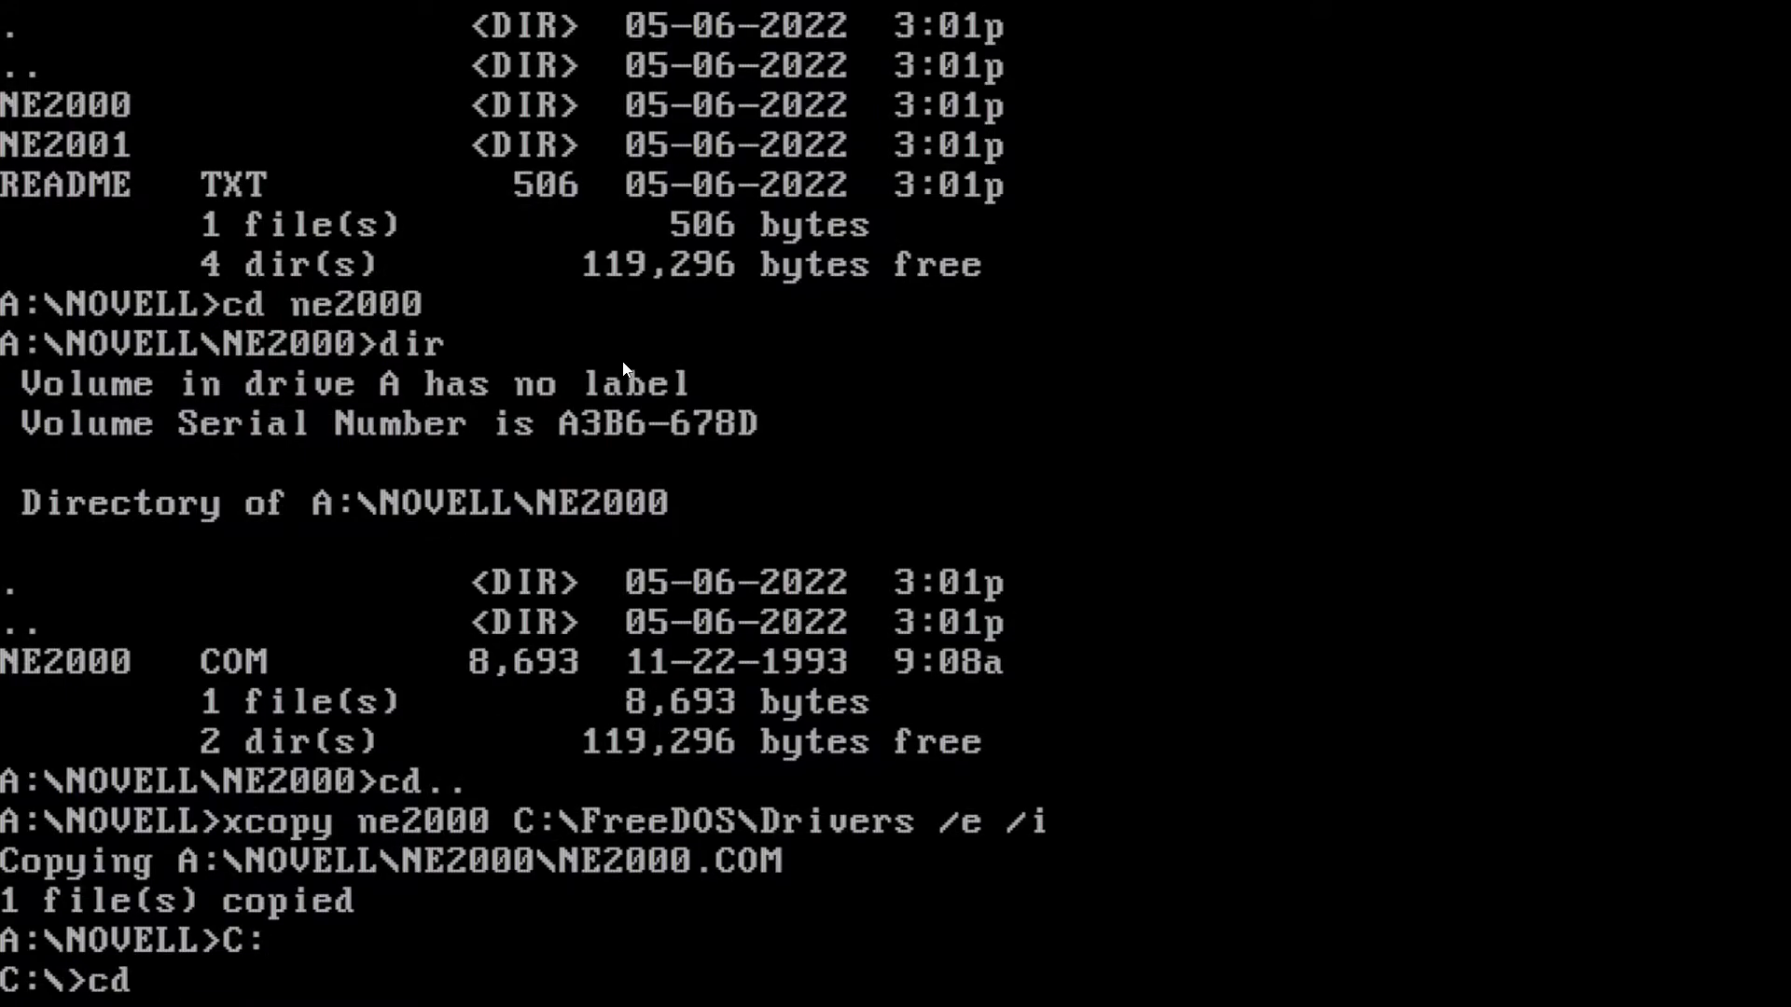
{"action": "type", "text": " freedos\\drivers"}
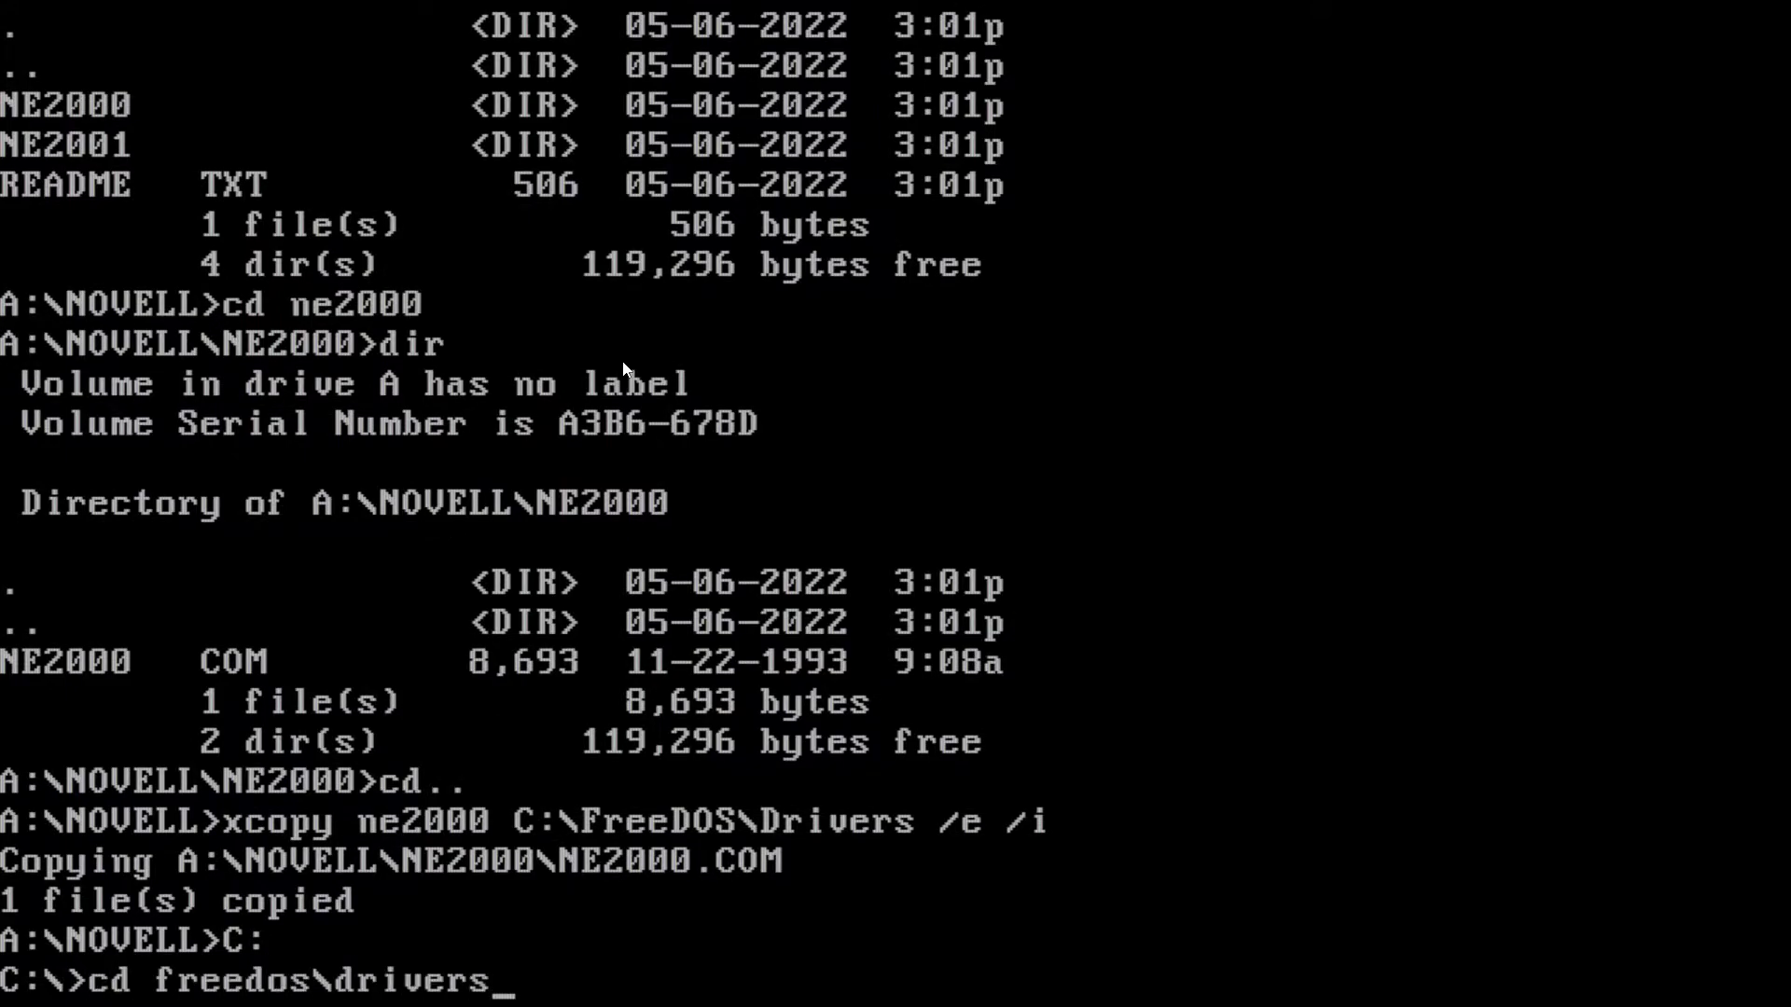
{"action": "key", "text": "Return"}
{"action": "type", "text": "dir"}
{"action": "key", "text": "Return"}
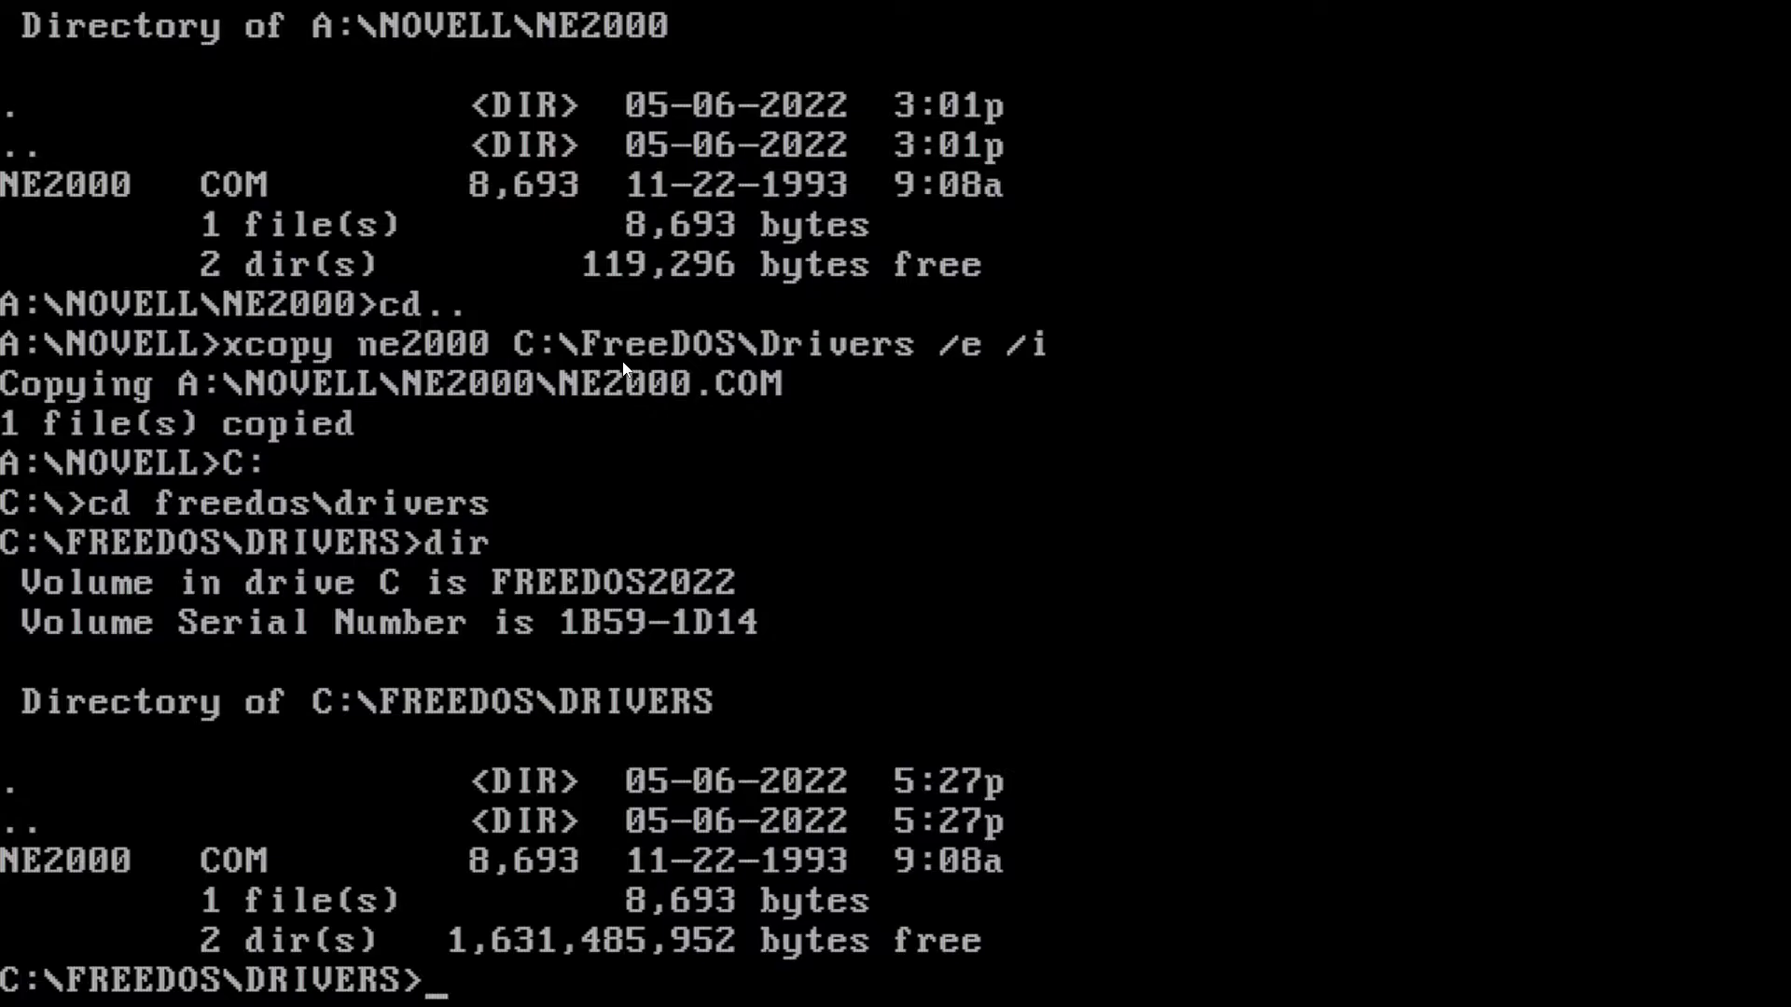
Step: Return to the root of drive C: and open fdauto.bat in the text editor
{"action": "type", "text": "cd.."}
{"action": "key", "text": "Return"}
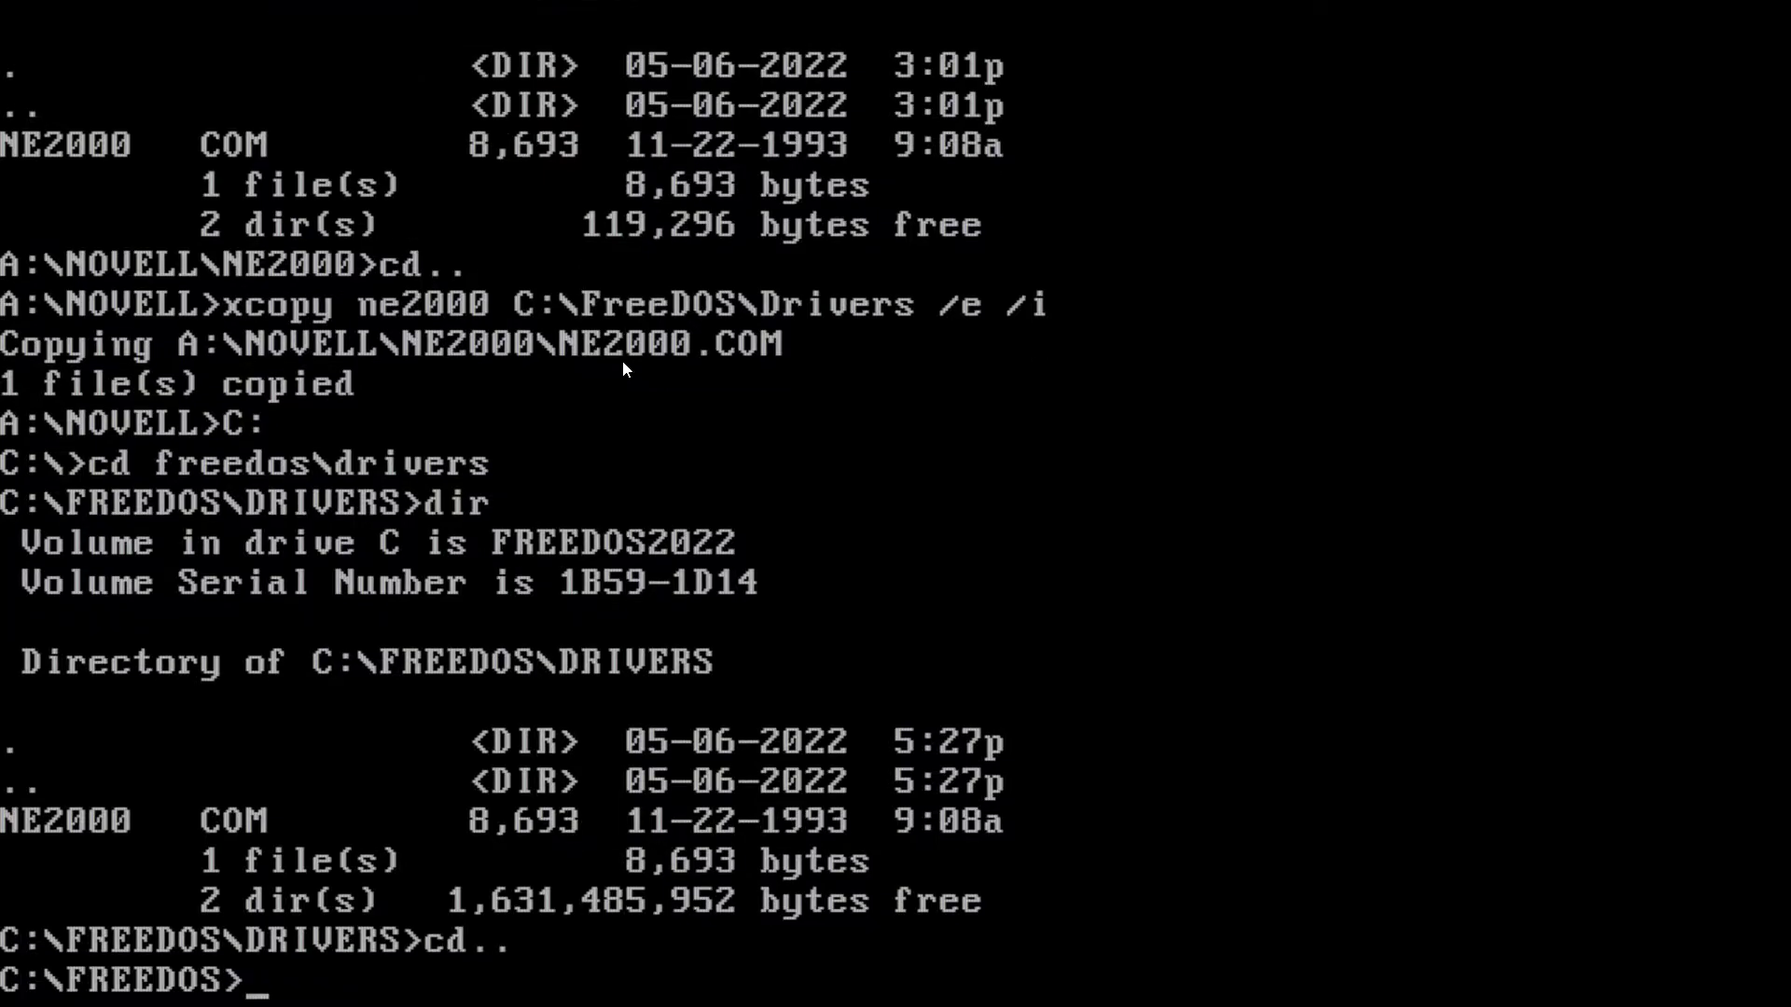
{"action": "type", "text": "cd.."}
{"action": "key", "text": "Return"}
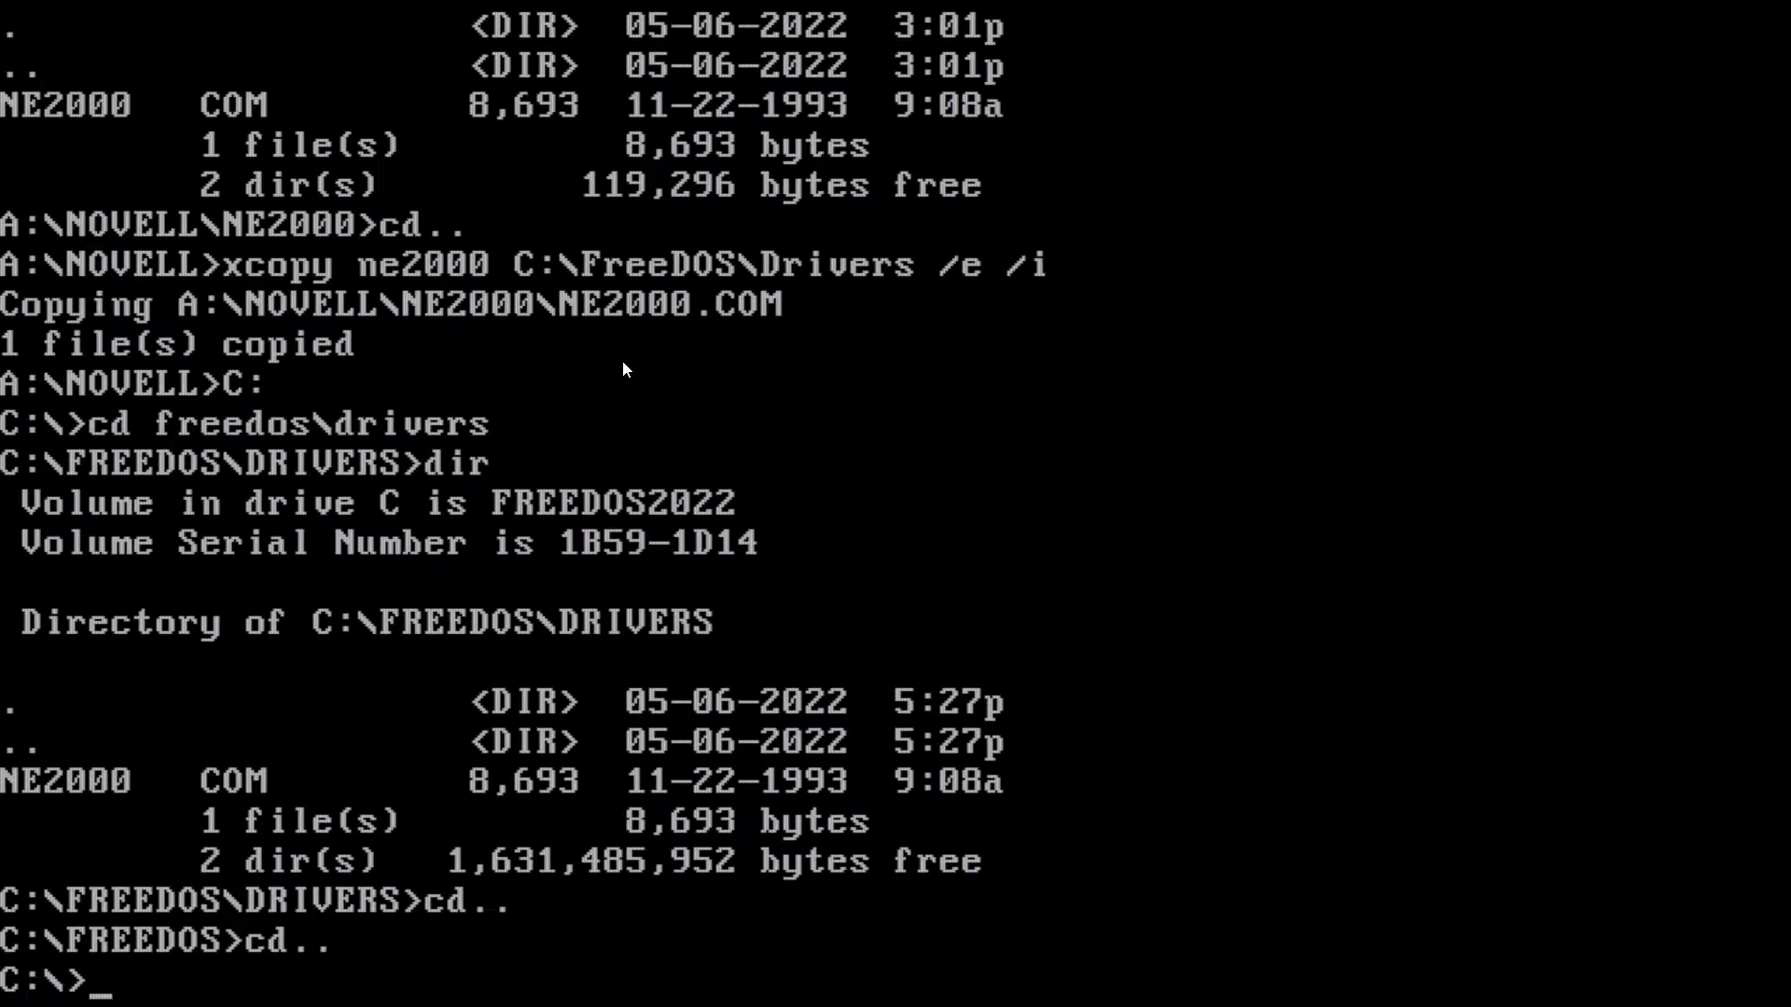
{"action": "type", "text": "edit fdauto.bat"}
{"action": "key", "text": "Return"}
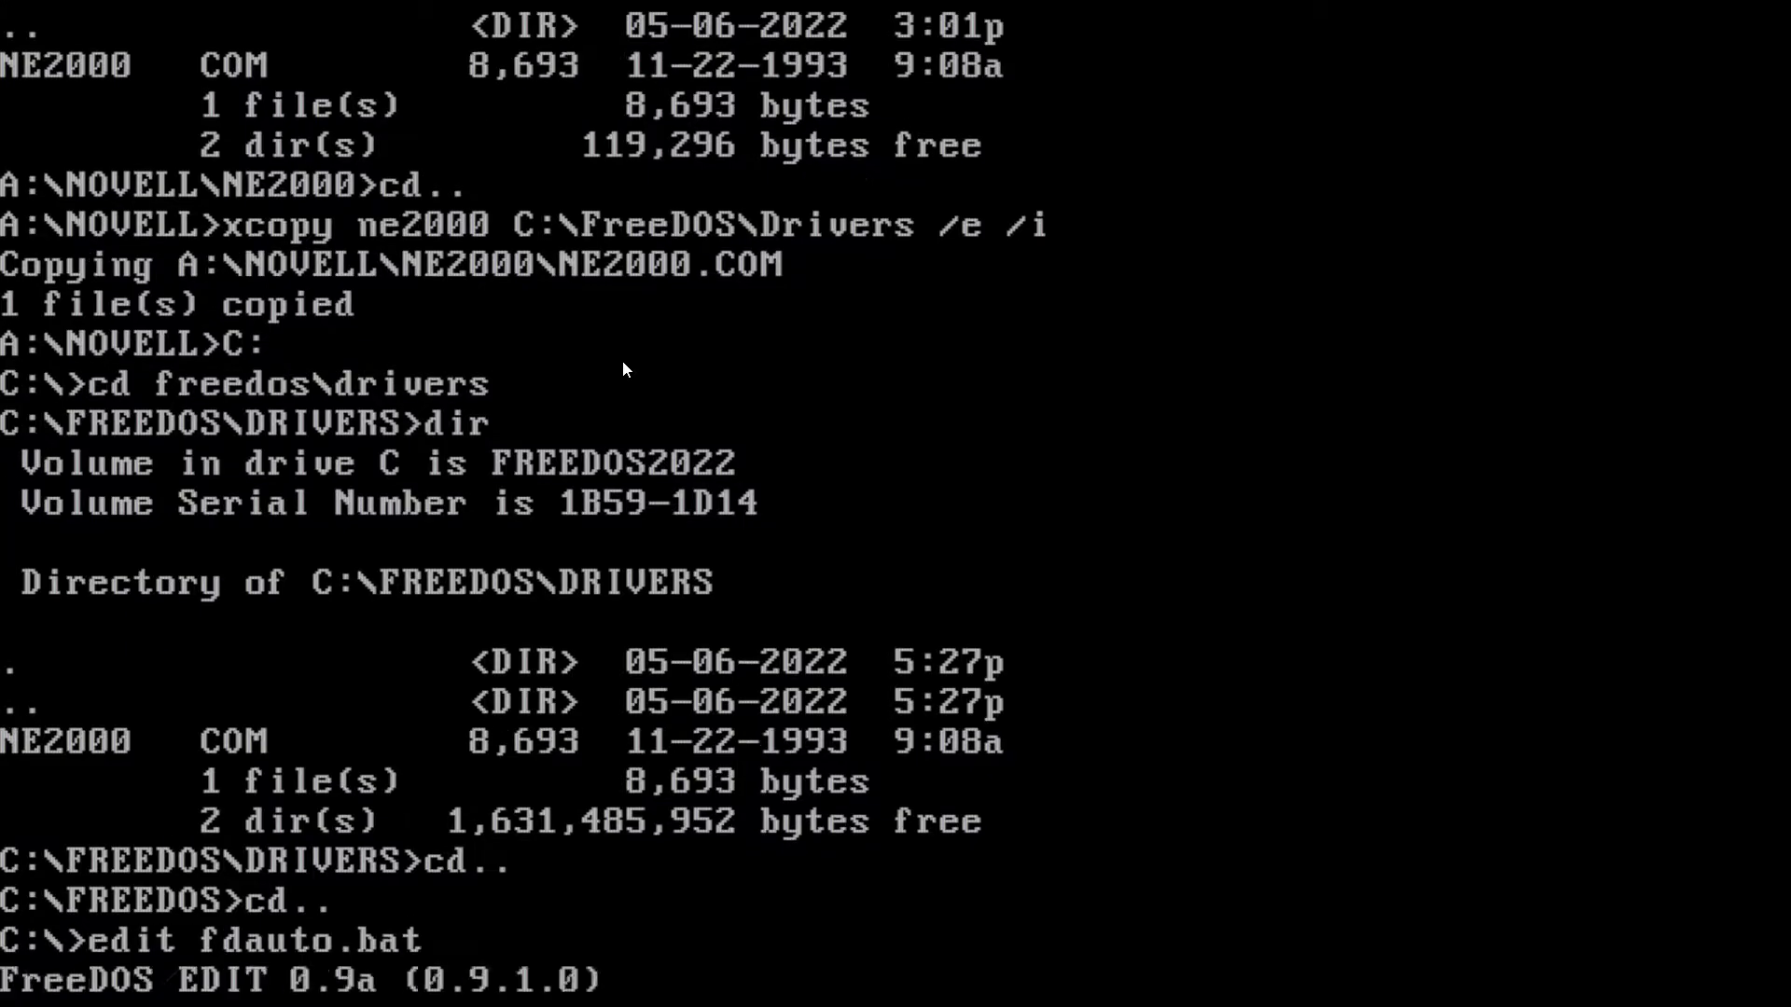
Step: Remove the NE2000 folder from the network driver line in FDAUTO.BAT so its path reads C:\FreeDOS\Drivers\NE2000.COM
{"action": "key", "text": "Page_Down"}
{"action": "key", "text": "Down"}
{"action": "key", "text": "Down"}
{"action": "key", "text": "Down"}
{"action": "key", "text": "Down"}
{"action": "key", "text": "Down"}
{"action": "key", "text": "Down"}
{"action": "key", "text": "Down"}
{"action": "key", "text": "Down"}
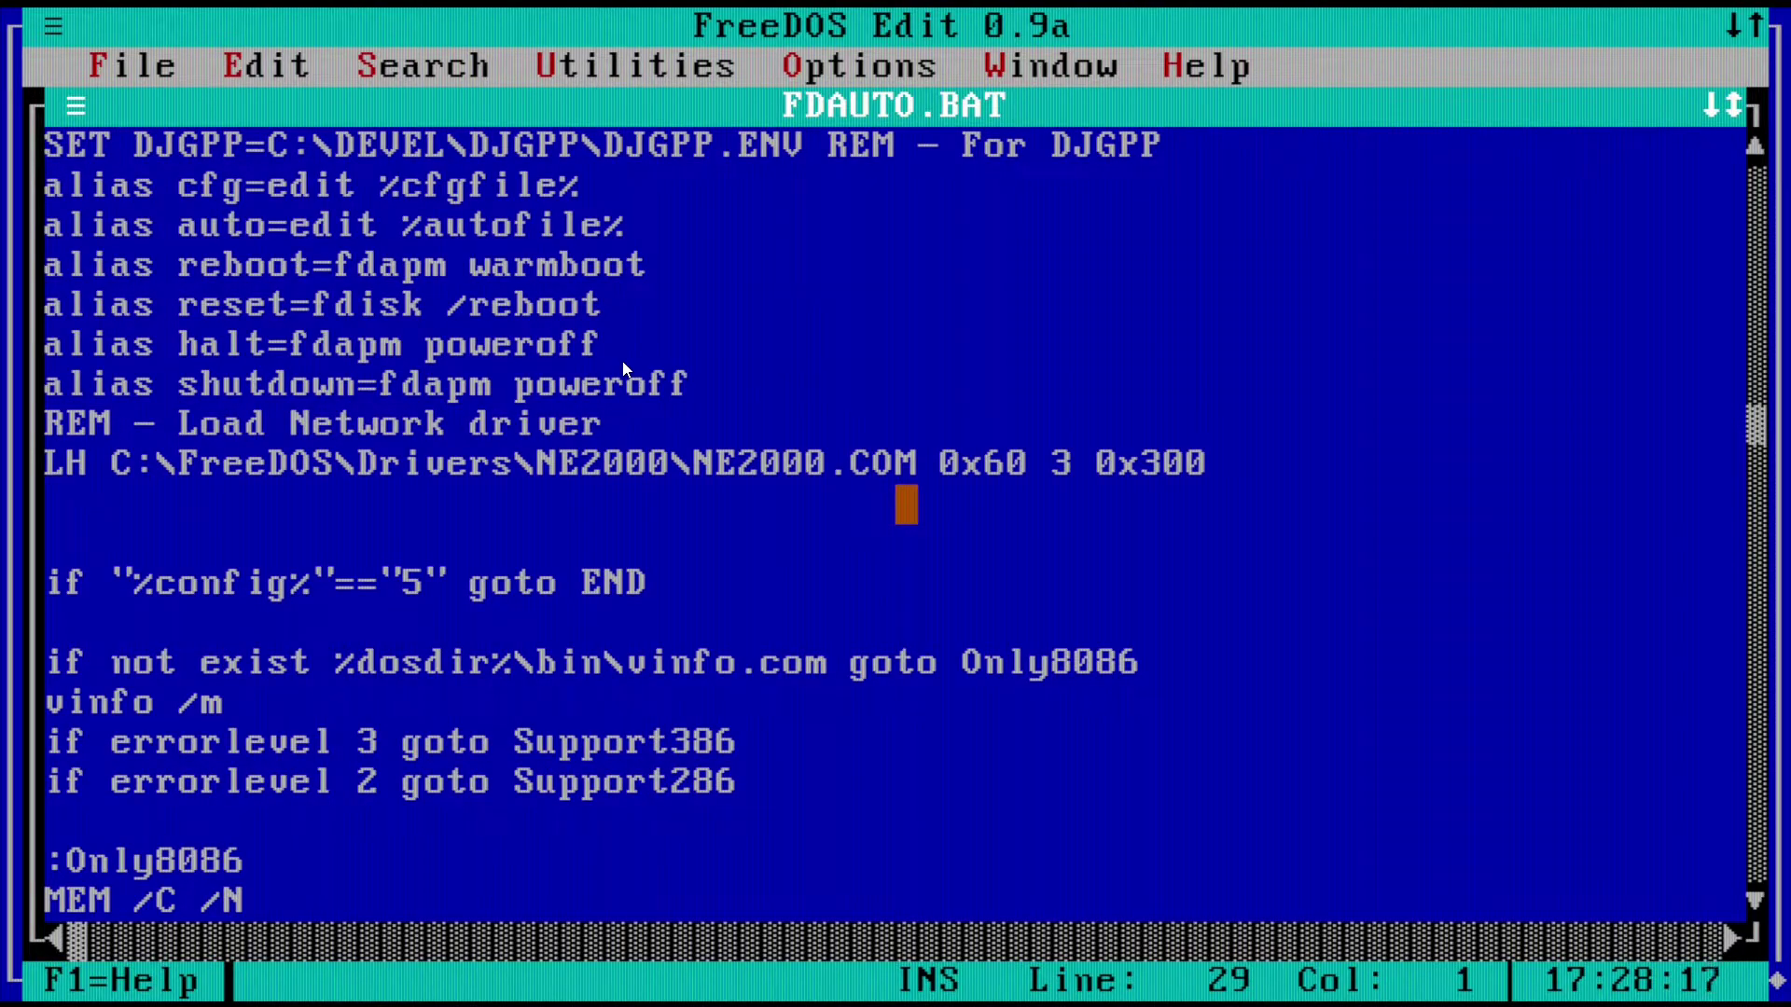
{"action": "key", "text": "Up"}
{"action": "key", "text": "End"}
{"action": "key", "text": "Down"}
{"action": "key", "text": "Home"}
{"action": "key", "text": "Right"}
{"action": "key", "text": "Right"}
{"action": "key", "text": "Right"}
{"action": "key", "text": "Right"}
{"action": "key", "text": "Right"}
{"action": "key", "text": "Right"}
{"action": "key", "text": "Right"}
{"action": "key", "text": "Right"}
{"action": "key", "text": "Right"}
{"action": "key", "text": "Right"}
{"action": "key", "text": "Right"}
{"action": "key", "text": "Right"}
{"action": "key", "text": "Right"}
{"action": "key", "text": "Right"}
{"action": "key", "text": "Right"}
{"action": "key", "text": "Right"}
{"action": "key", "text": "Right"}
{"action": "key", "text": "Right"}
{"action": "key", "text": "Right"}
{"action": "key", "text": "Right"}
{"action": "key", "text": "Right"}
{"action": "key", "text": "Right"}
{"action": "key", "text": "Delete"}
{"action": "key", "text": "Delete"}
{"action": "key", "text": "Delete"}
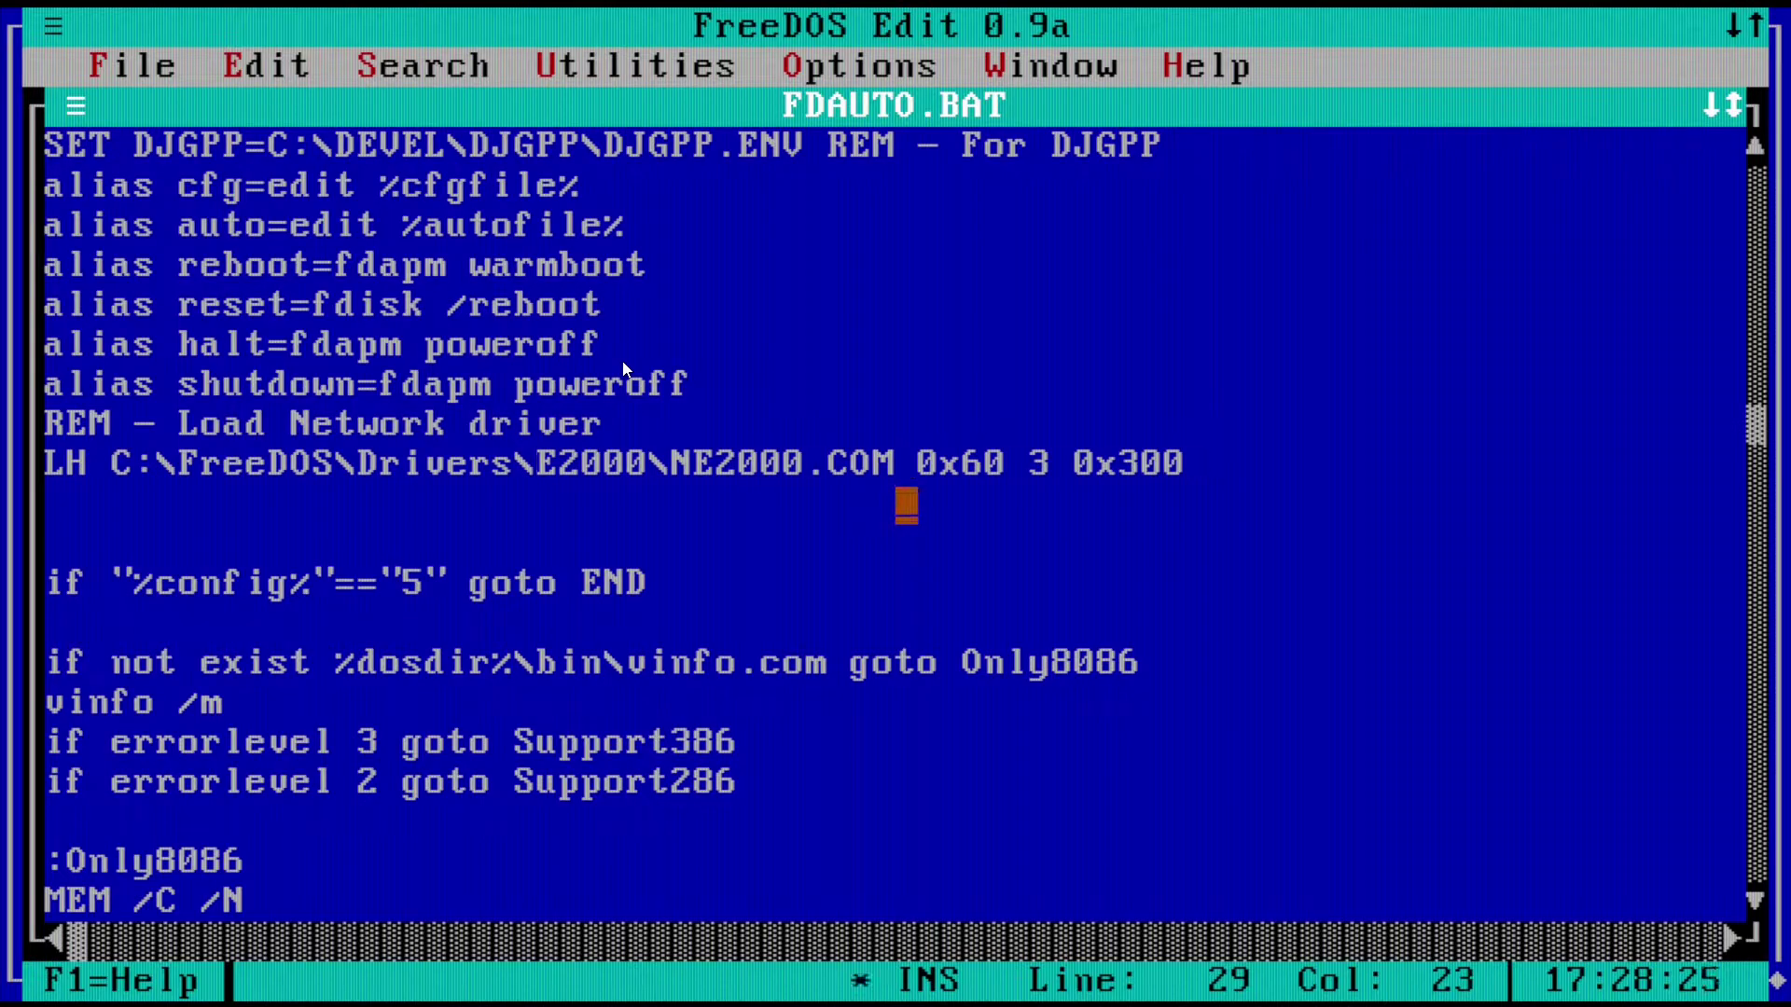
{"action": "key", "text": "Delete"}
{"action": "key", "text": "Delete"}
{"action": "key", "text": "Delete"}
{"action": "key", "text": "Delete"}
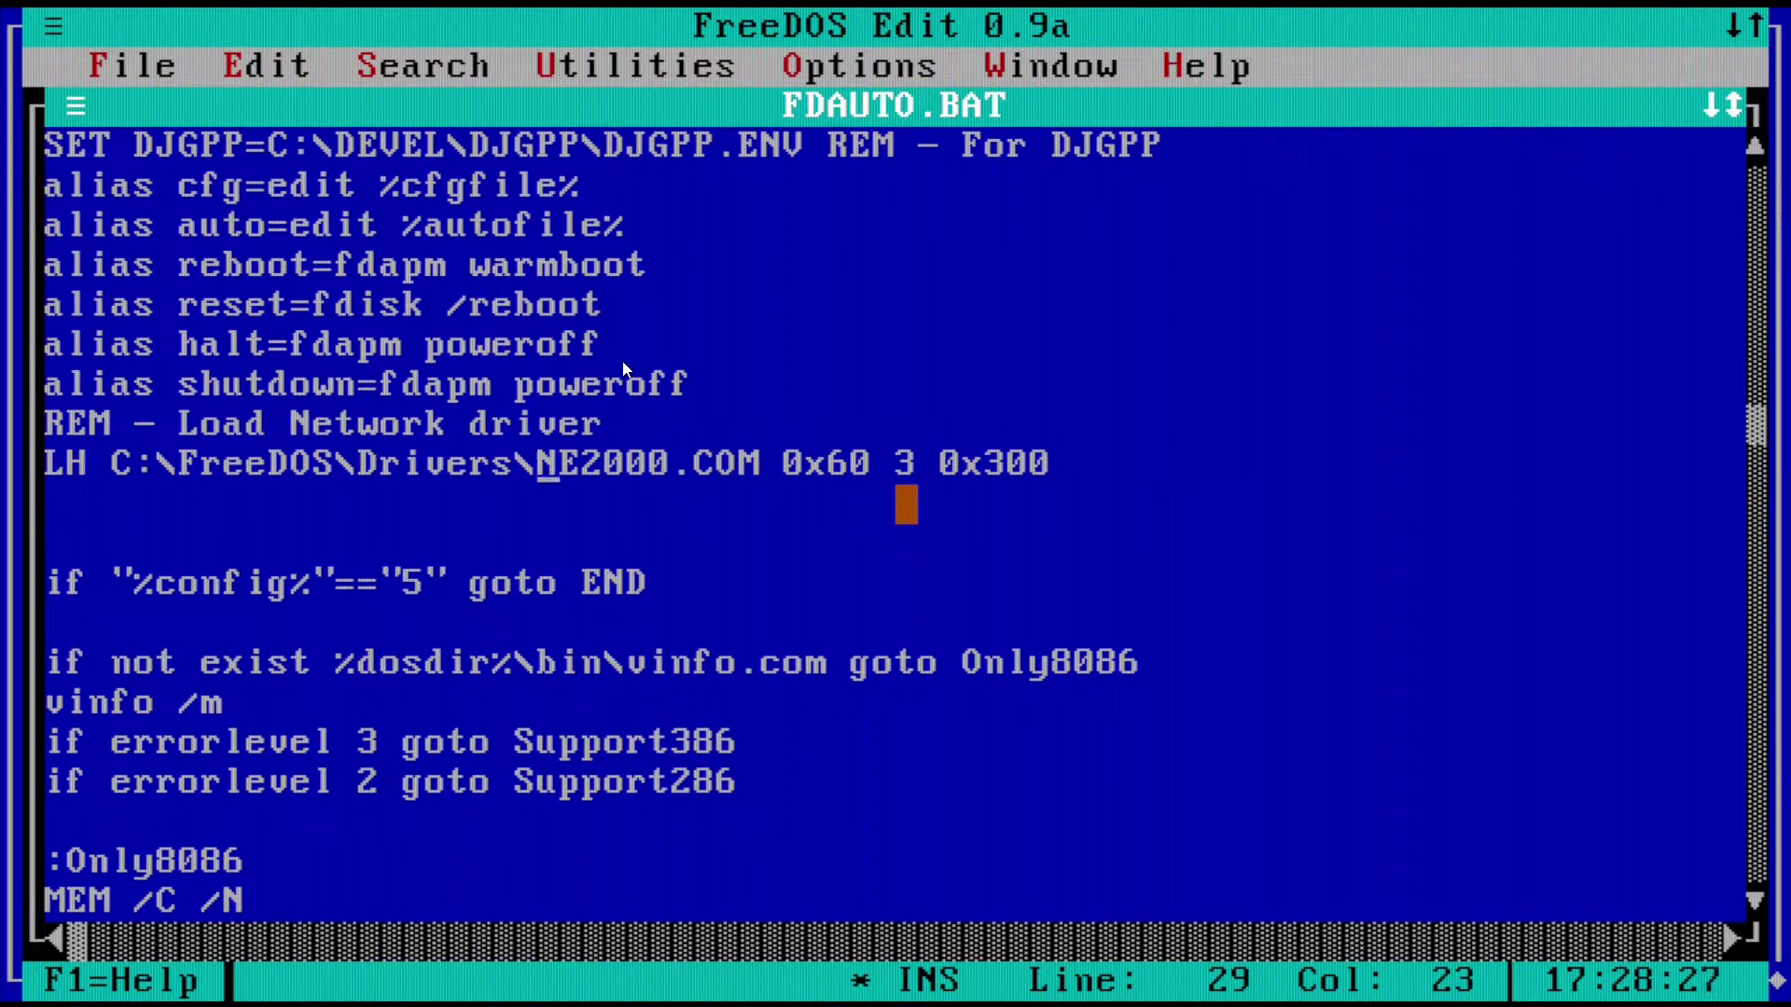
Step: Review the parameters that follow NE2000.COM on the network driver line
{"action": "key", "text": "Right"}
{"action": "key", "text": "Right"}
{"action": "key", "text": "Right"}
{"action": "key", "text": "Right"}
{"action": "key", "text": "Right"}
{"action": "key", "text": "Right"}
{"action": "key", "text": "Right"}
{"action": "key", "text": "Right"}
{"action": "key", "text": "Right"}
{"action": "key", "text": "Right"}
{"action": "key", "text": "Right"}
{"action": "key", "text": "Right"}
{"action": "key", "text": "Right"}
{"action": "key", "text": "Right"}
{"action": "key", "text": "Right"}
{"action": "key", "text": "Right"}
{"action": "key", "text": "Right"}
{"action": "key", "text": "Left"}
{"action": "key", "text": "Left"}
{"action": "key", "text": "Left"}
{"action": "key", "text": "Left"}
{"action": "key", "text": "Left"}
{"action": "key", "text": "Right"}
{"action": "key", "text": "Right"}
{"action": "key", "text": "Right"}
{"action": "key", "text": "Right"}
{"action": "key", "text": "Right"}
{"action": "key", "text": "Right"}
{"action": "key", "text": "Right"}
Step: Save FDAUTO.BAT and exit the editor
{"action": "key", "text": "alt+f"}
{"action": "key", "text": "Down"}
{"action": "key", "text": "Down"}
{"action": "key", "text": "Down"}
{"action": "key", "text": "Up"}
{"action": "key", "text": "Return"}
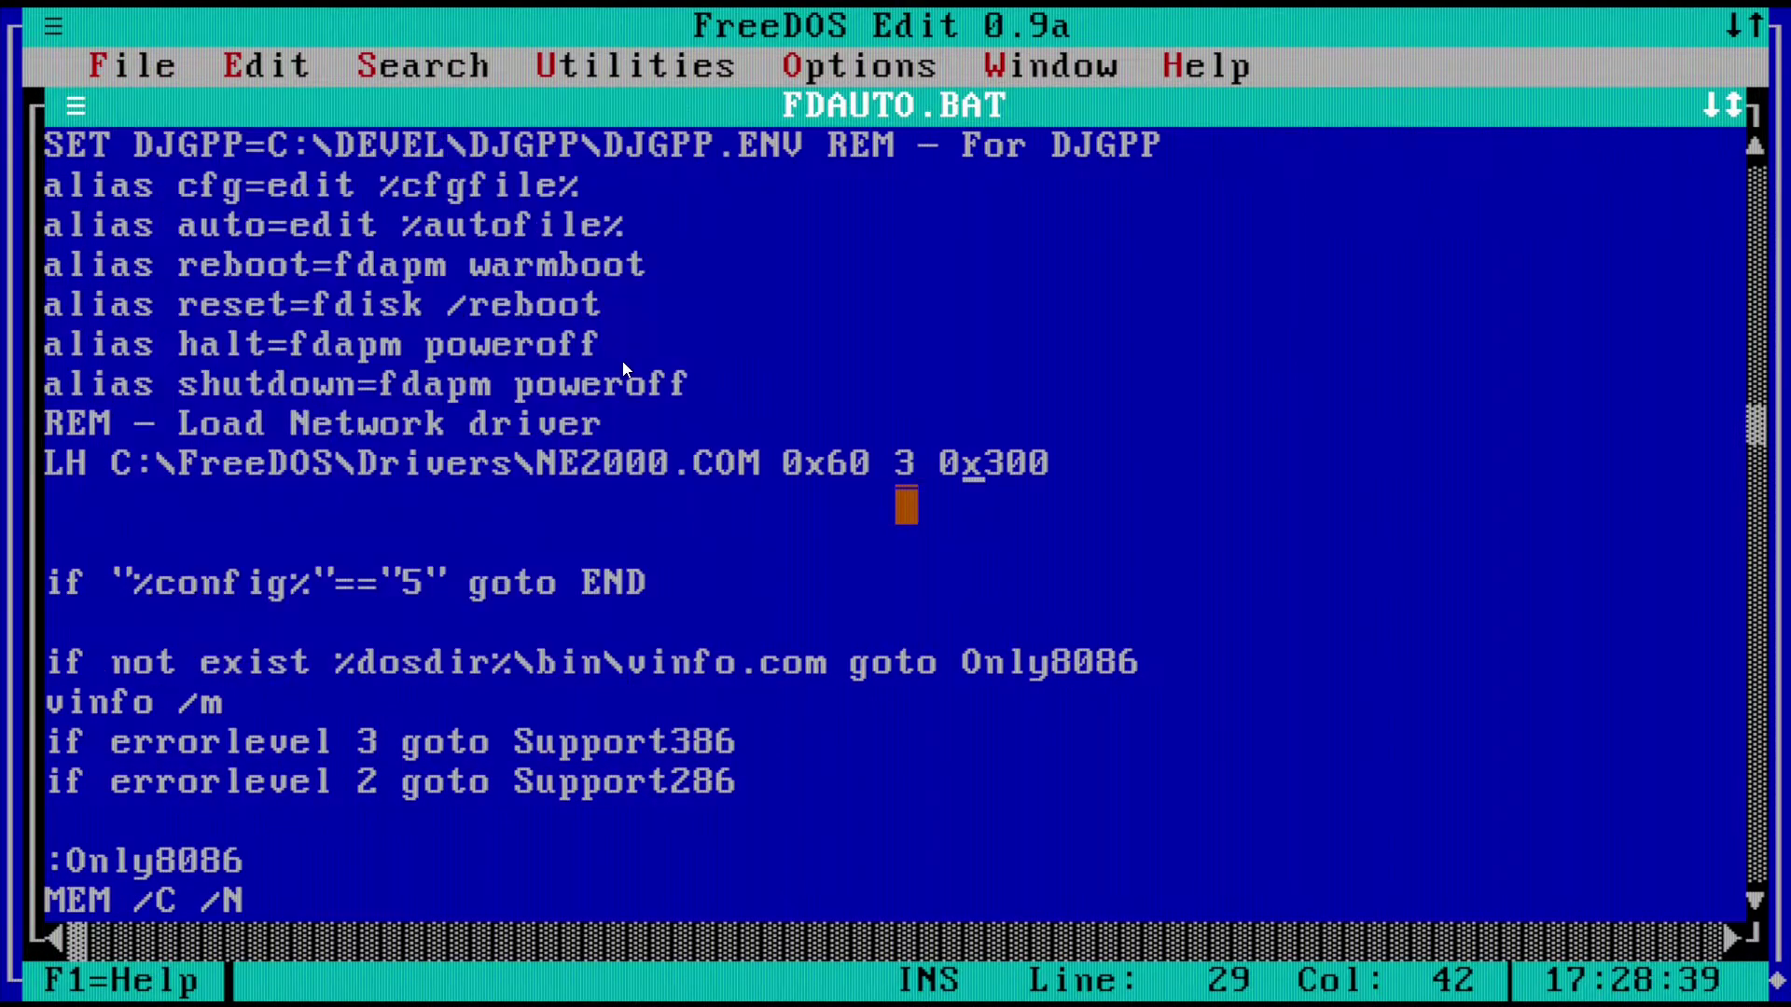
{"action": "key", "text": "alt+f"}
{"action": "key", "text": "x"}
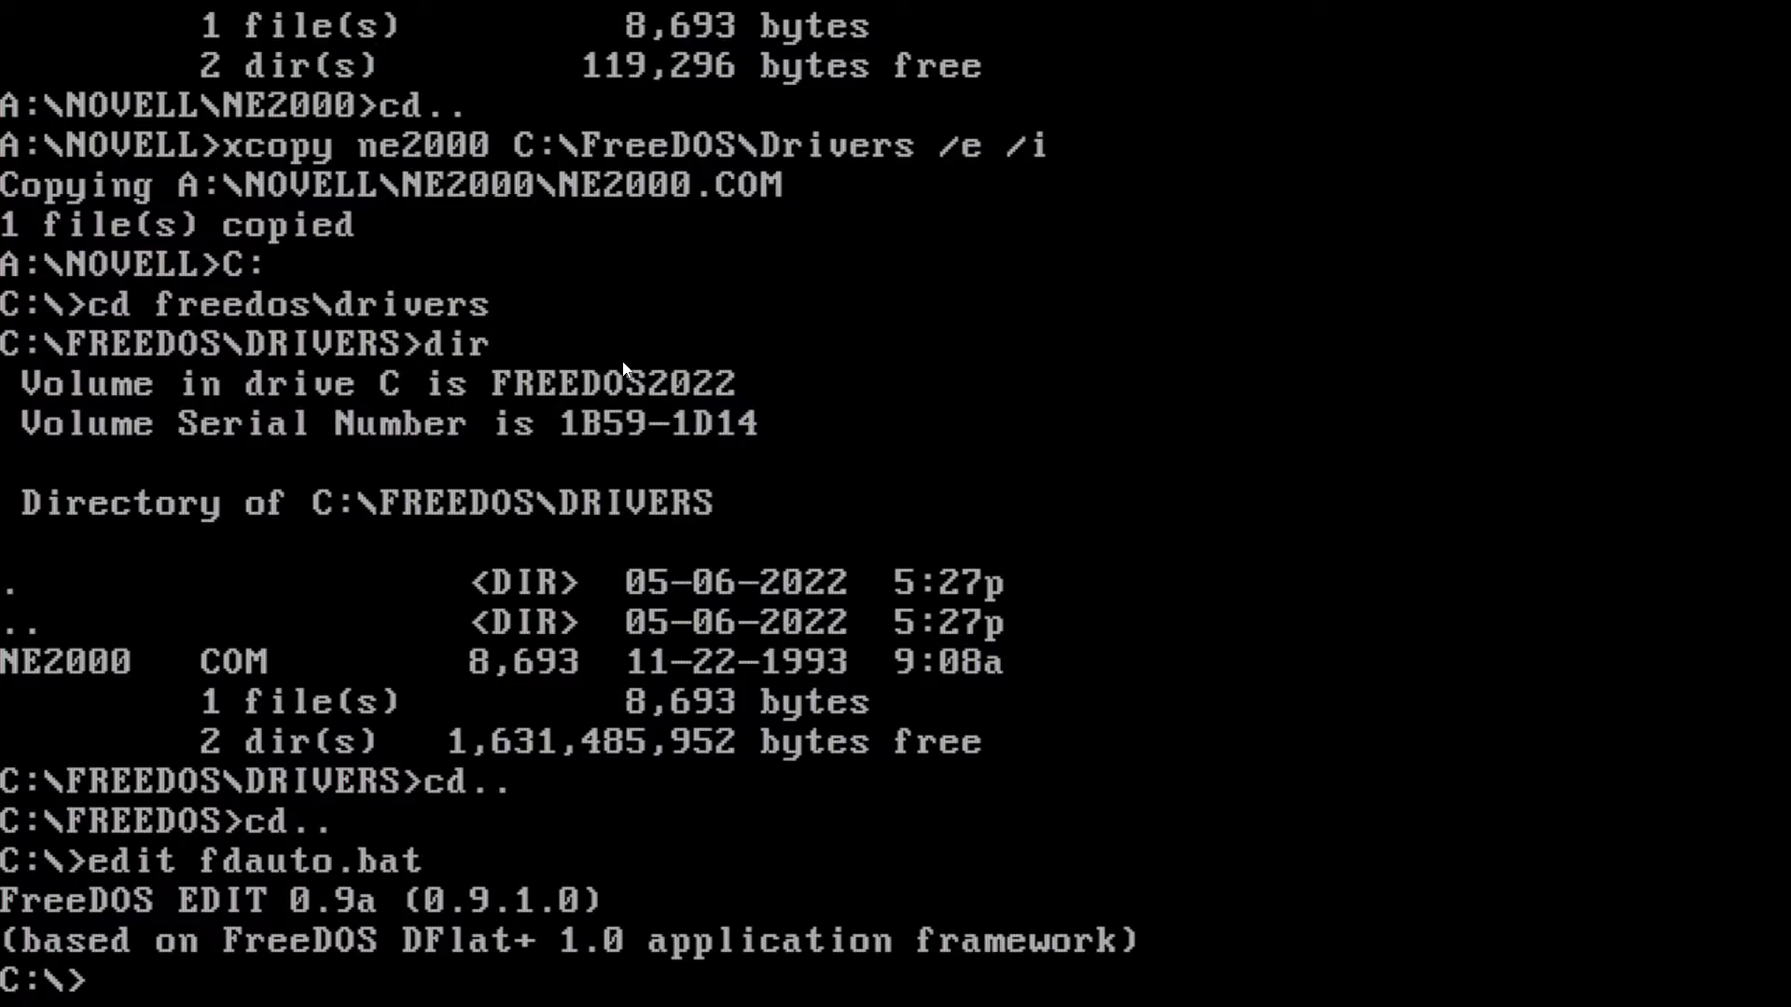
Step: Reboot the machine and load FreeDOS with JEMMEX (more compatible)
{"action": "type", "text": "reboot"}
{"action": "key", "text": "Return"}
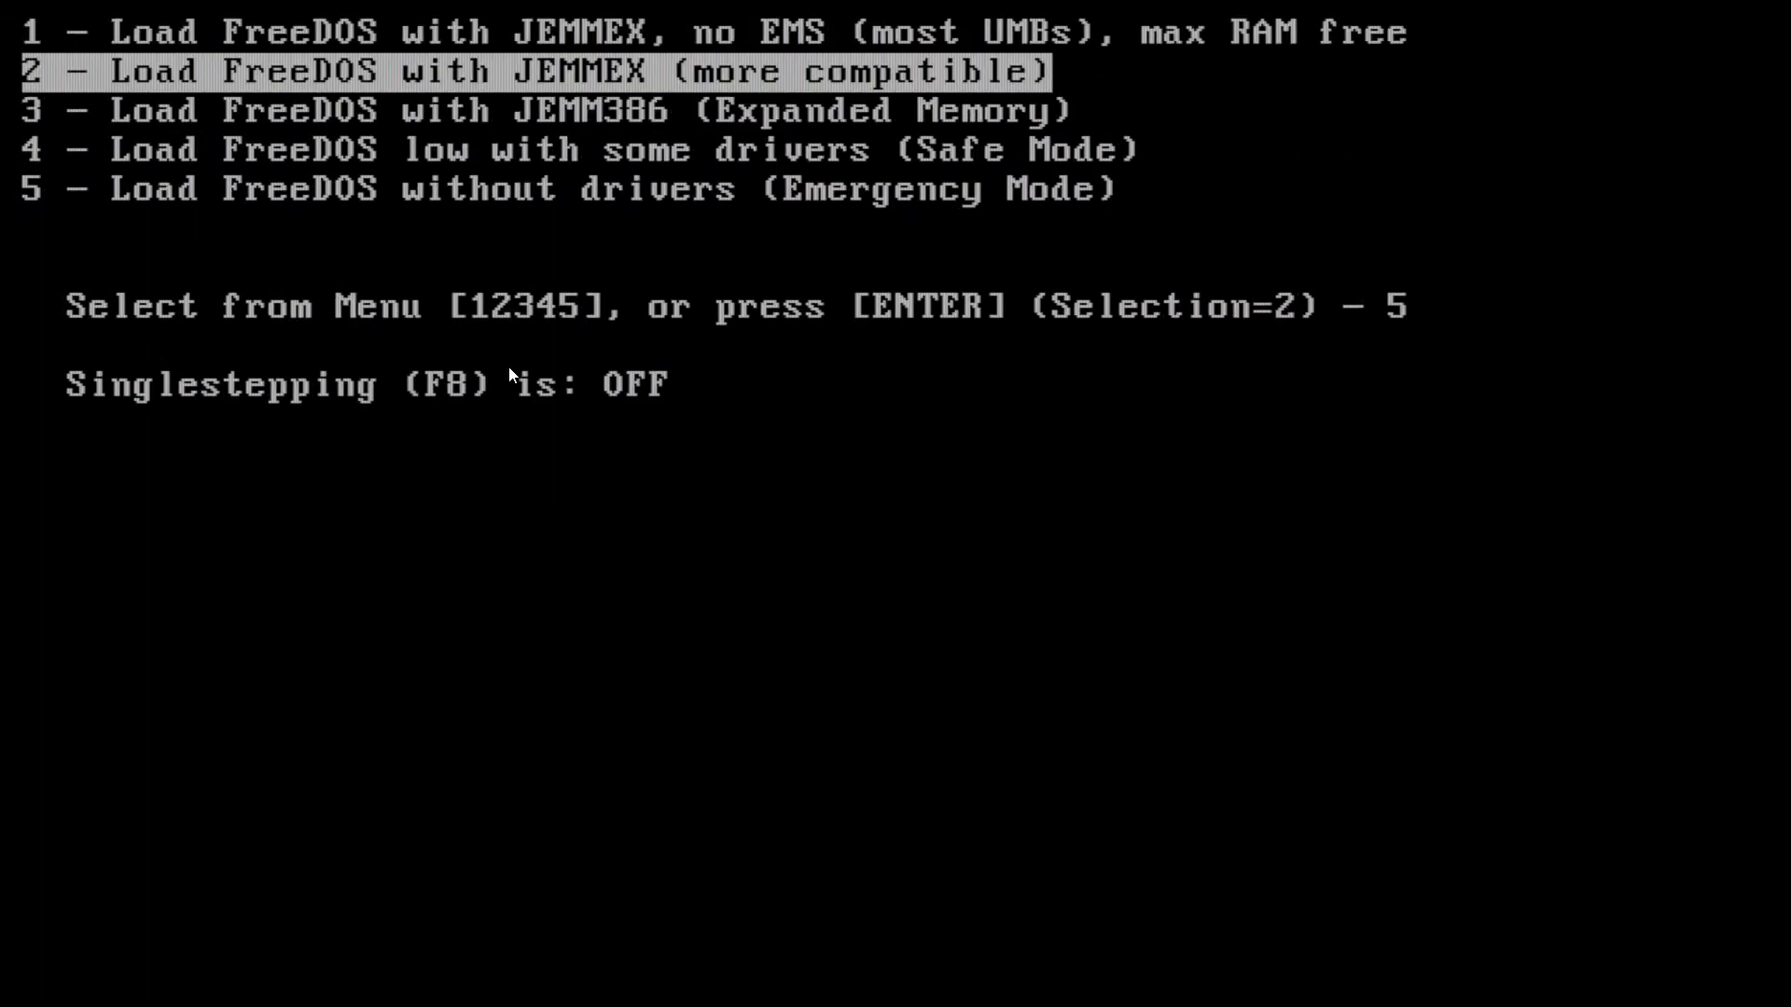
{"action": "key", "text": "Return"}
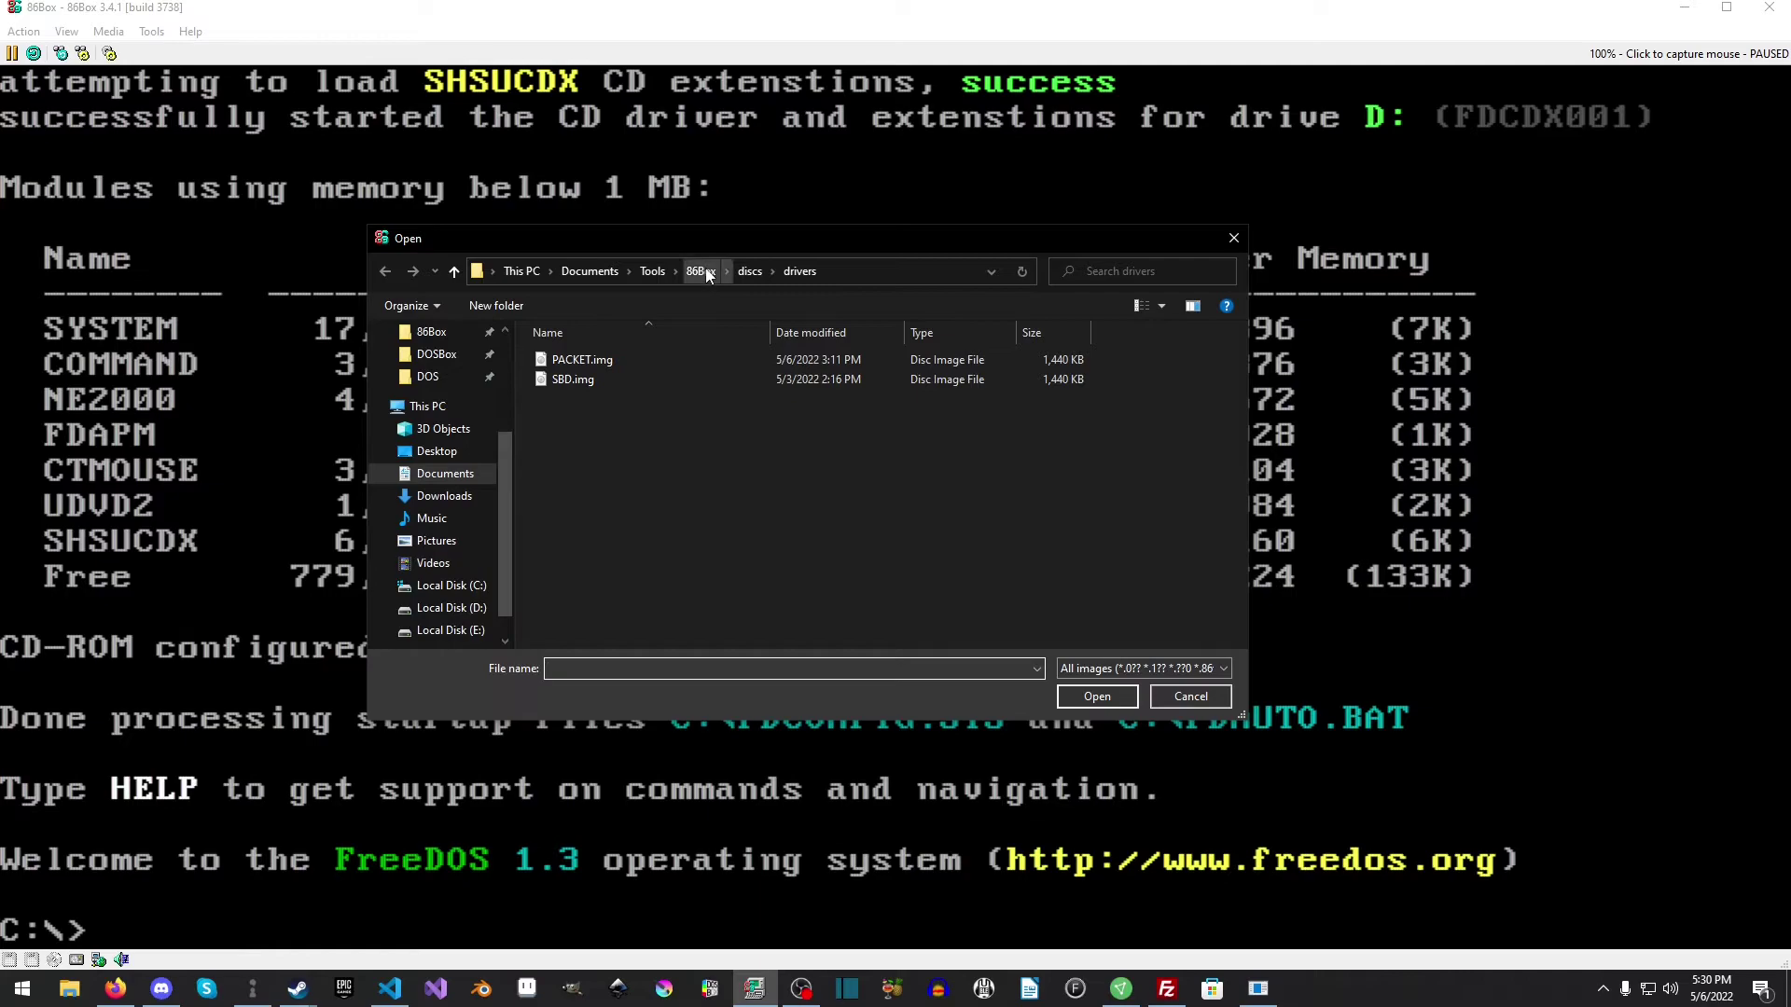
Step: Mount ARACHNE.IMG from the 86Box discs\PROGRAMS\Arachne folder as the floppy image
{"action": "left_click", "coordinate": [702, 272]}
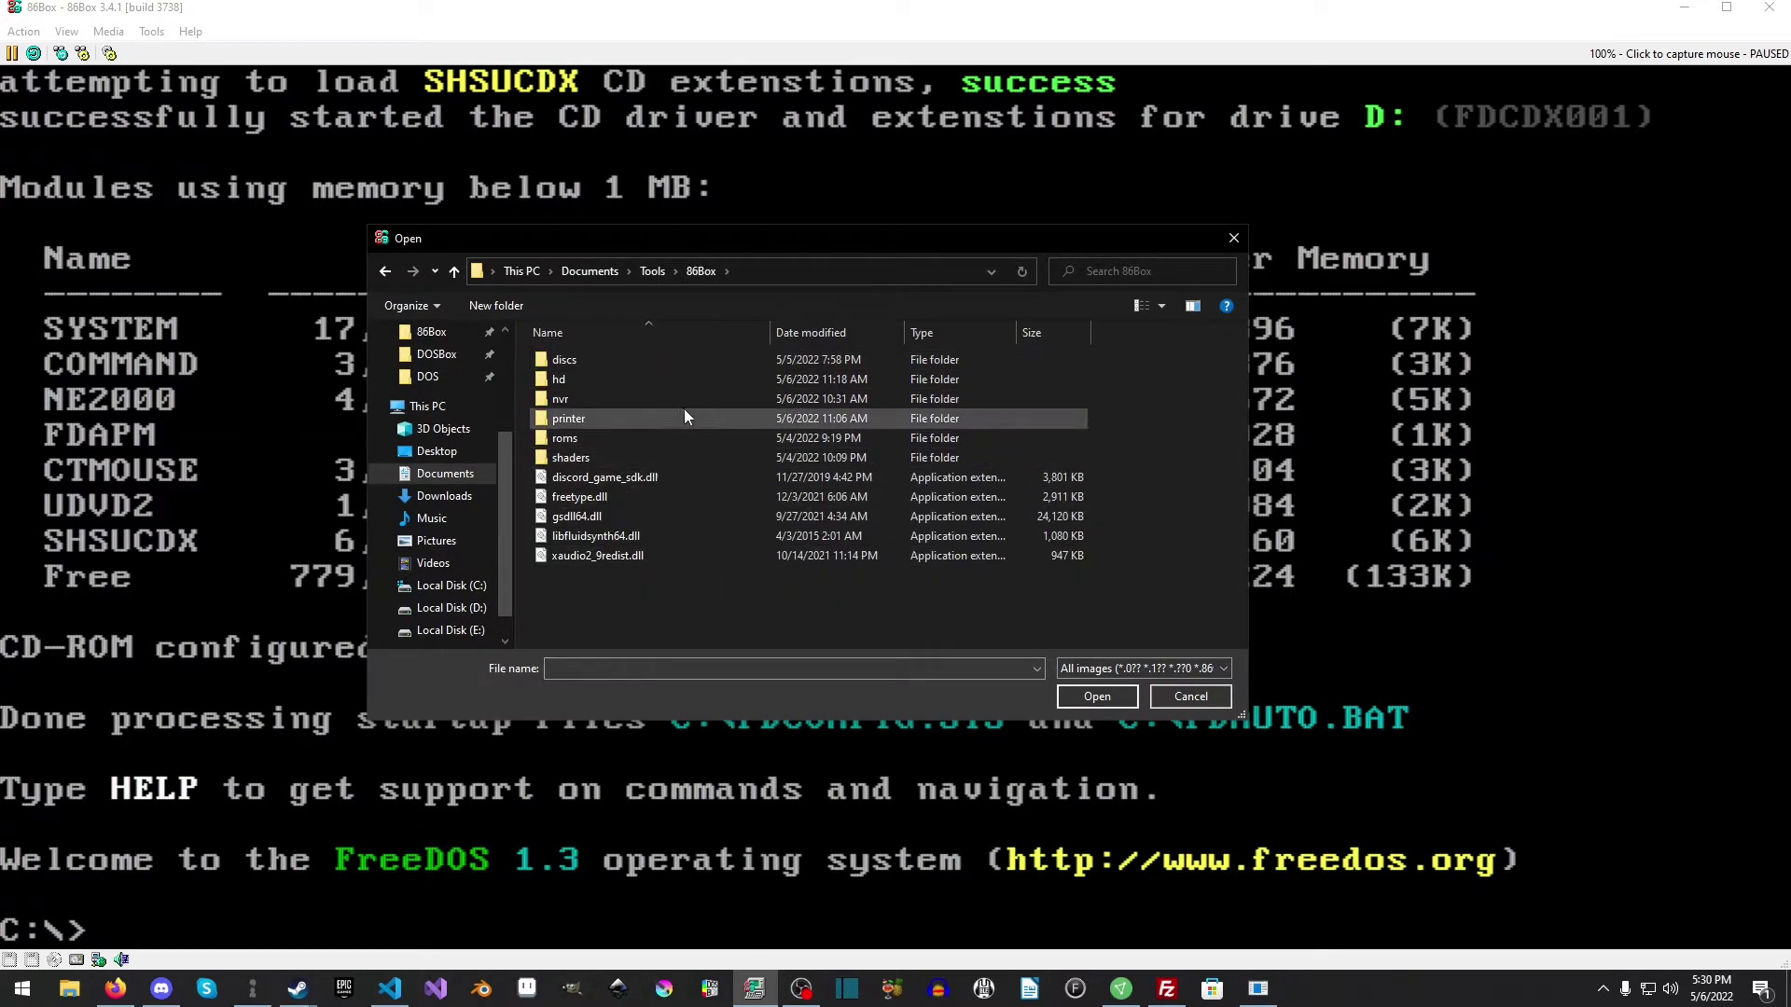
{"action": "double_click", "coordinate": [640, 369]}
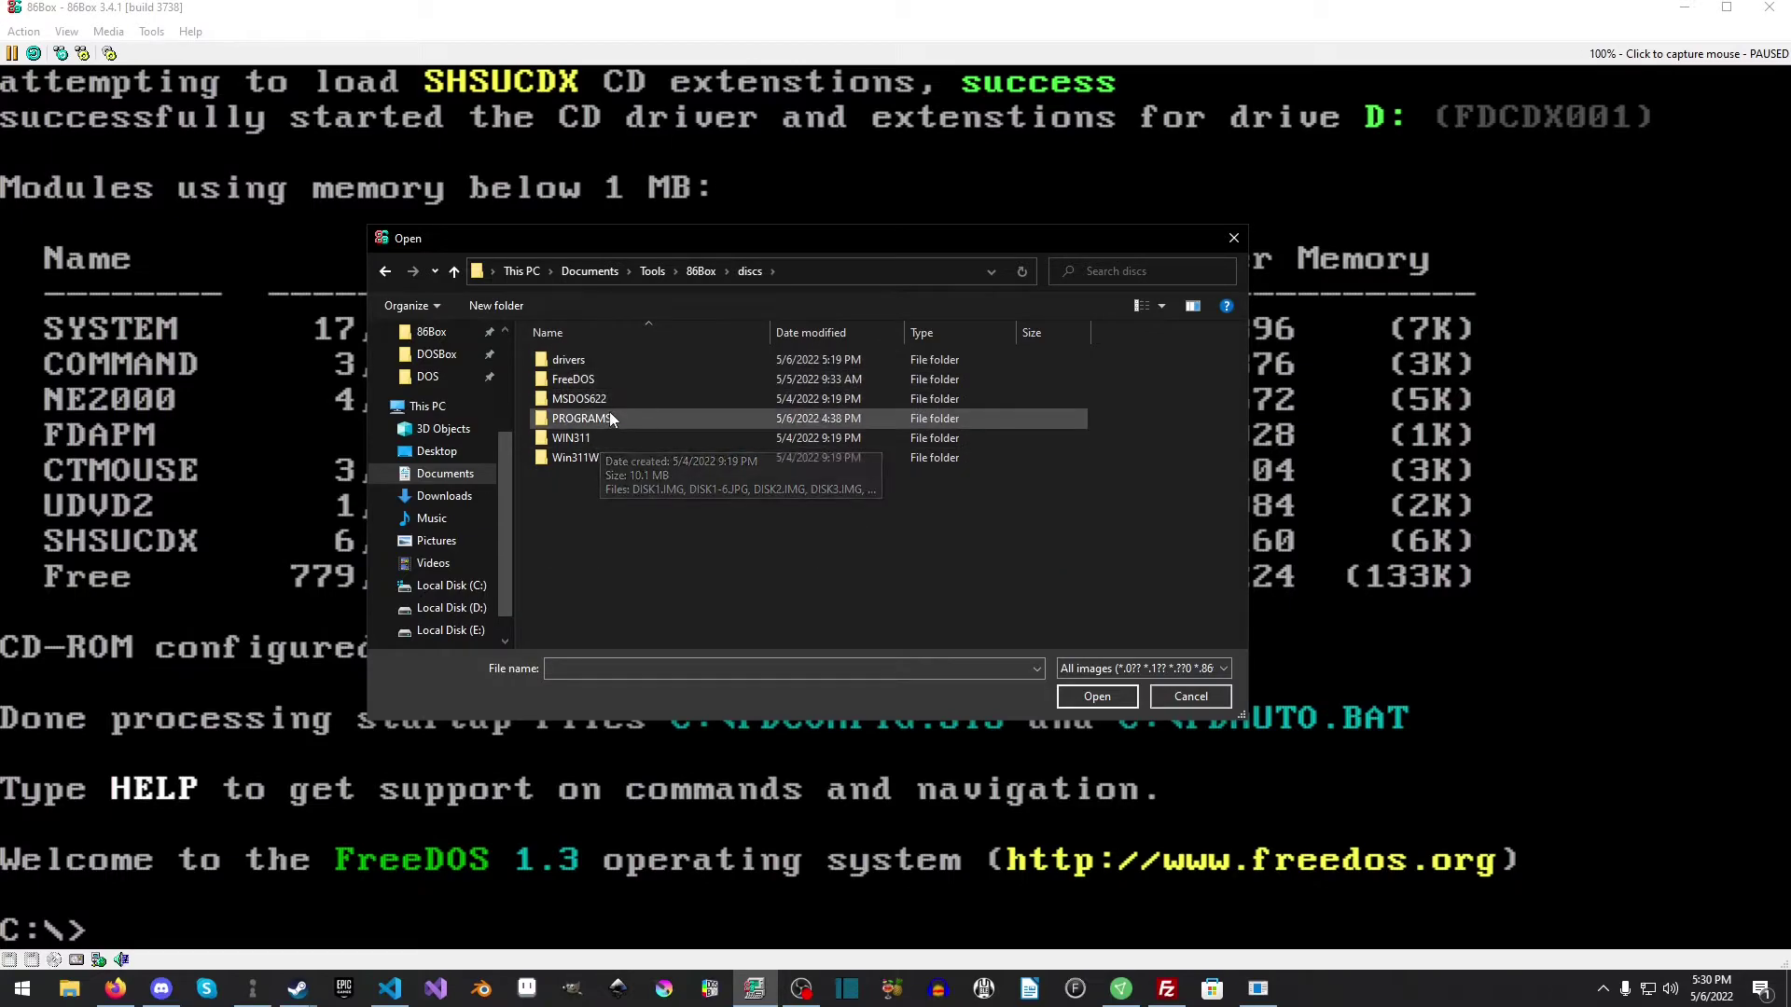
{"action": "double_click", "coordinate": [609, 412]}
{"action": "double_click", "coordinate": [573, 360]}
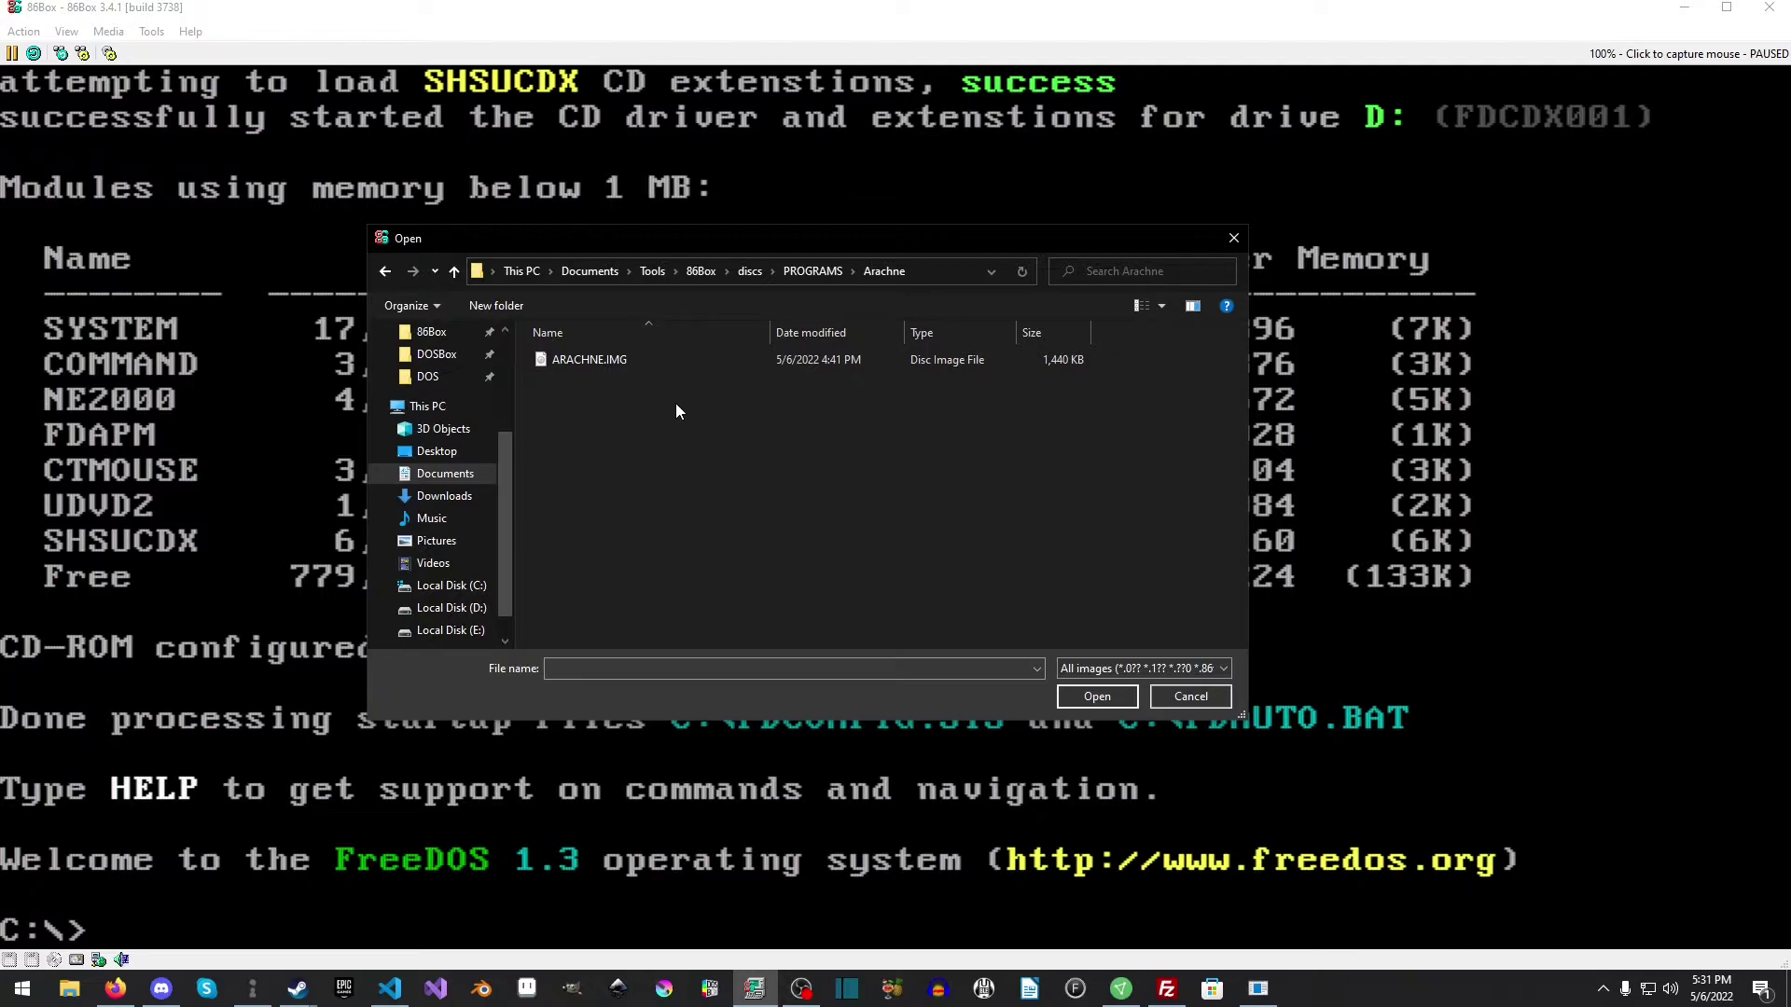
{"action": "double_click", "coordinate": [638, 364]}
Step: Switch to drive A: and read readme.txt through to the end, one page at a time
{"action": "type", "text": "A:"}
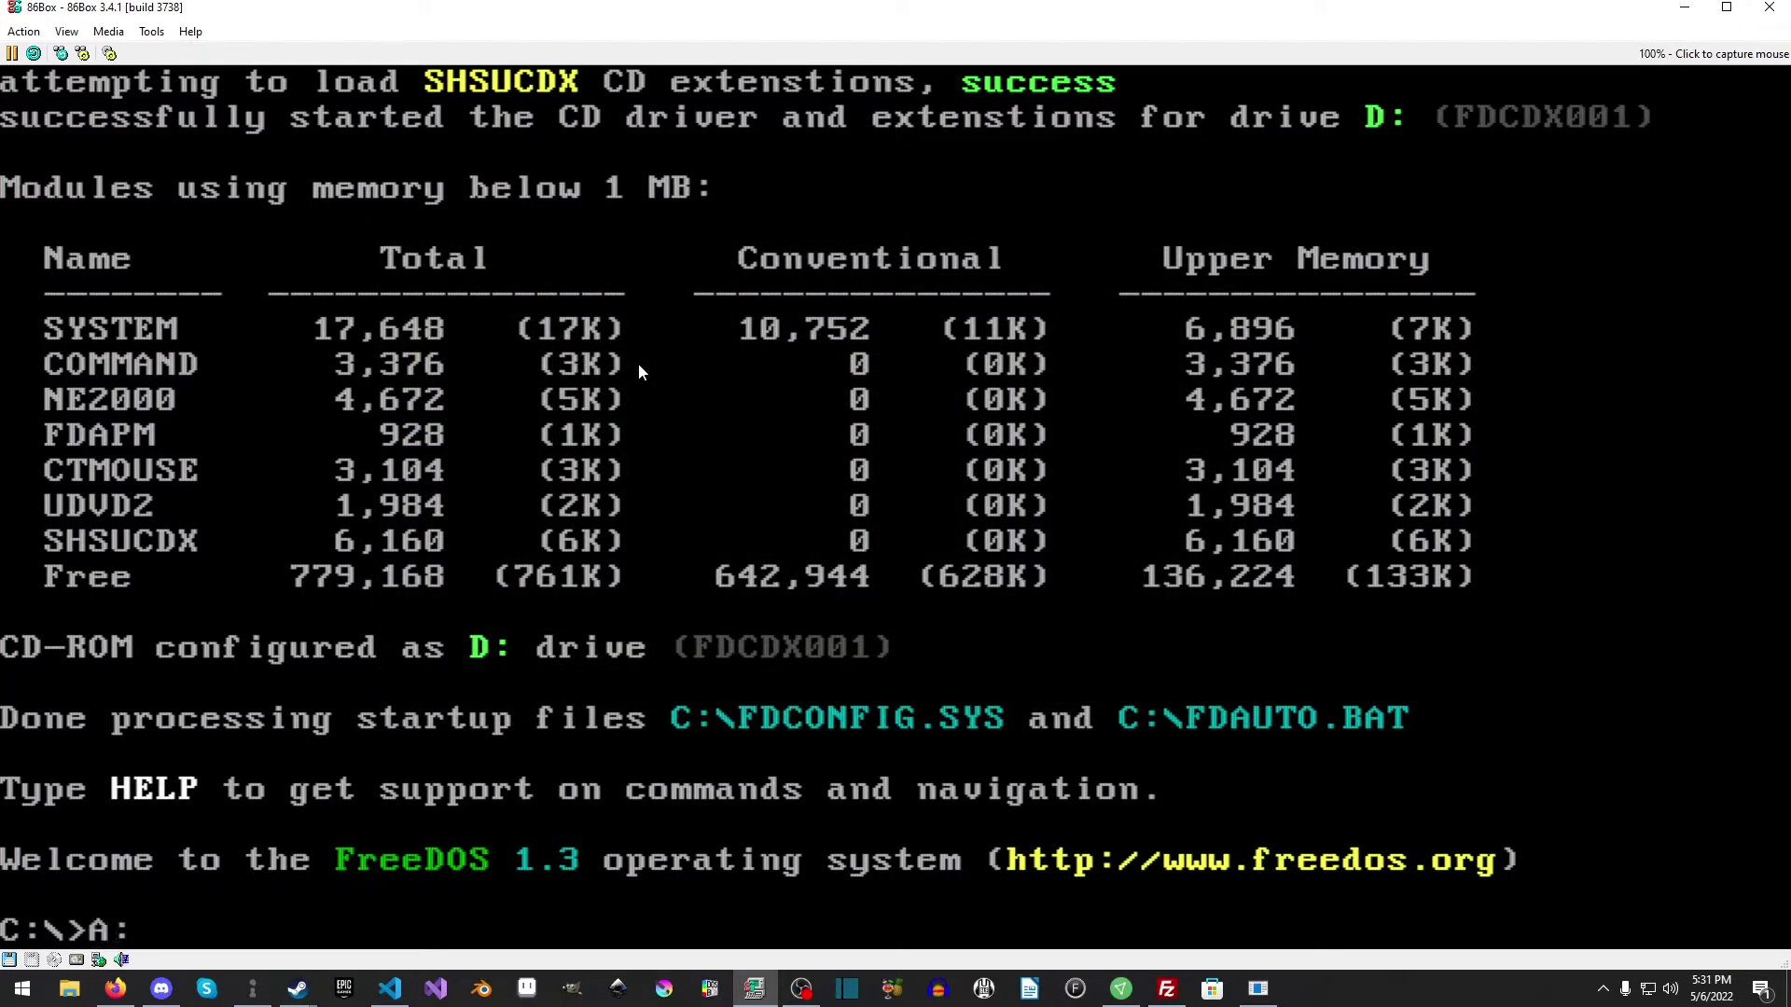
{"action": "key", "text": "Return"}
{"action": "type", "text": "more readme.txt"}
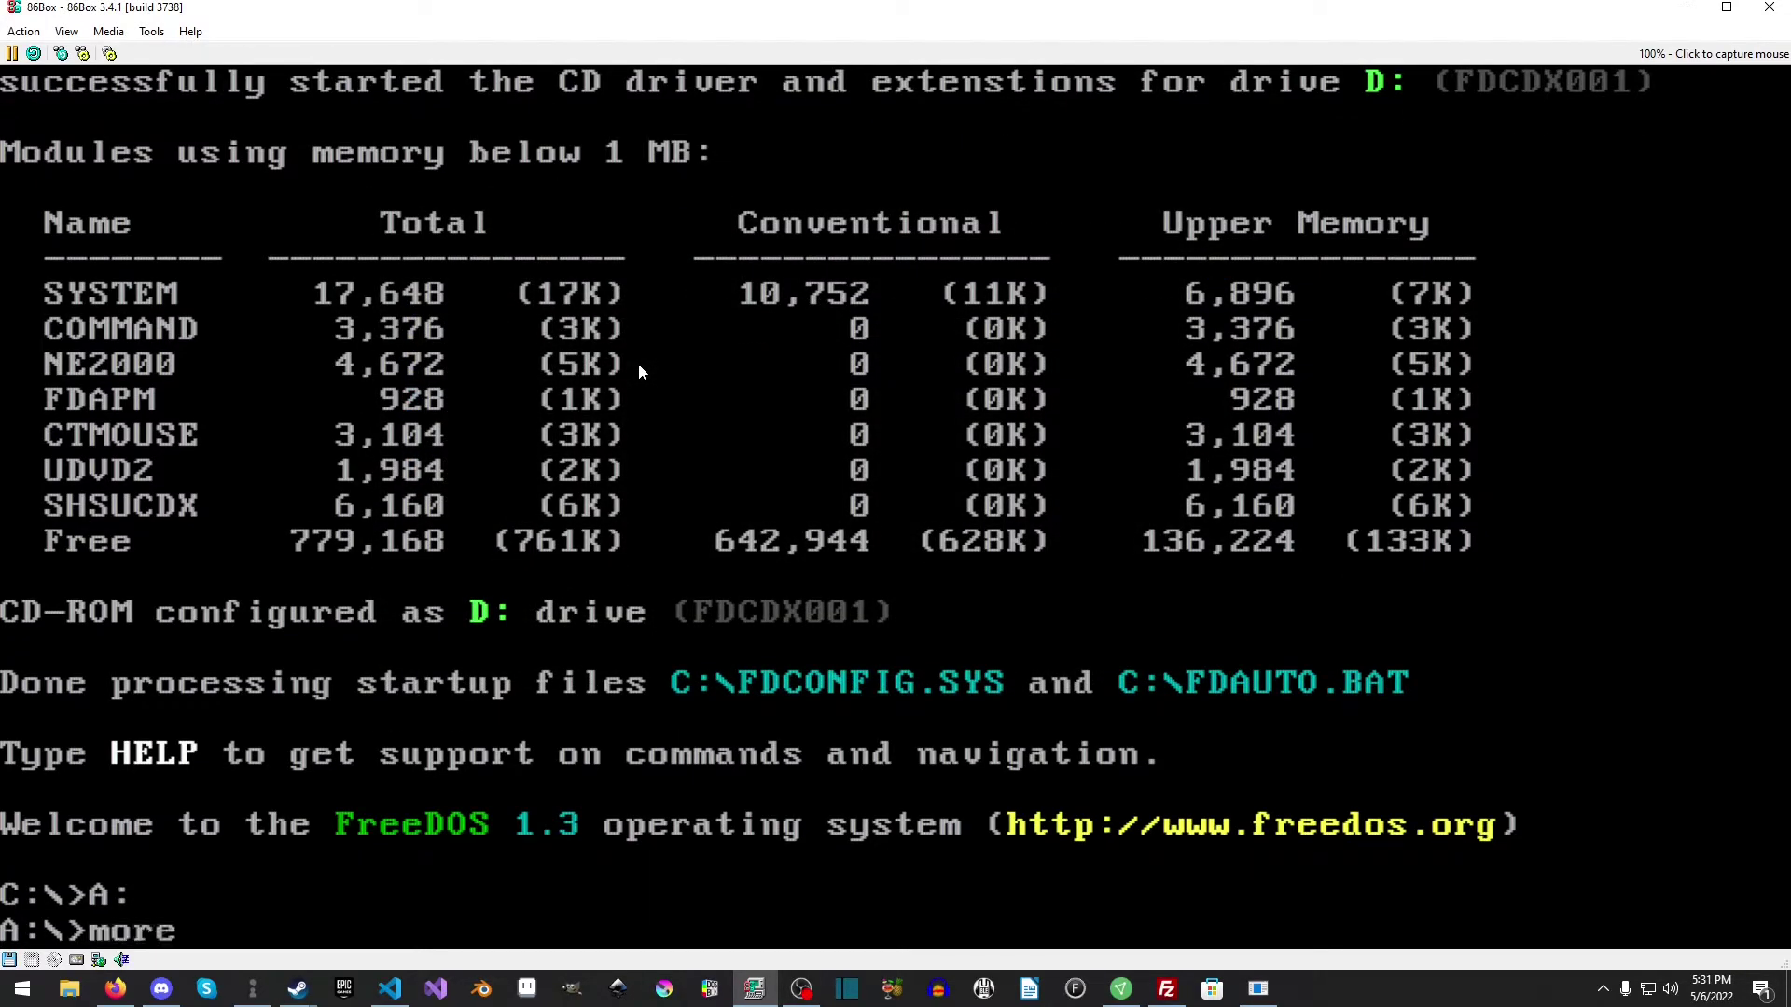
{"action": "key", "text": "Return"}
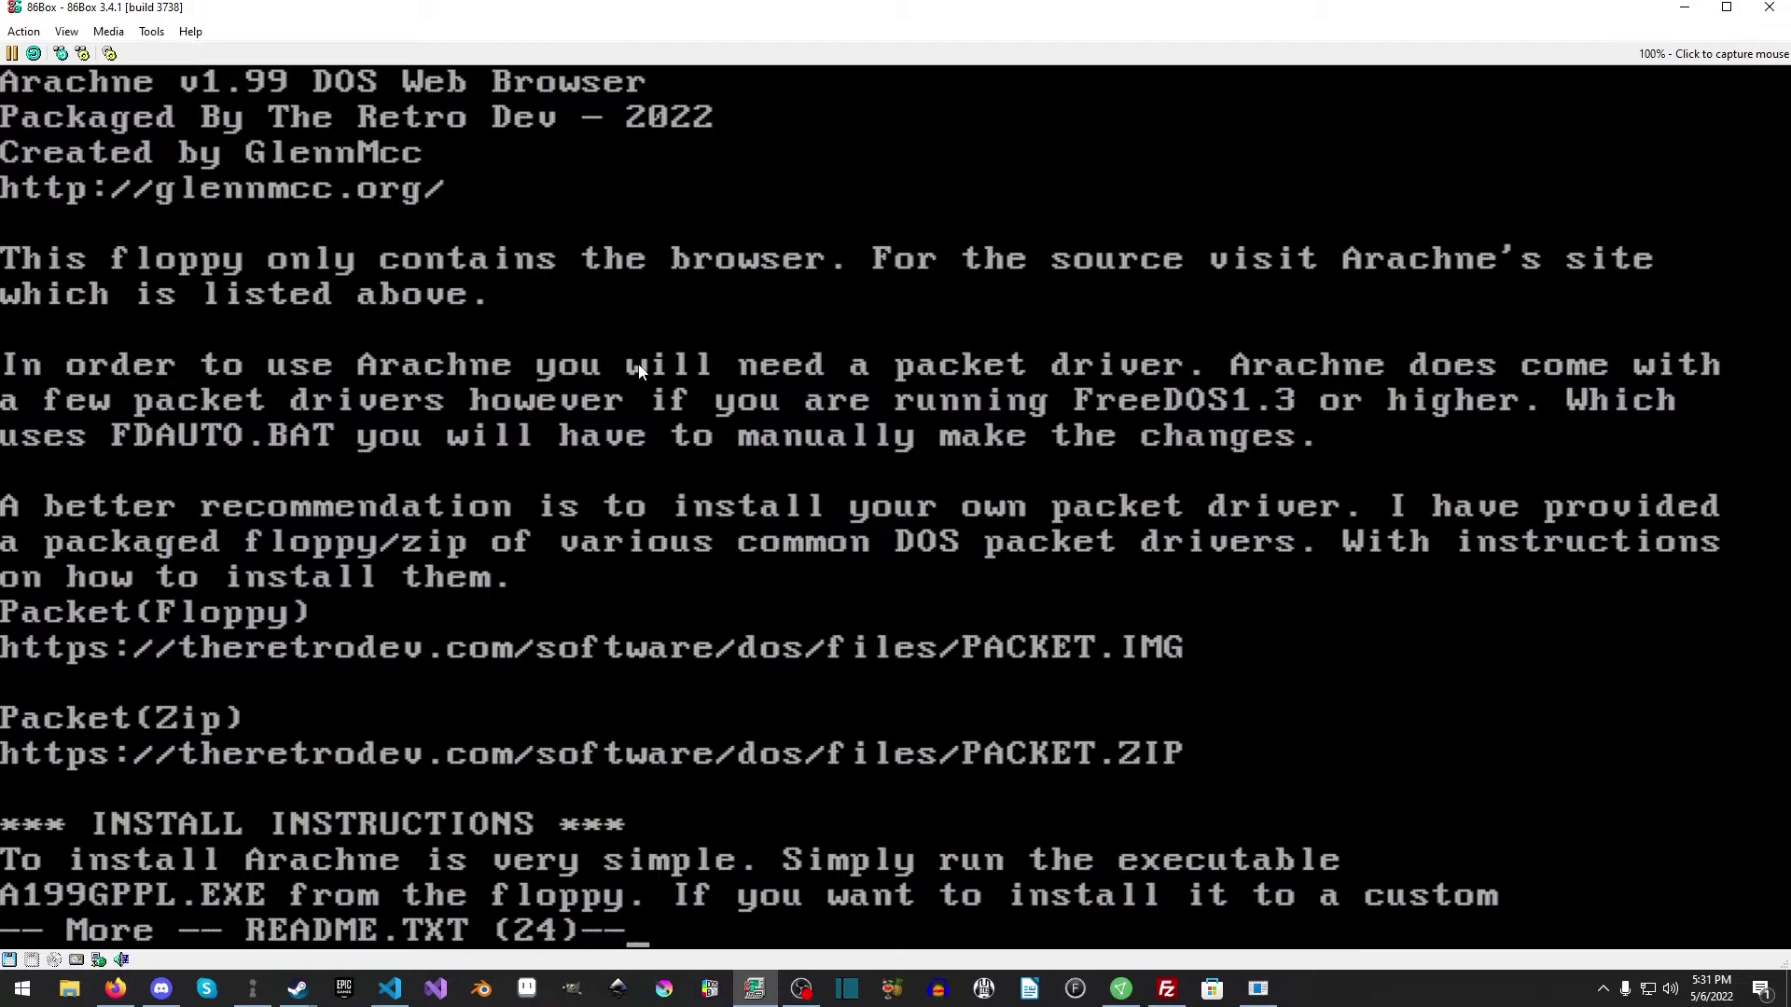
{"action": "key", "text": "space"}
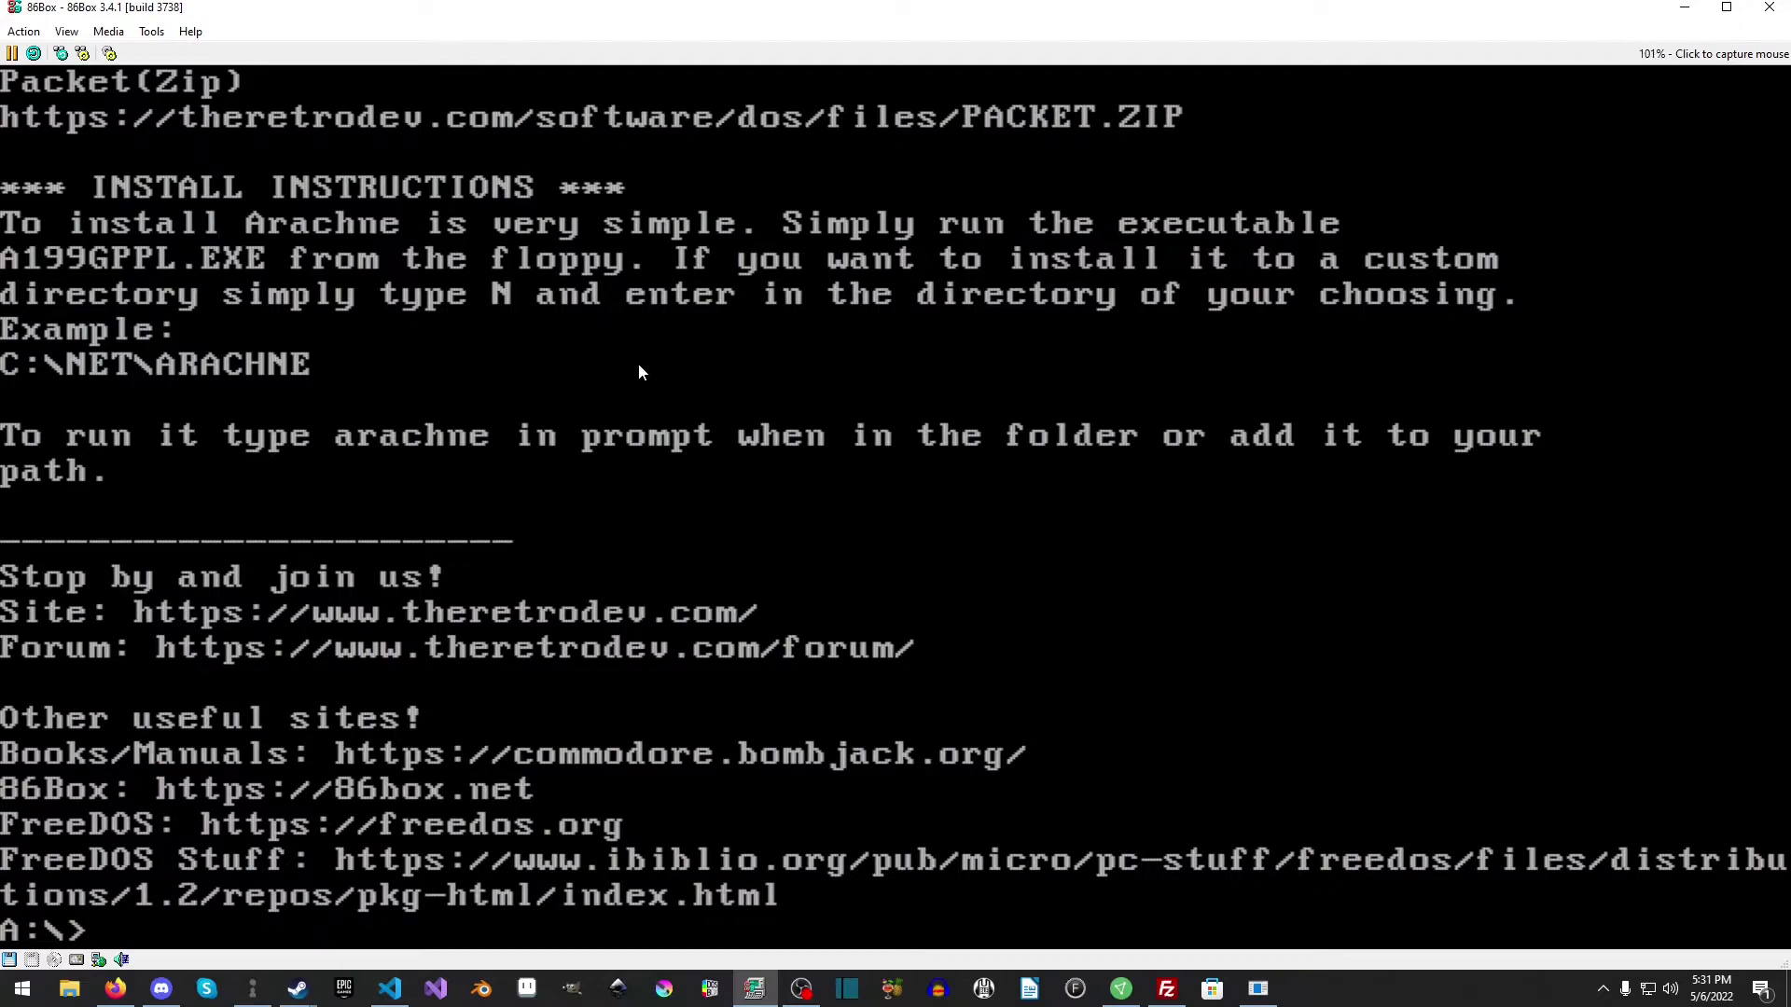
Step: List the floppy's files and run the installer a199gpl.exe
{"action": "type", "text": "dir"}
{"action": "key", "text": "Return"}
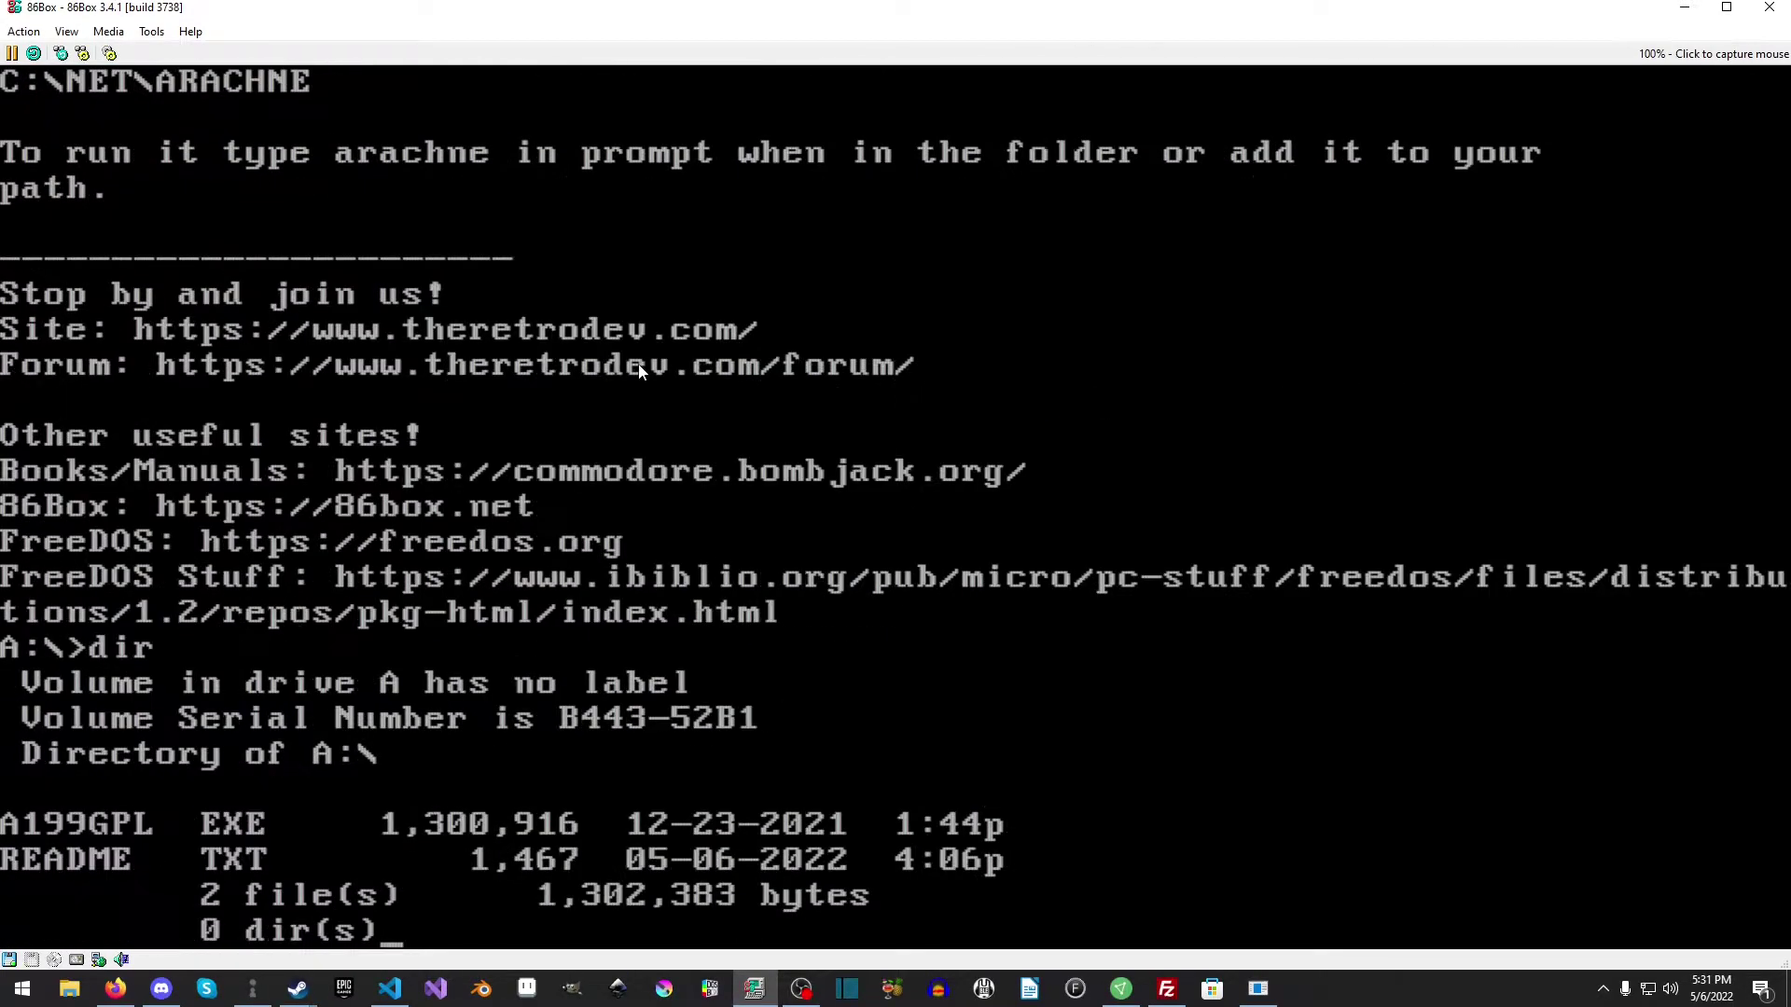
{"action": "type", "text": "a199gp"}
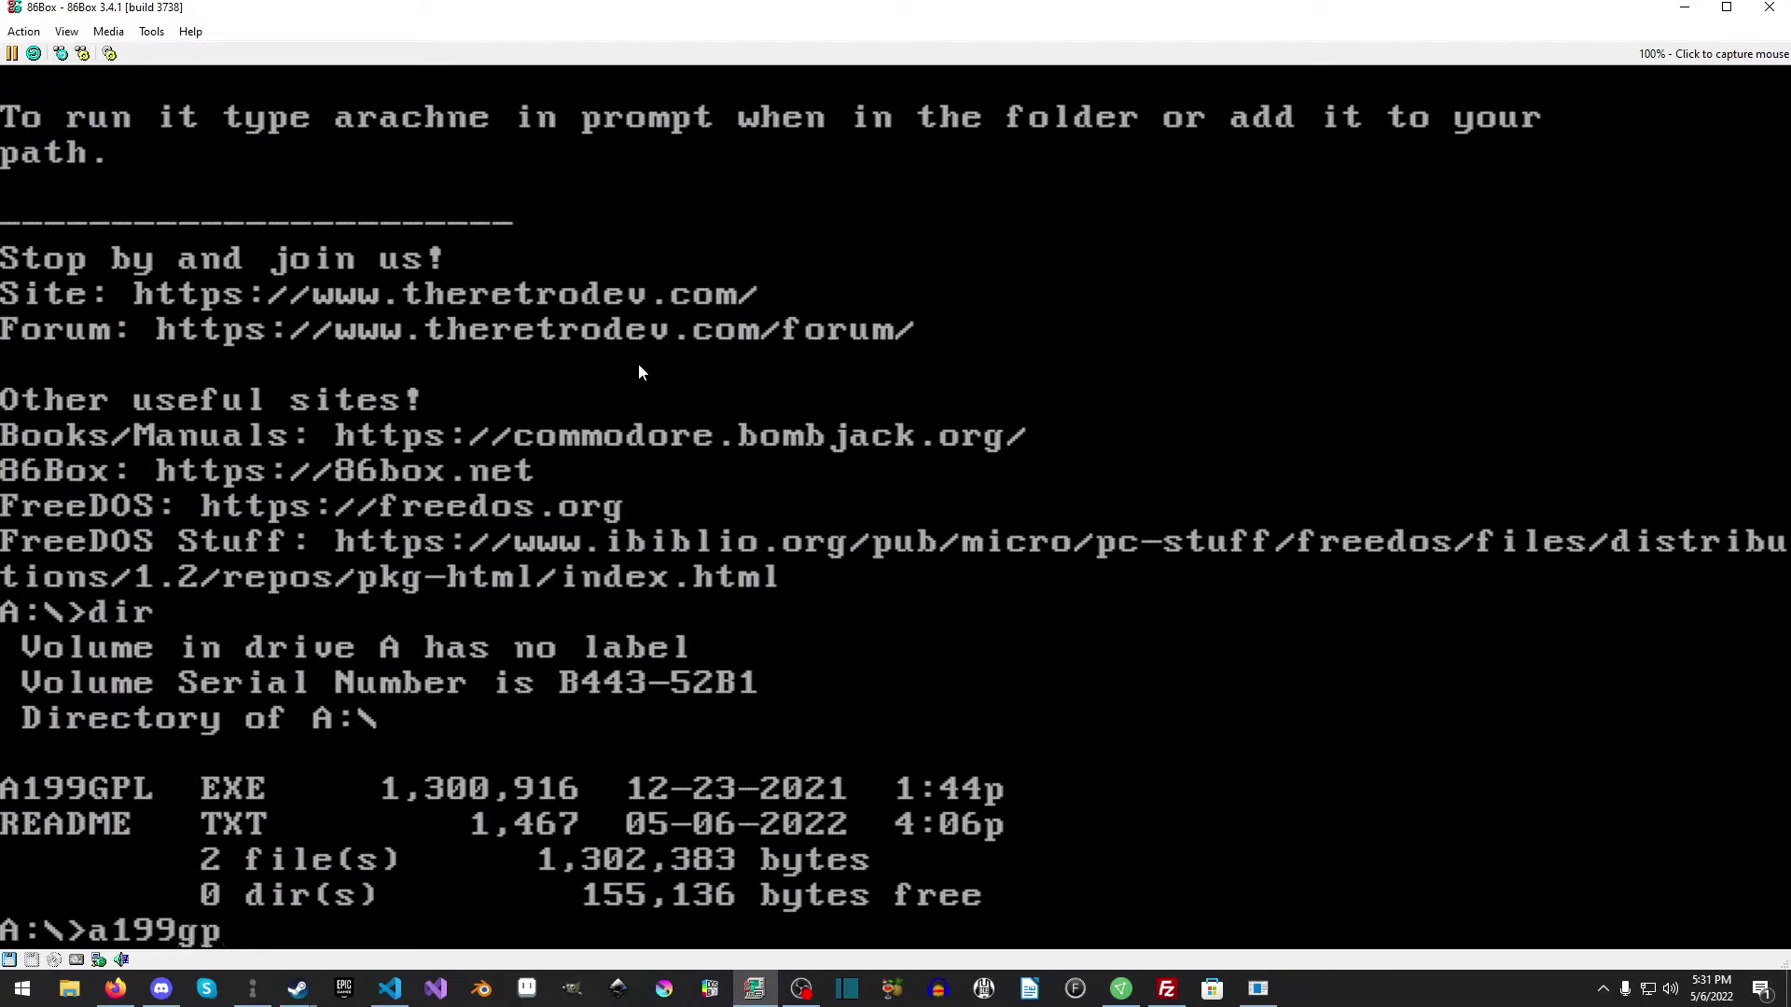
{"action": "type", "text": "l.exe"}
{"action": "key", "text": "Return"}
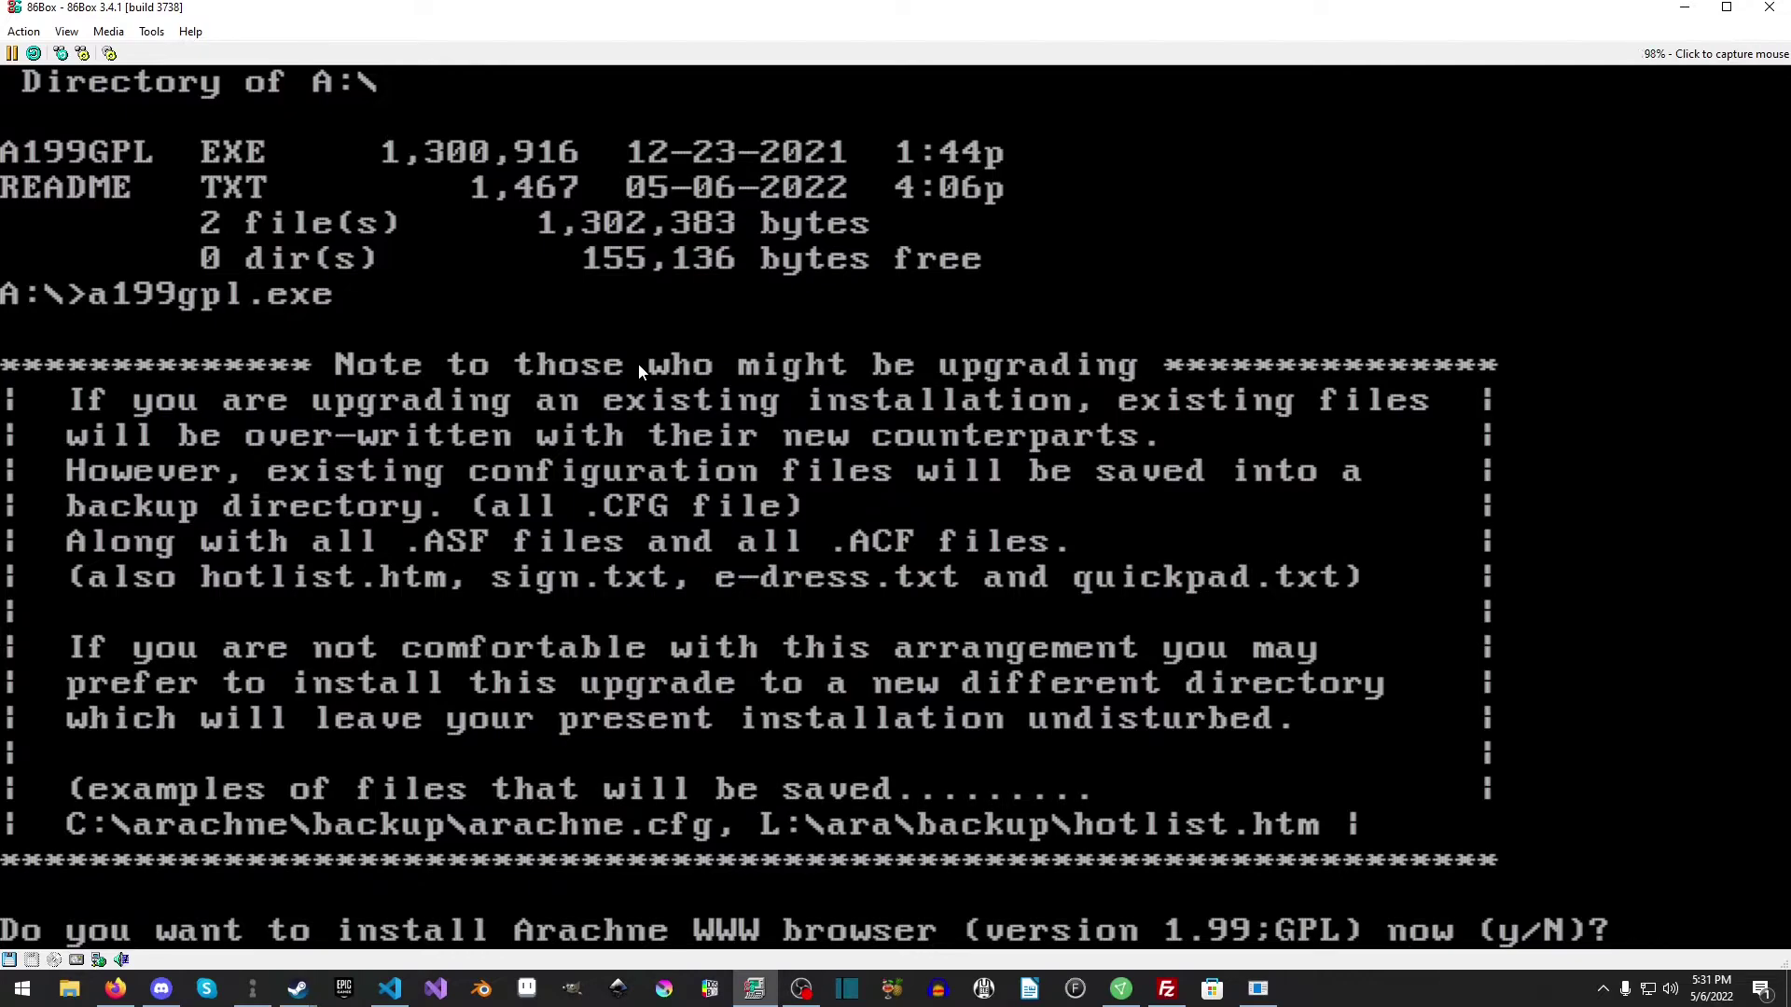
Step: Agree to install Arachne 1.99, decline the default directory and install it into C:\NET\ARACHNE
{"action": "key", "text": "y"}
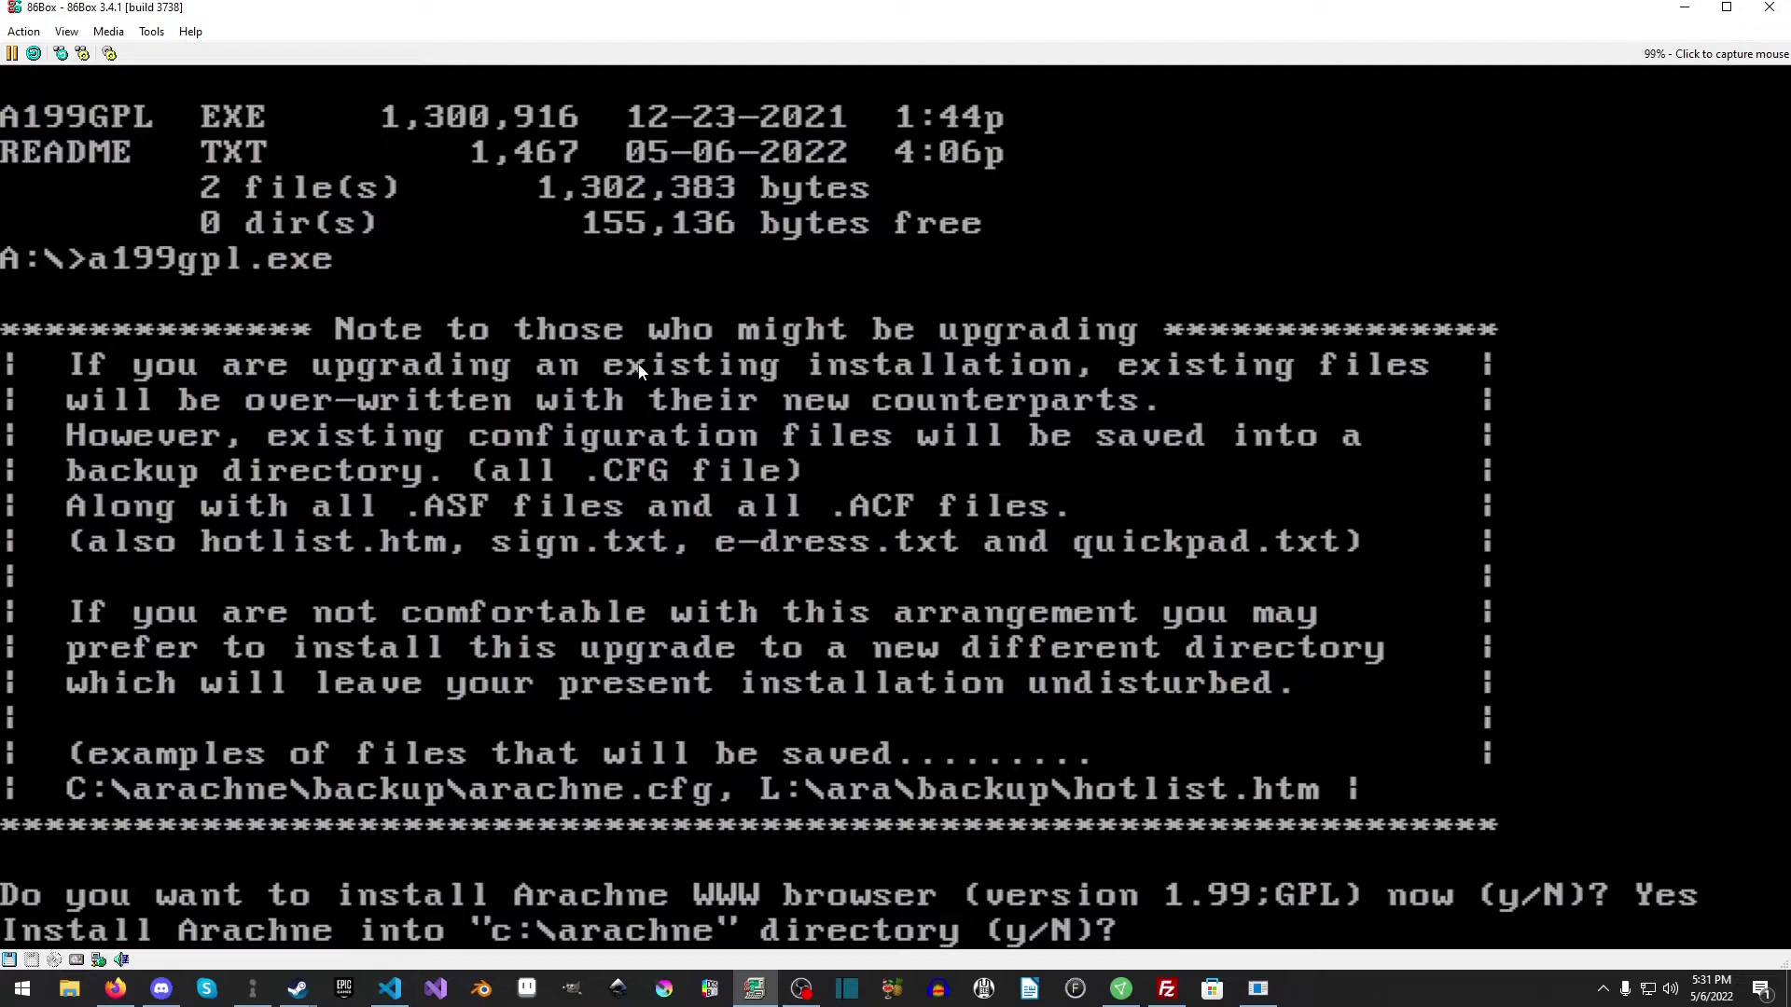
{"action": "key", "text": "n"}
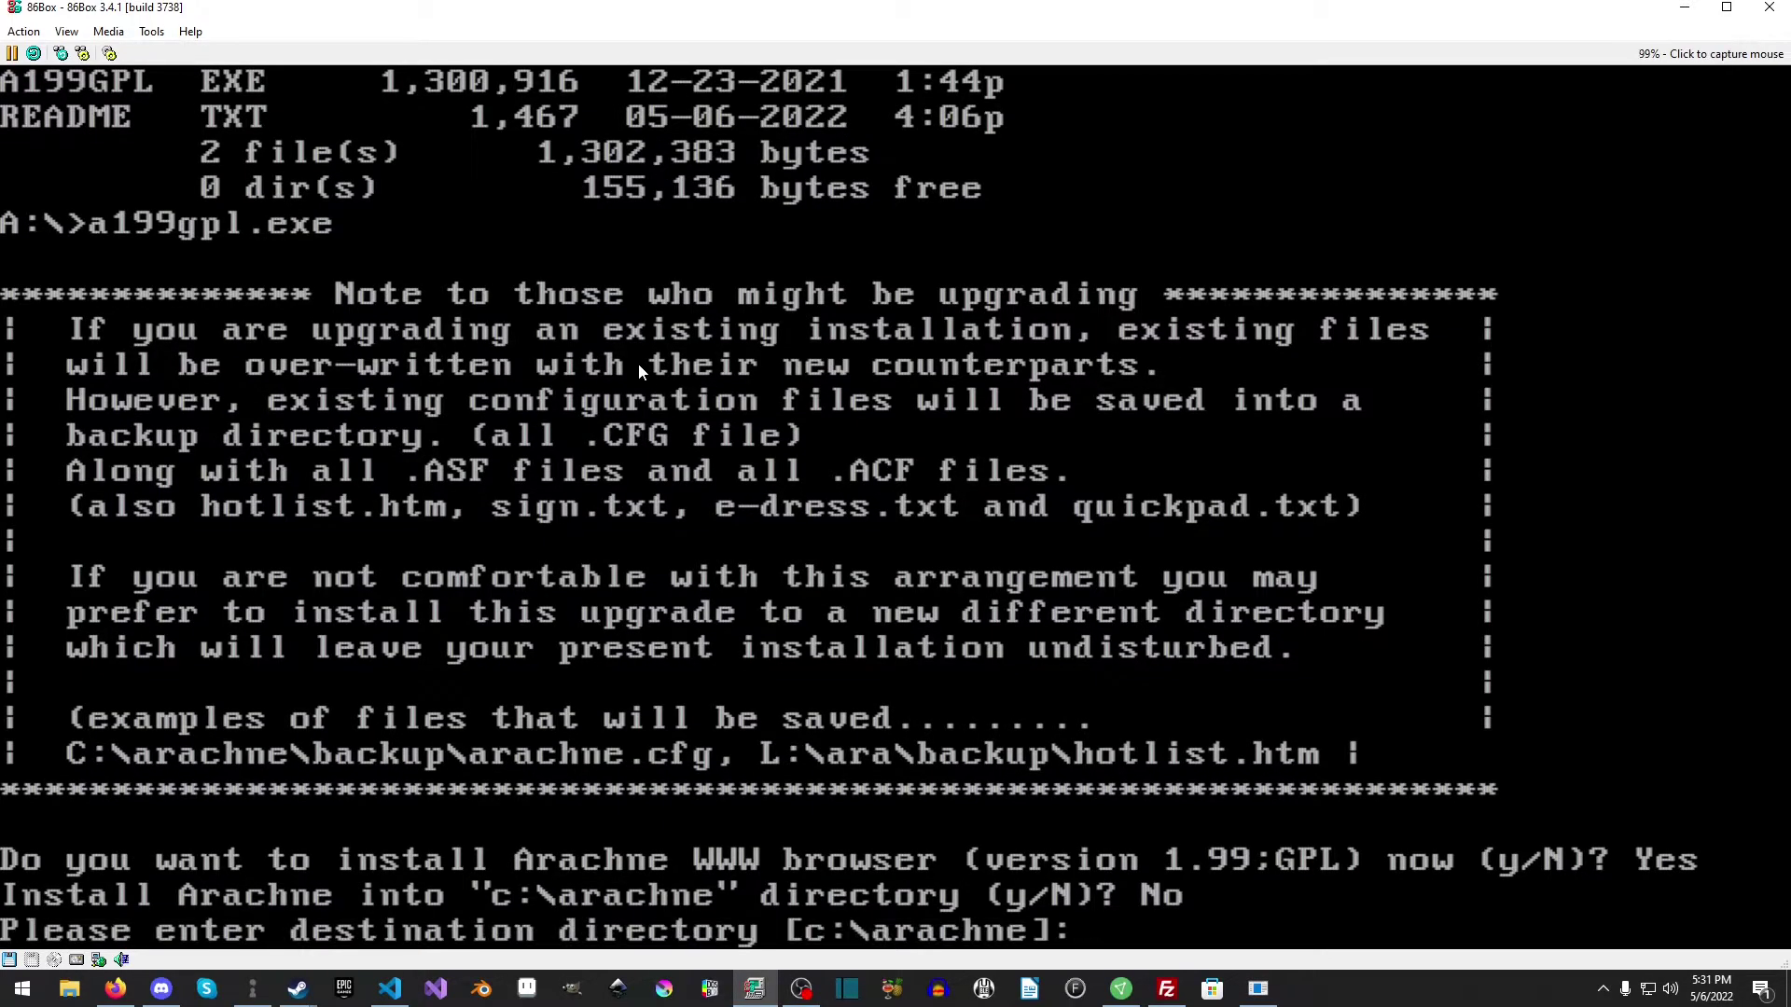
{"action": "type", "text": "C:\\Net"}
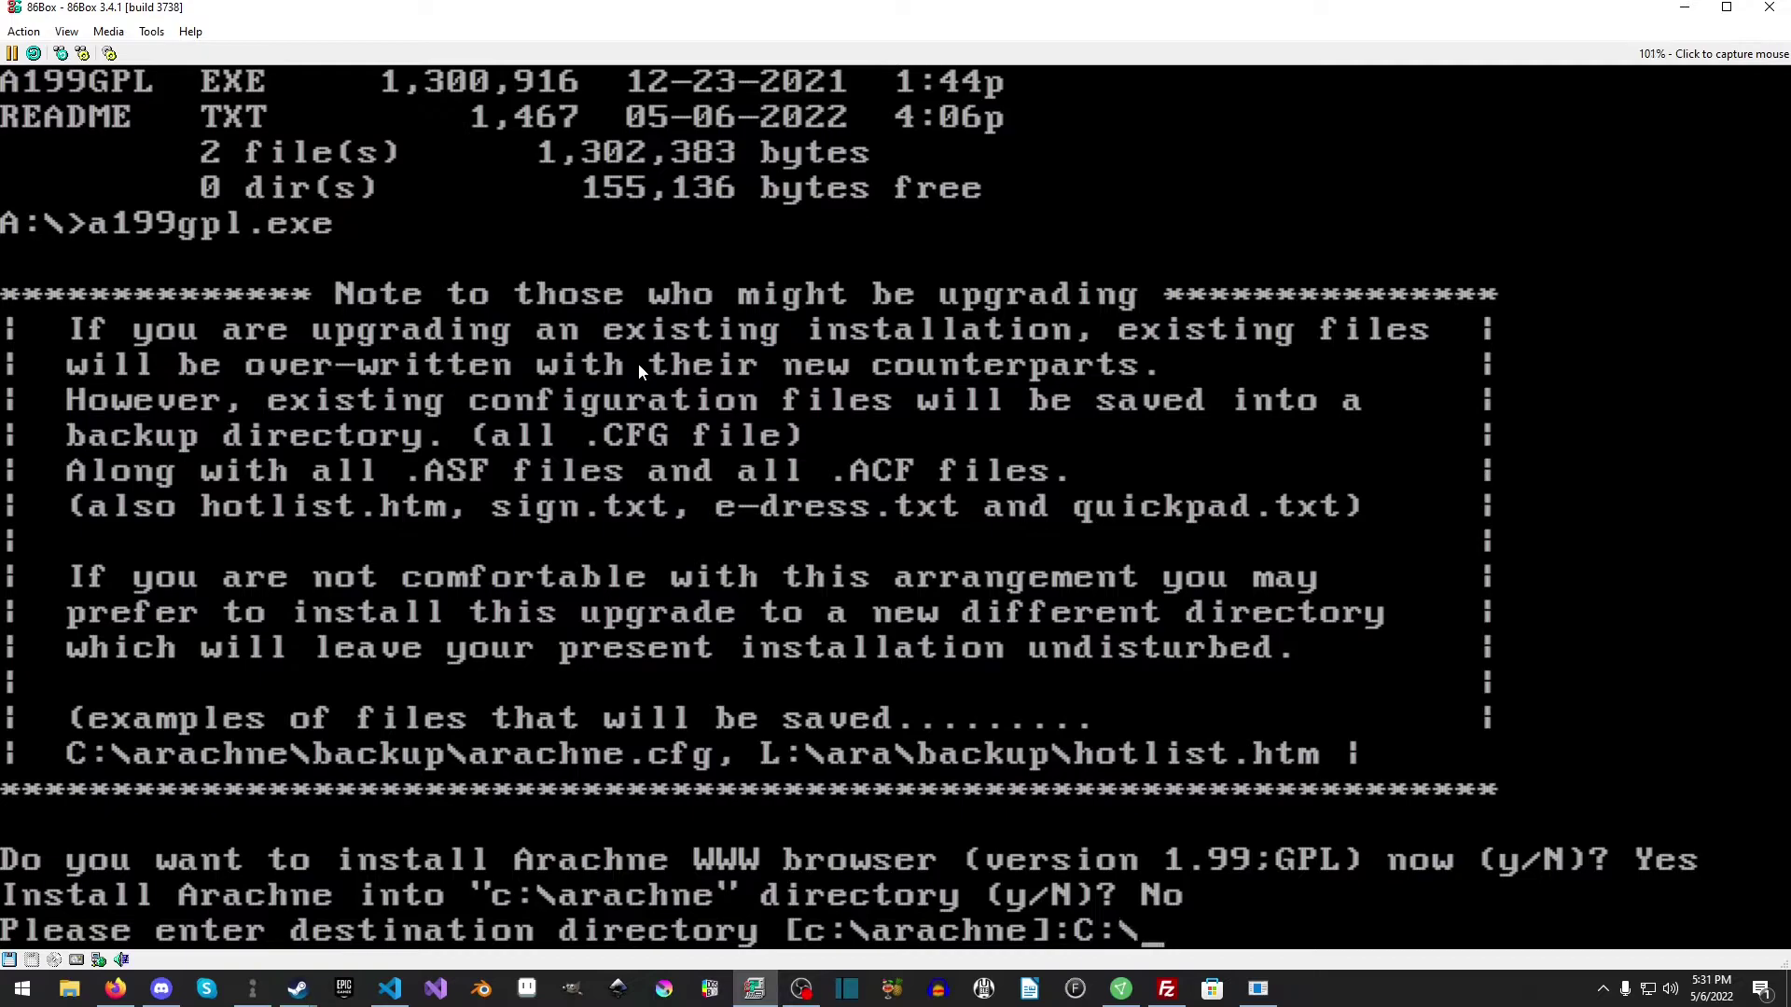
{"action": "key", "text": "BackSpace"}
{"action": "key", "text": "BackSpace"}
{"action": "type", "text": "ET\\ARACHNE"}
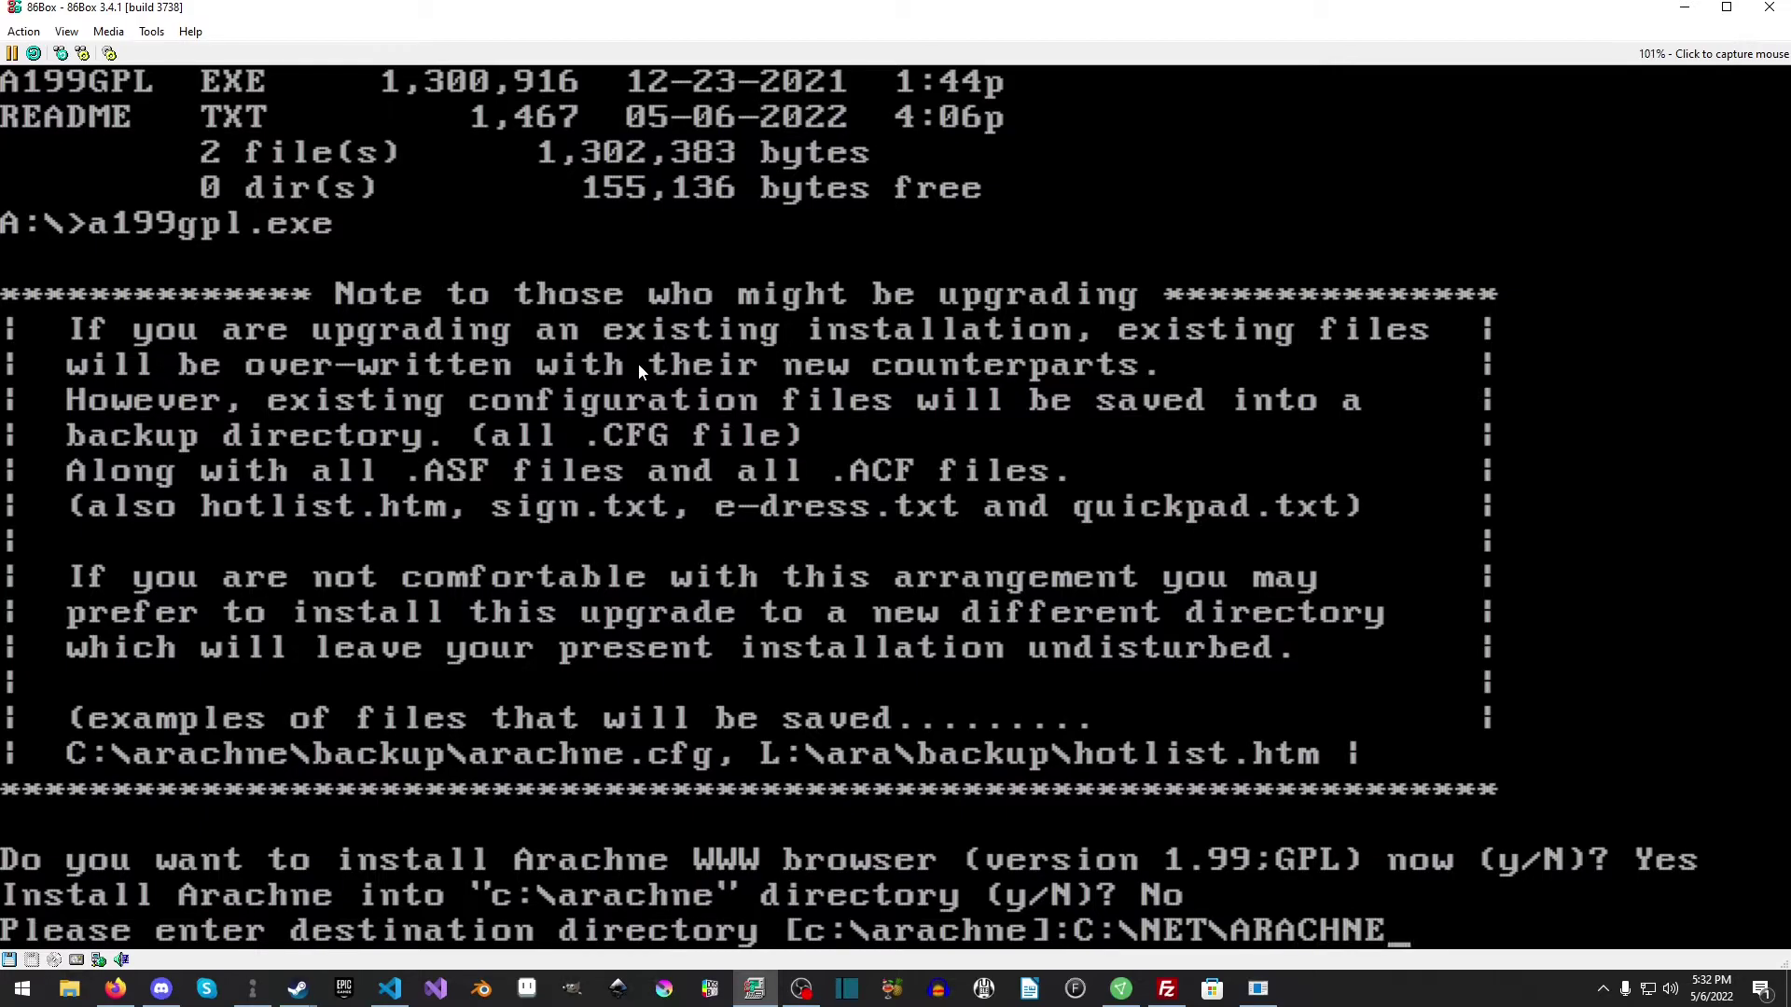
{"action": "key", "text": "Return"}
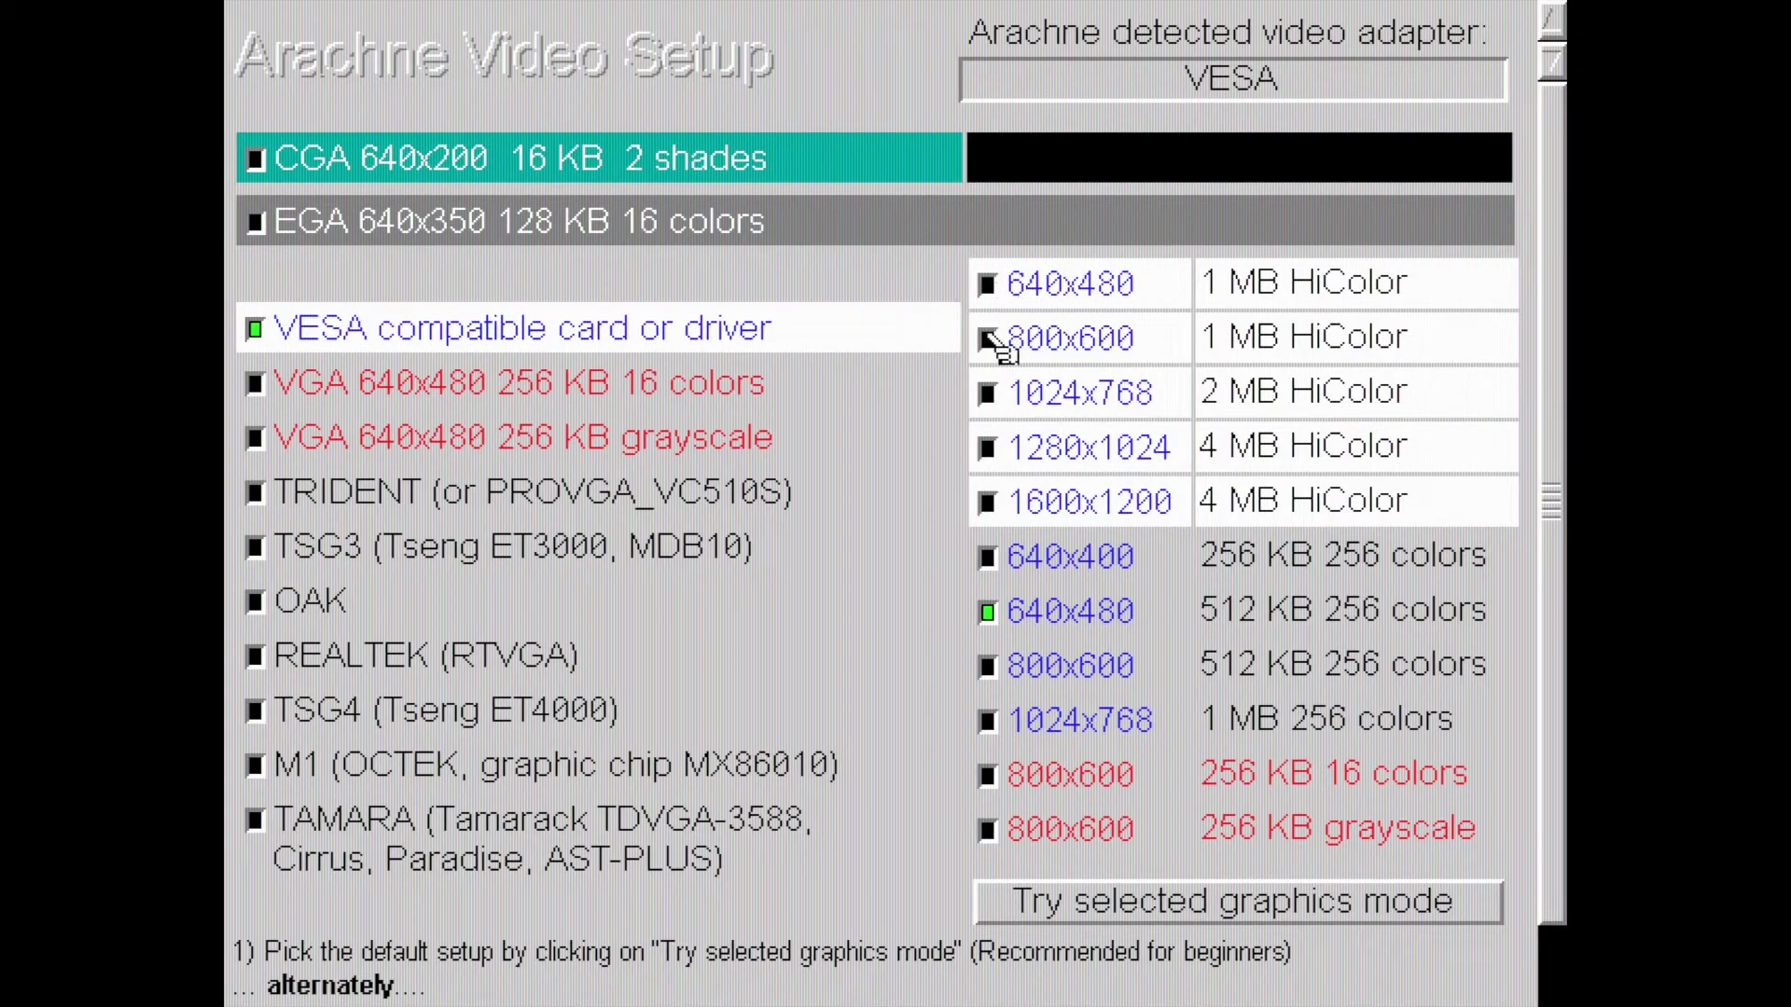
Step: Choose the VESA 800x600 1 MB HiColor video mode and accept the 486 class computer profile
{"action": "left_click", "coordinate": [991, 339]}
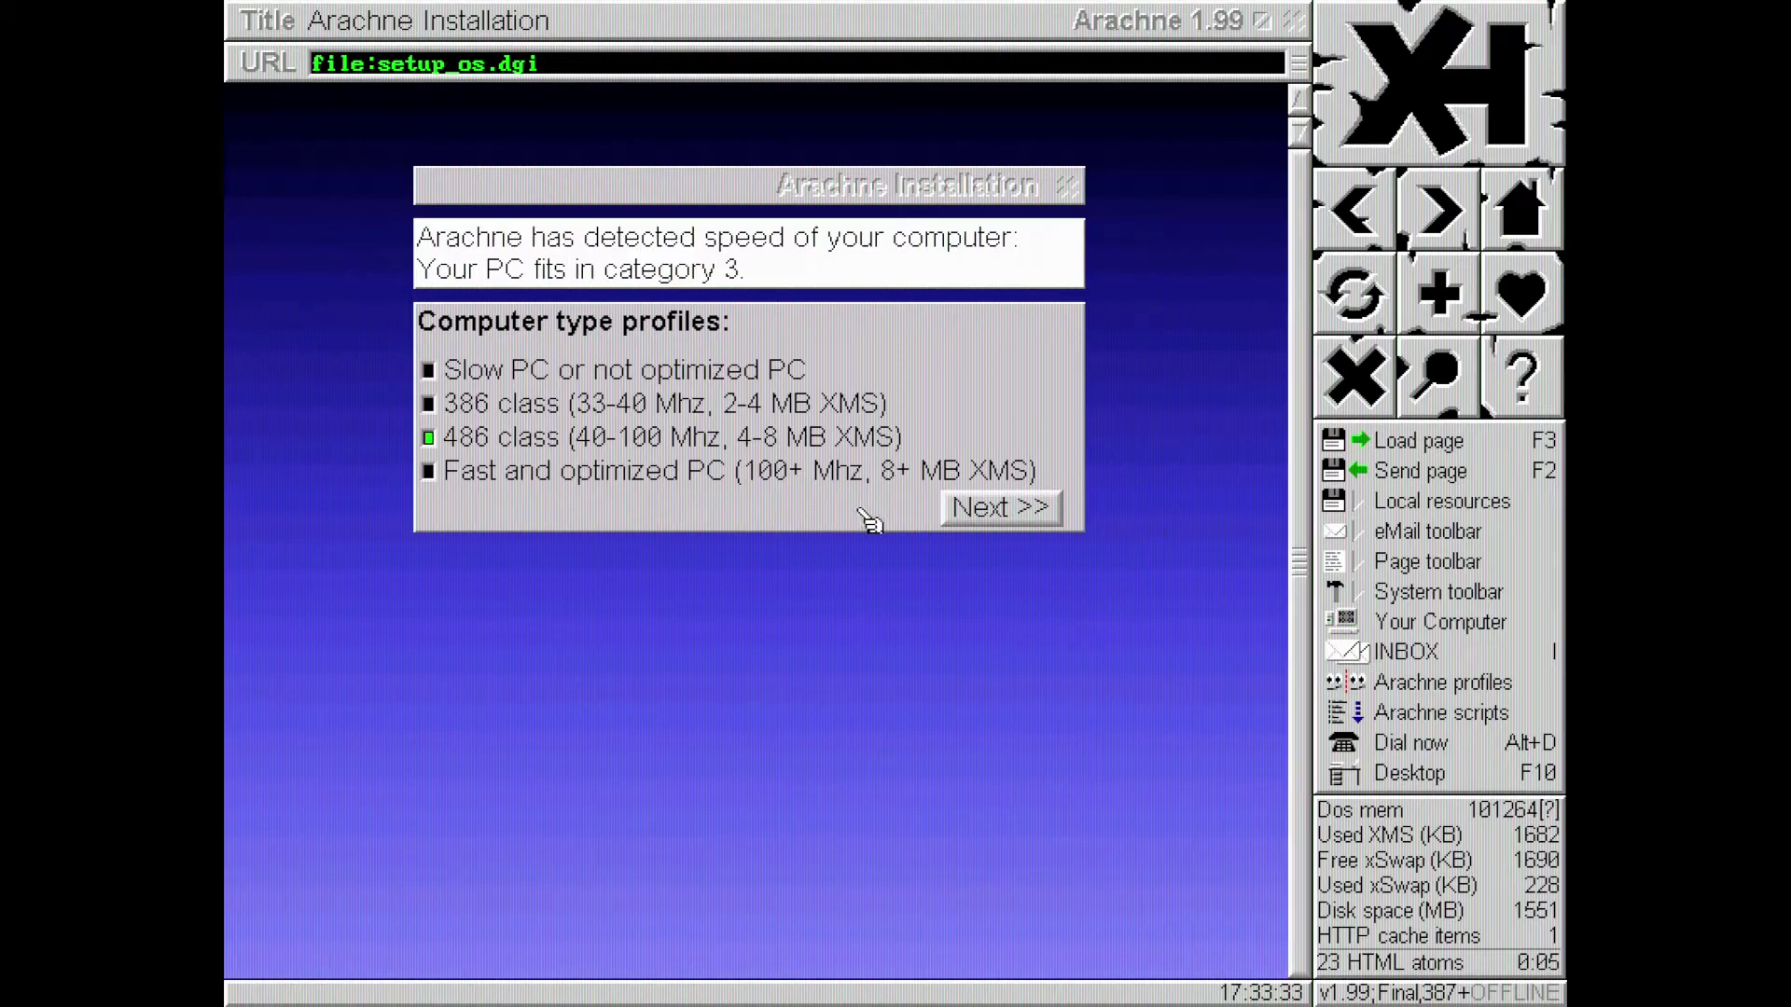
{"action": "left_click", "coordinate": [974, 518]}
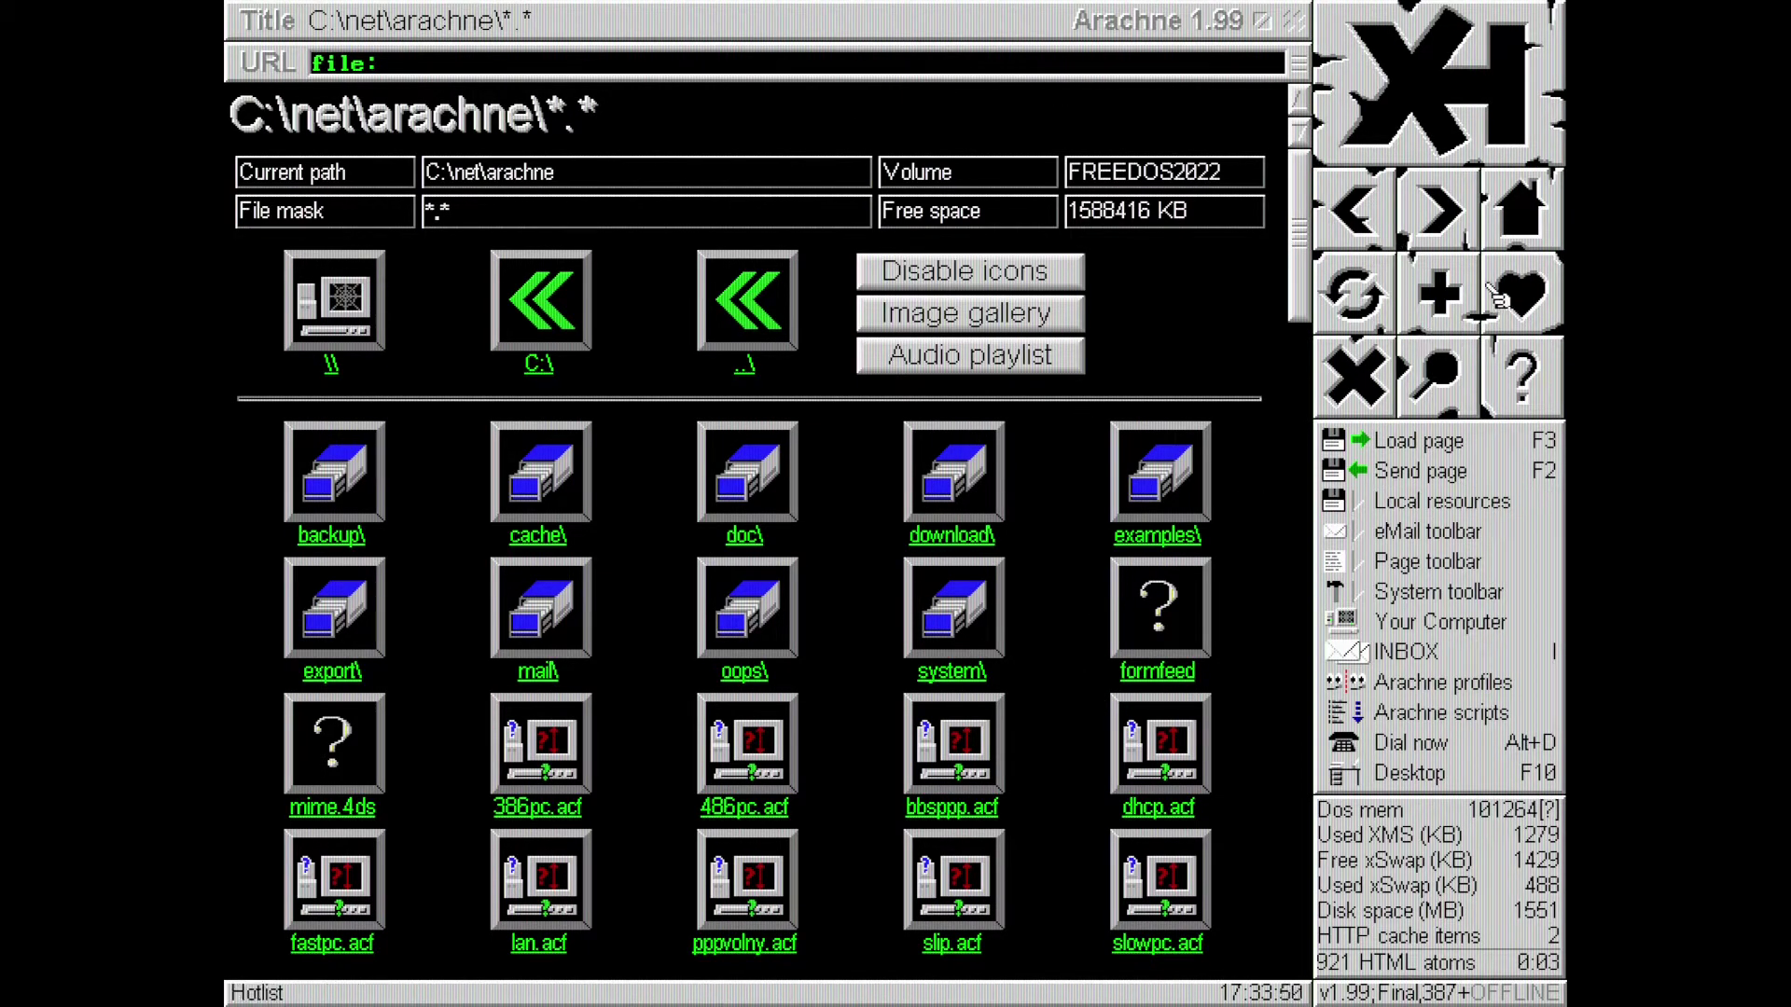
Step: Try to load the home page, then start Arachne setup again and set the maximum video resolution to 800x600
{"action": "left_click", "coordinate": [1518, 201]}
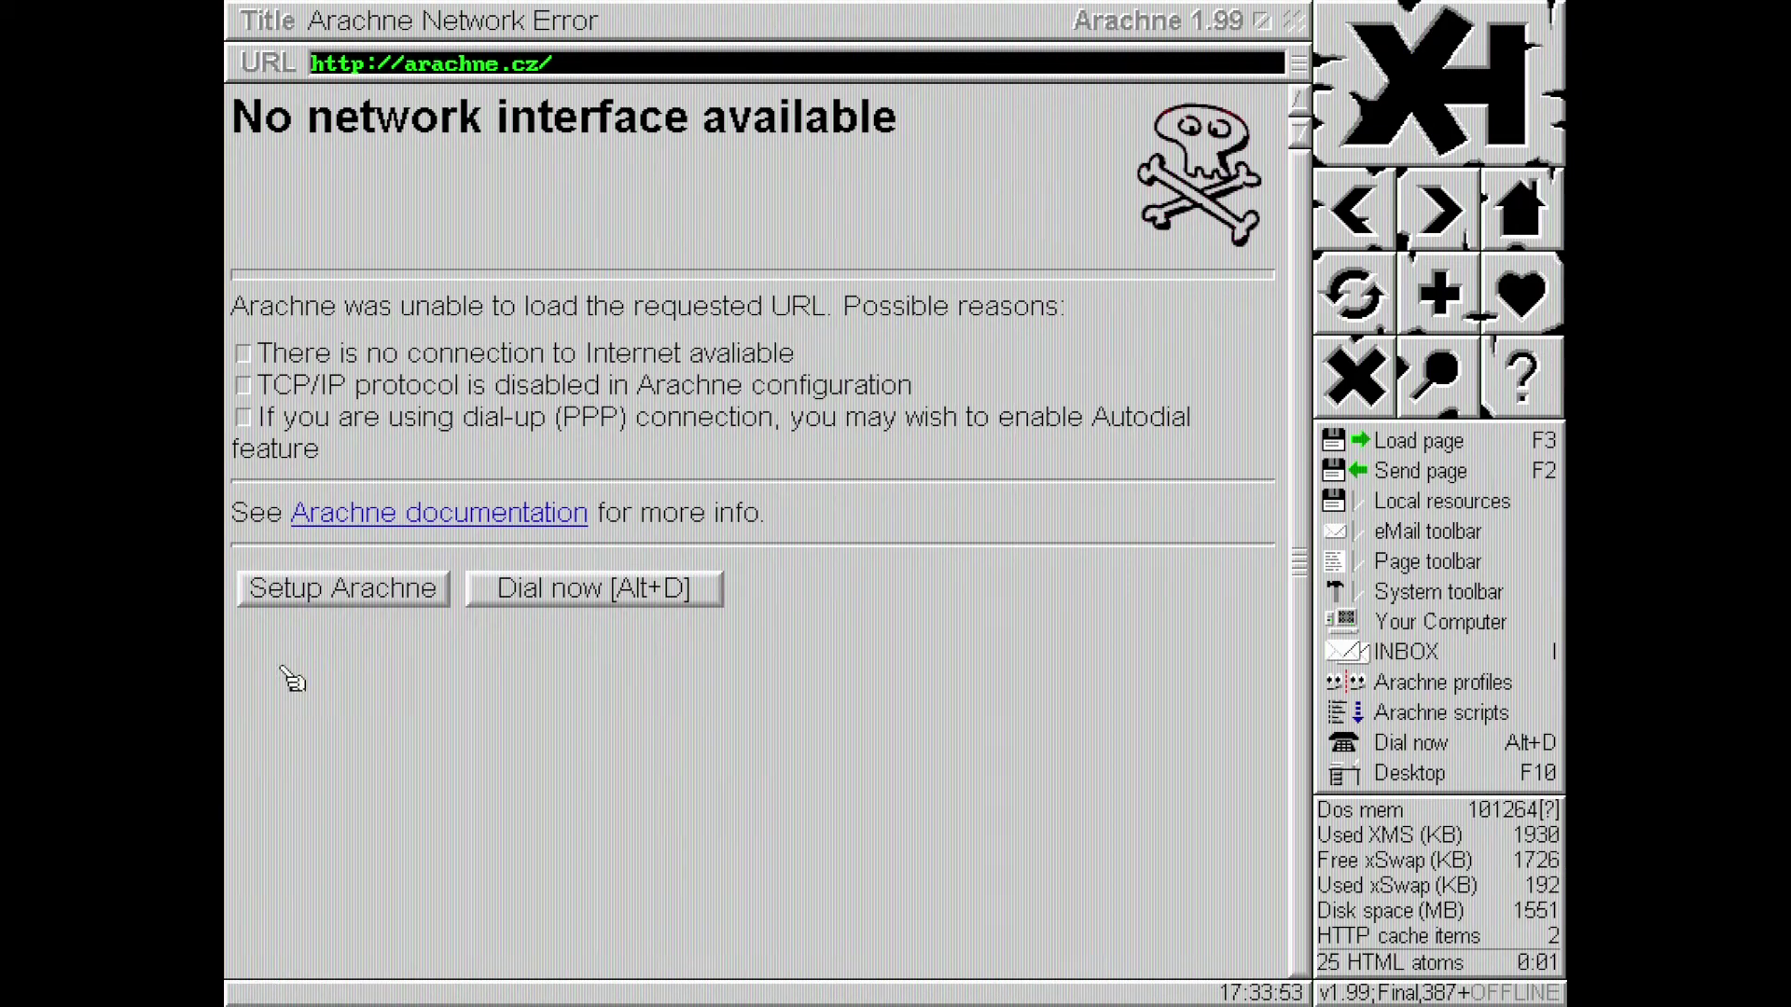
{"action": "left_click", "coordinate": [387, 597]}
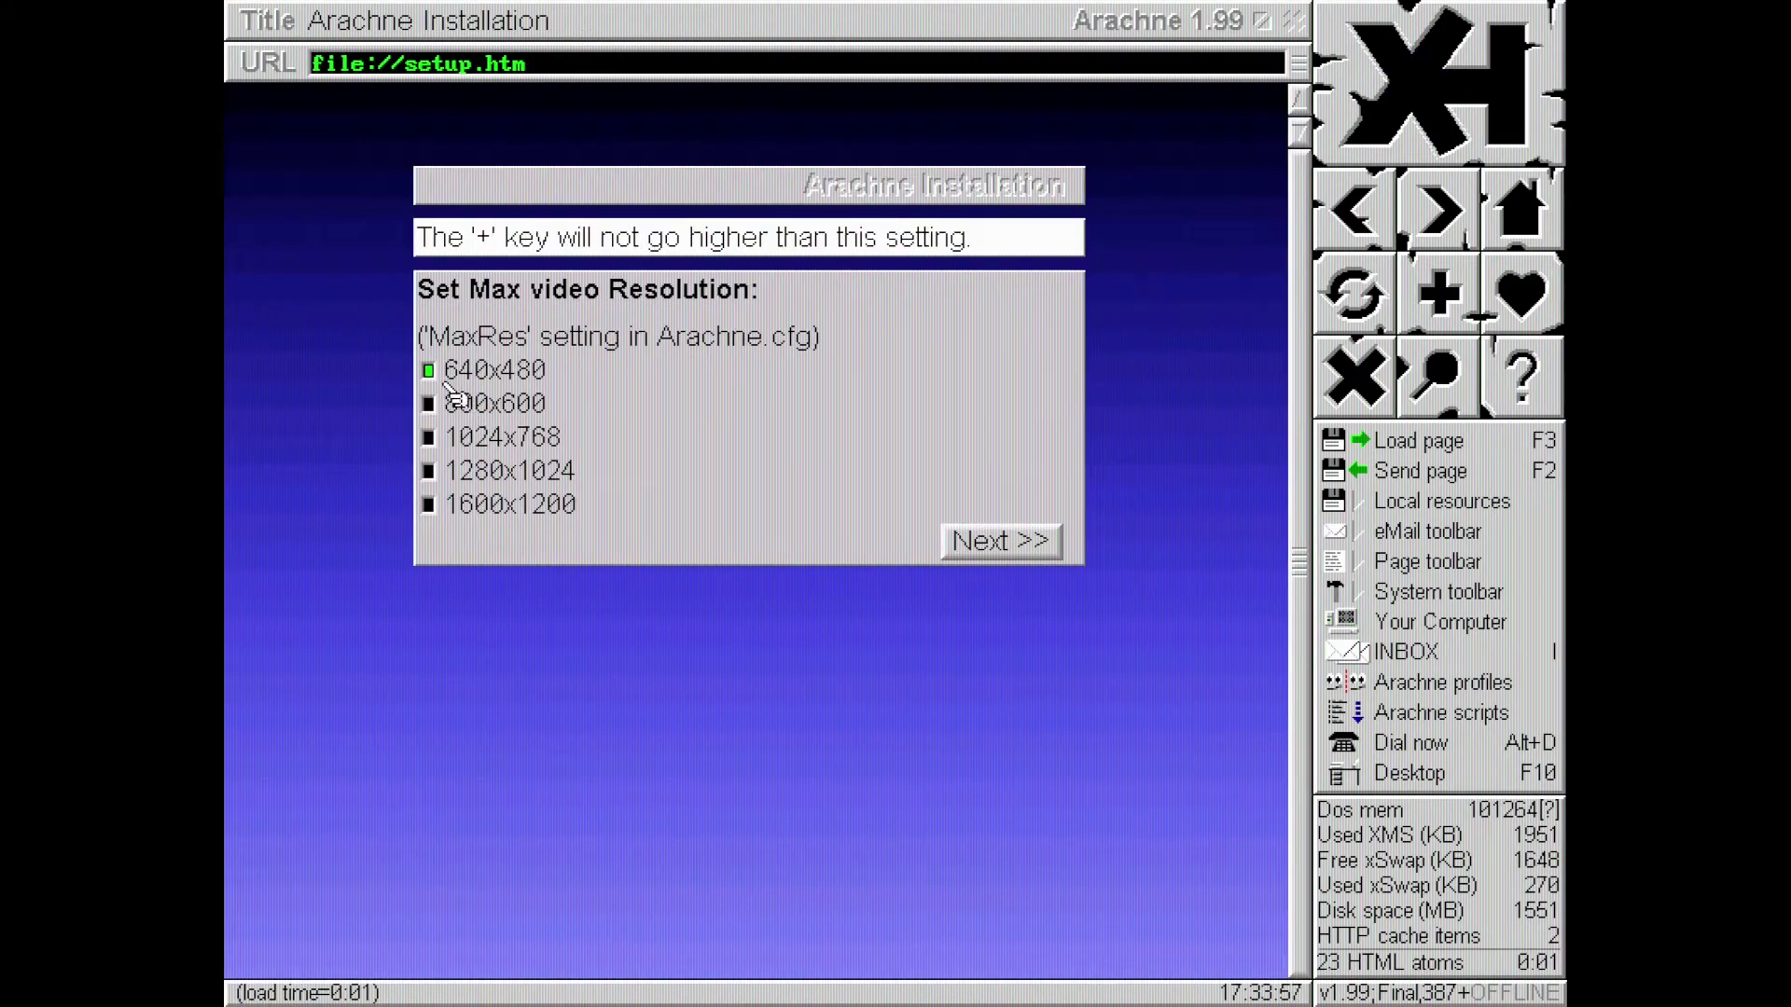
{"action": "left_click", "coordinate": [429, 404]}
{"action": "left_click", "coordinate": [965, 552]}
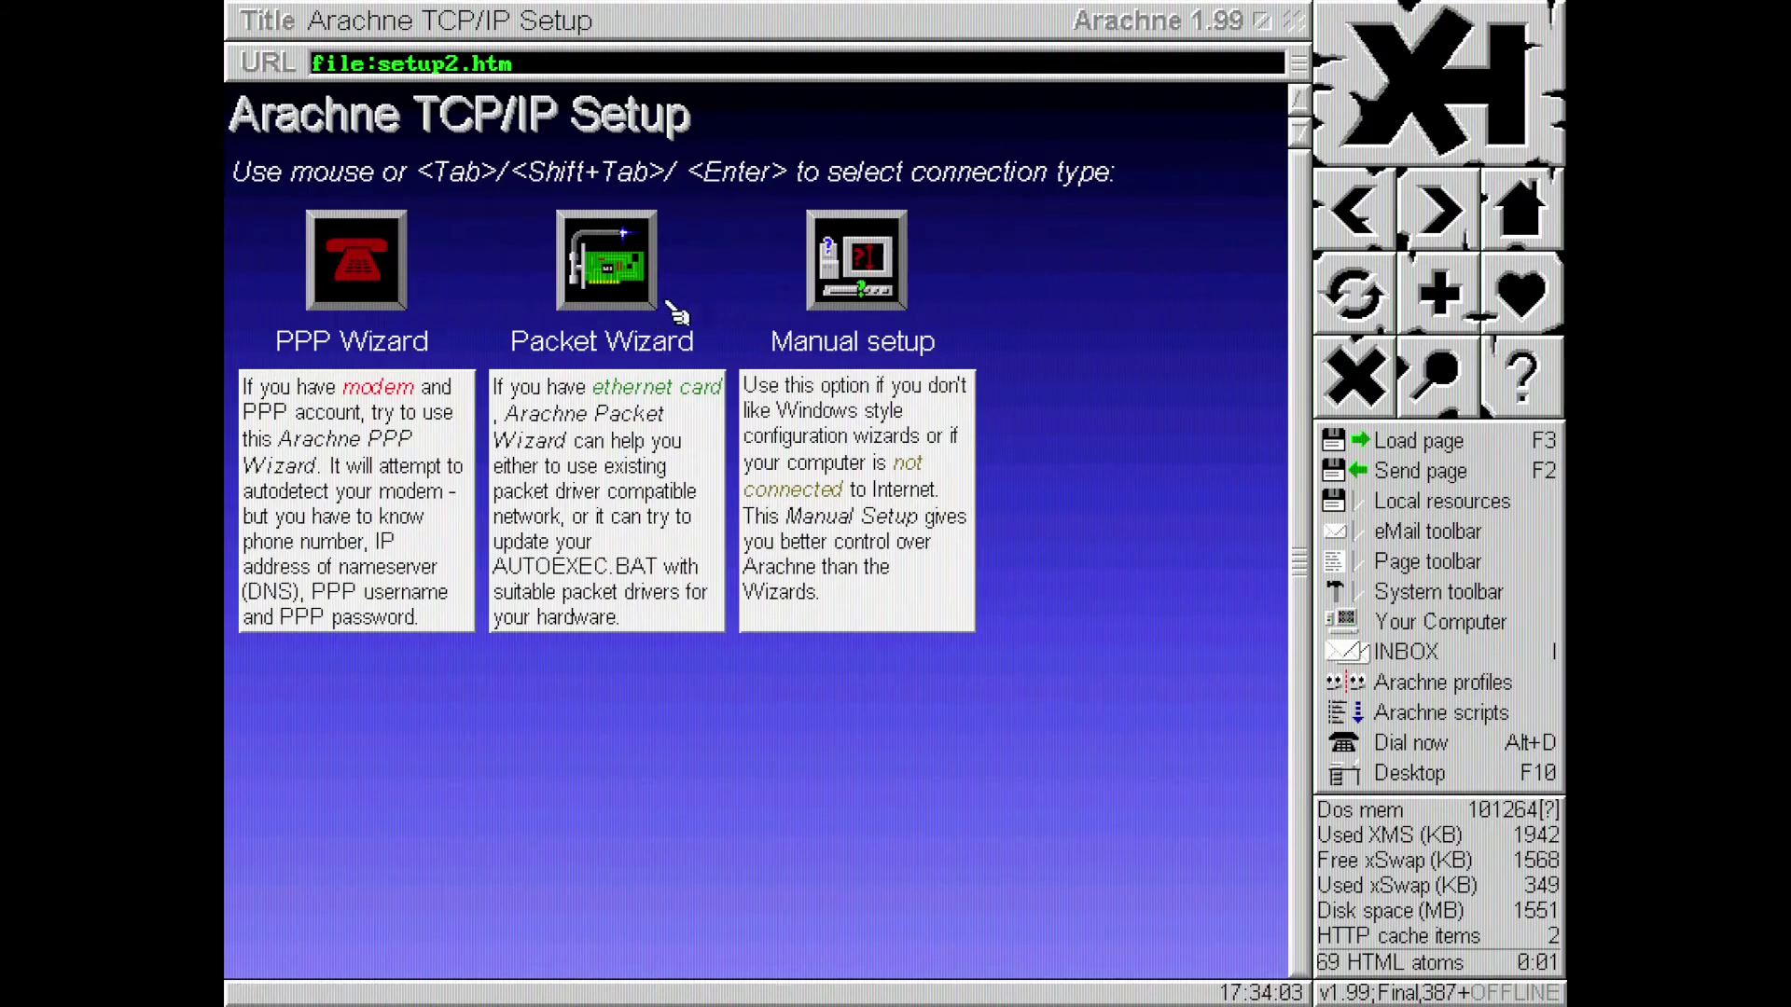
Step: Run the Packet Wizard with the detected packet driver and choose BOOTP or DHCP as the TCP/IP configuration
{"action": "left_click", "coordinate": [627, 295]}
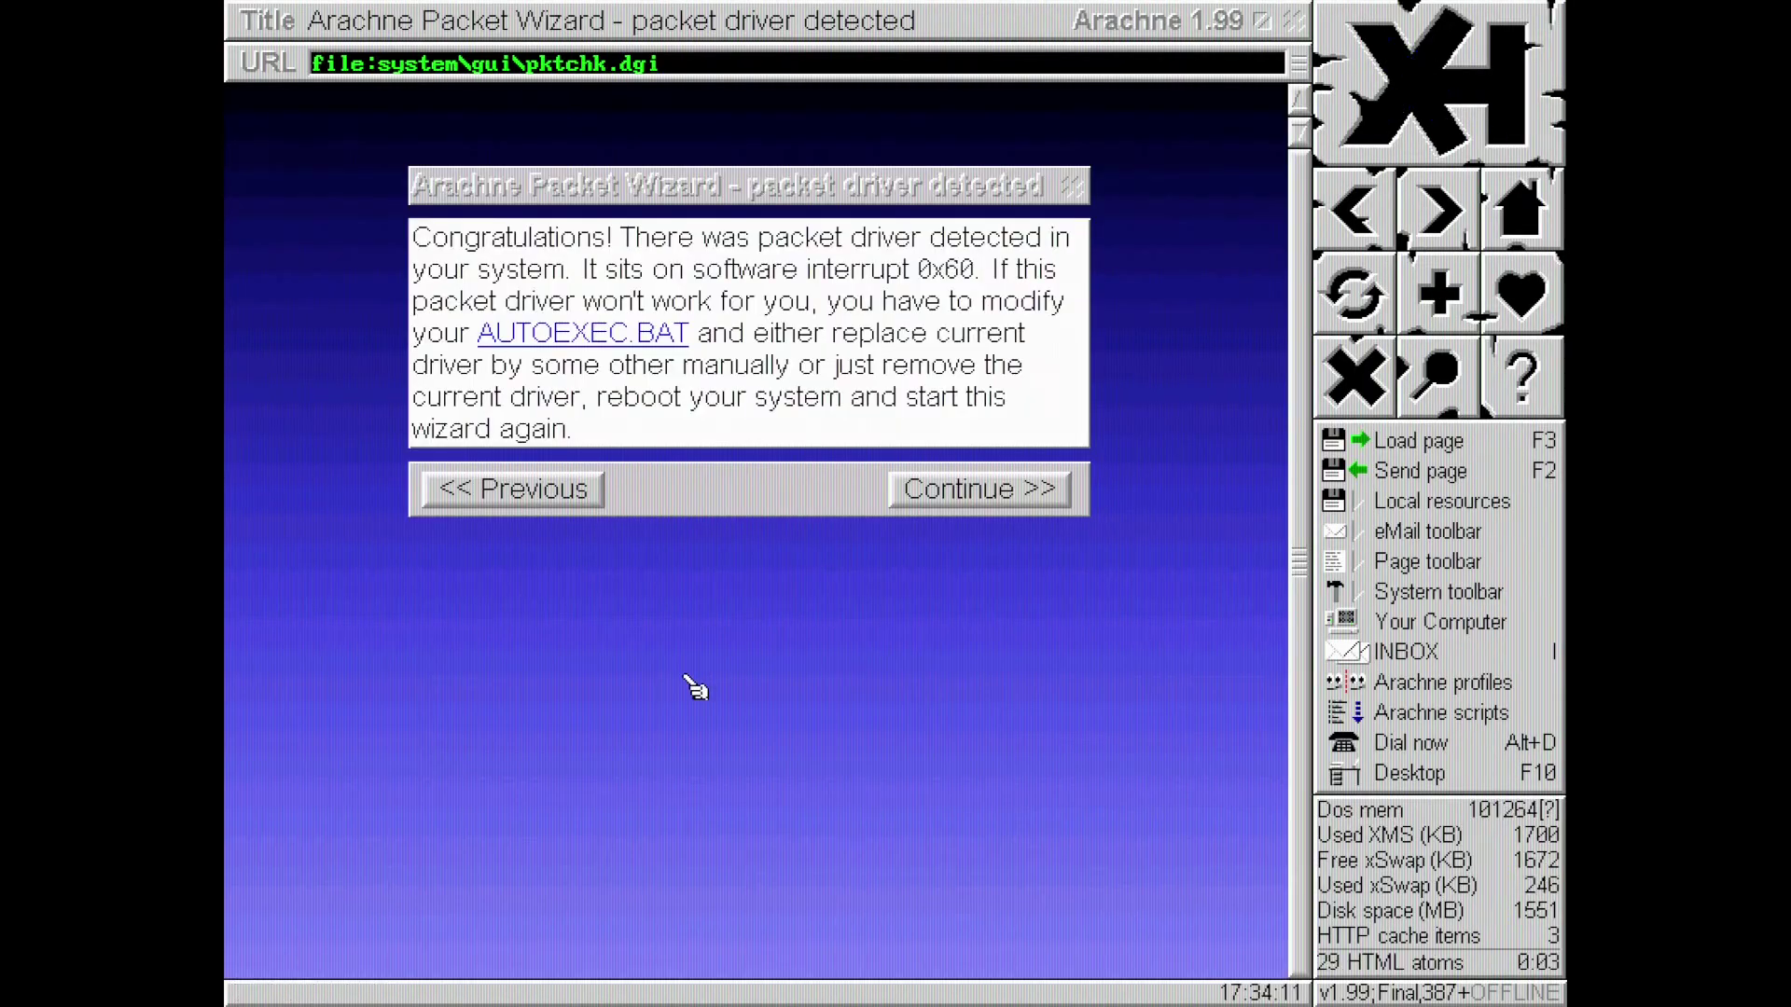
{"action": "left_click", "coordinate": [941, 504]}
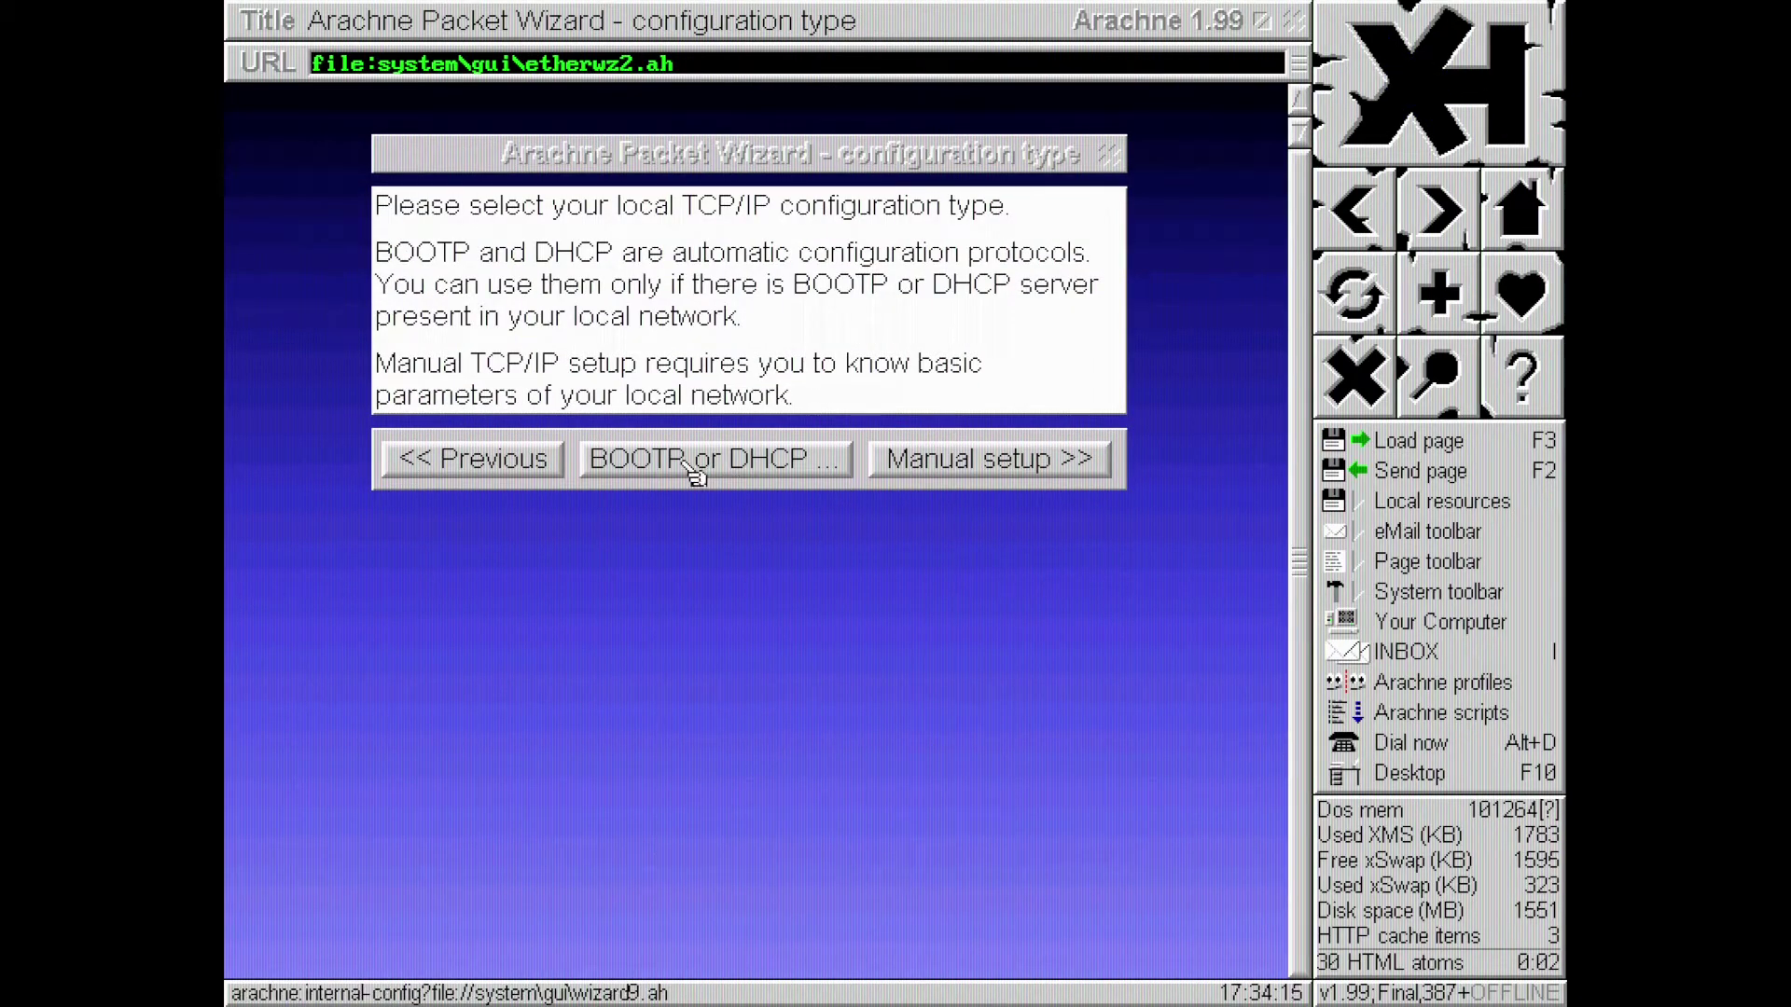
{"action": "left_click", "coordinate": [695, 474]}
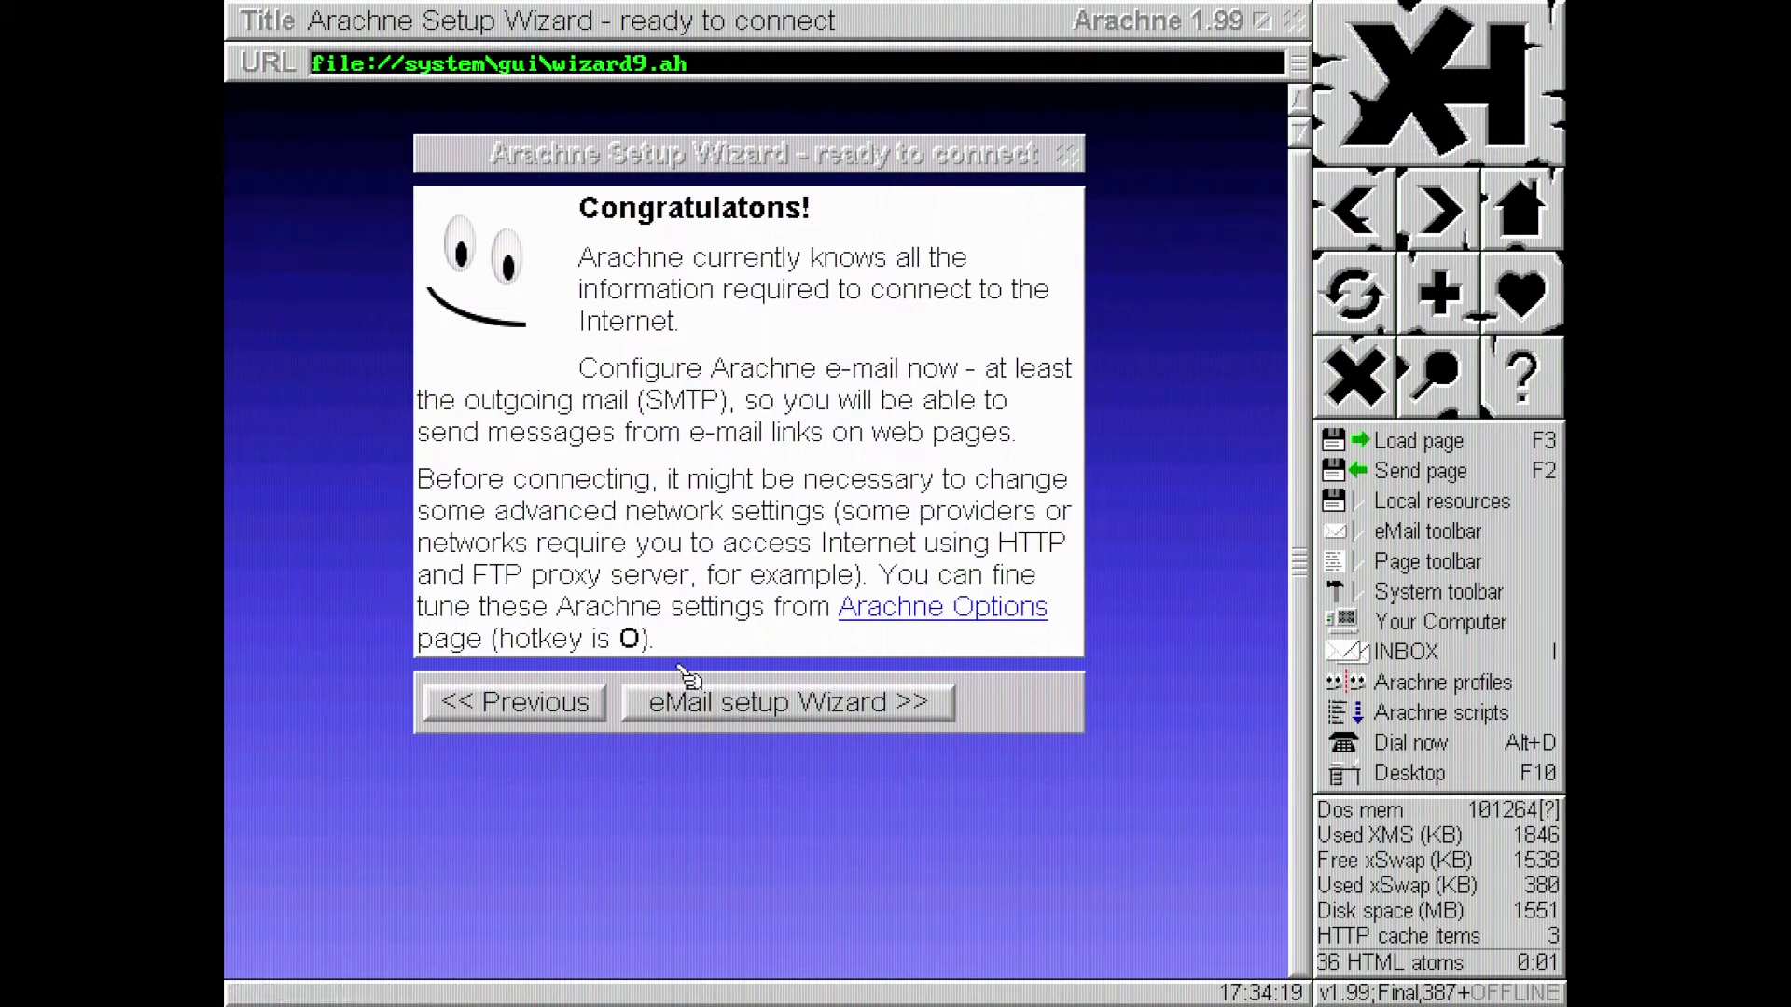
Step: Continue to the eMail setup wizard, leave it without entering mail details and try to load the home page
{"action": "left_click", "coordinate": [818, 720]}
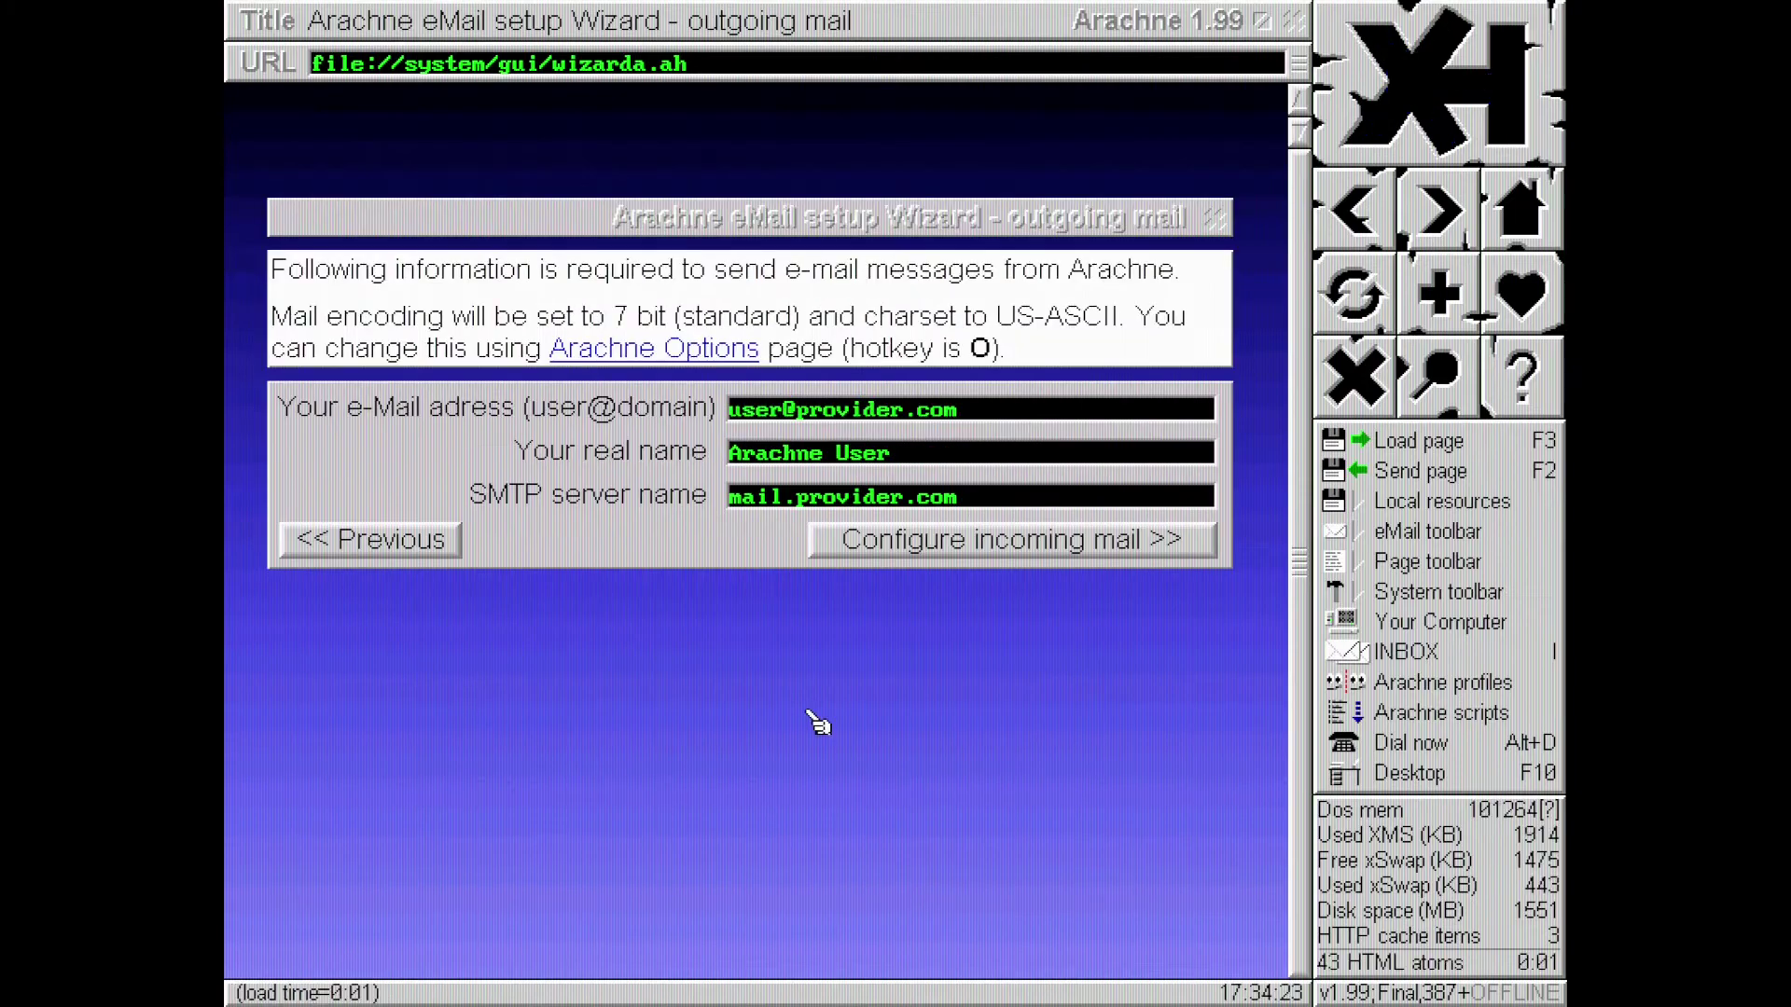
{"action": "left_click", "coordinate": [1517, 235]}
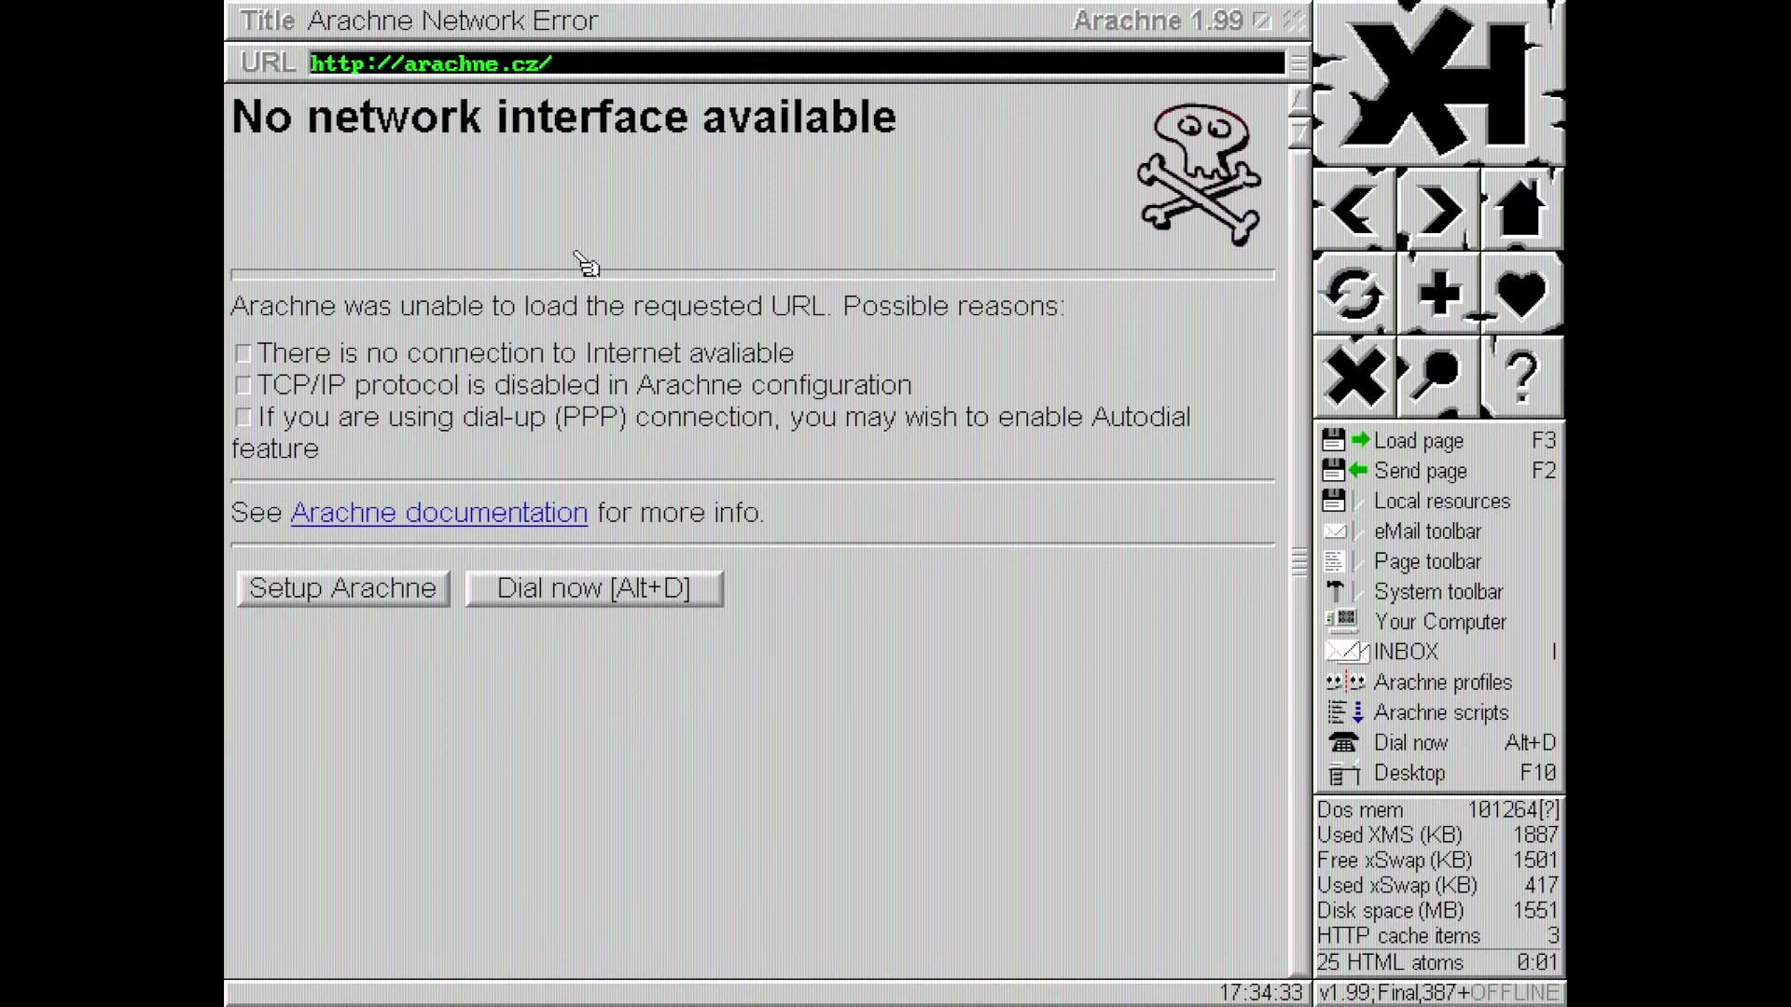
Step: Replace the arachne.cz address with google.com and try to load the page
{"action": "left_click", "coordinate": [631, 72]}
{"action": "key", "text": "BackSpace"}
{"action": "key", "text": "BackSpace"}
{"action": "key", "text": "BackSpace"}
{"action": "key", "text": "BackSpace"}
{"action": "key", "text": "BackSpace"}
{"action": "key", "text": "BackSpace"}
{"action": "key", "text": "BackSpace"}
{"action": "key", "text": "BackSpace"}
{"action": "key", "text": "BackSpace"}
{"action": "key", "text": "BackSpace"}
{"action": "key", "text": "BackSpace"}
{"action": "key", "text": "BackSpace"}
{"action": "key", "text": "BackSpace"}
{"action": "key", "text": "BackSpace"}
{"action": "key", "text": "BackSpace"}
{"action": "key", "text": "BackSpace"}
{"action": "key", "text": "BackSpace"}
{"action": "key", "text": "BackSpace"}
{"action": "type", "text": "g"}
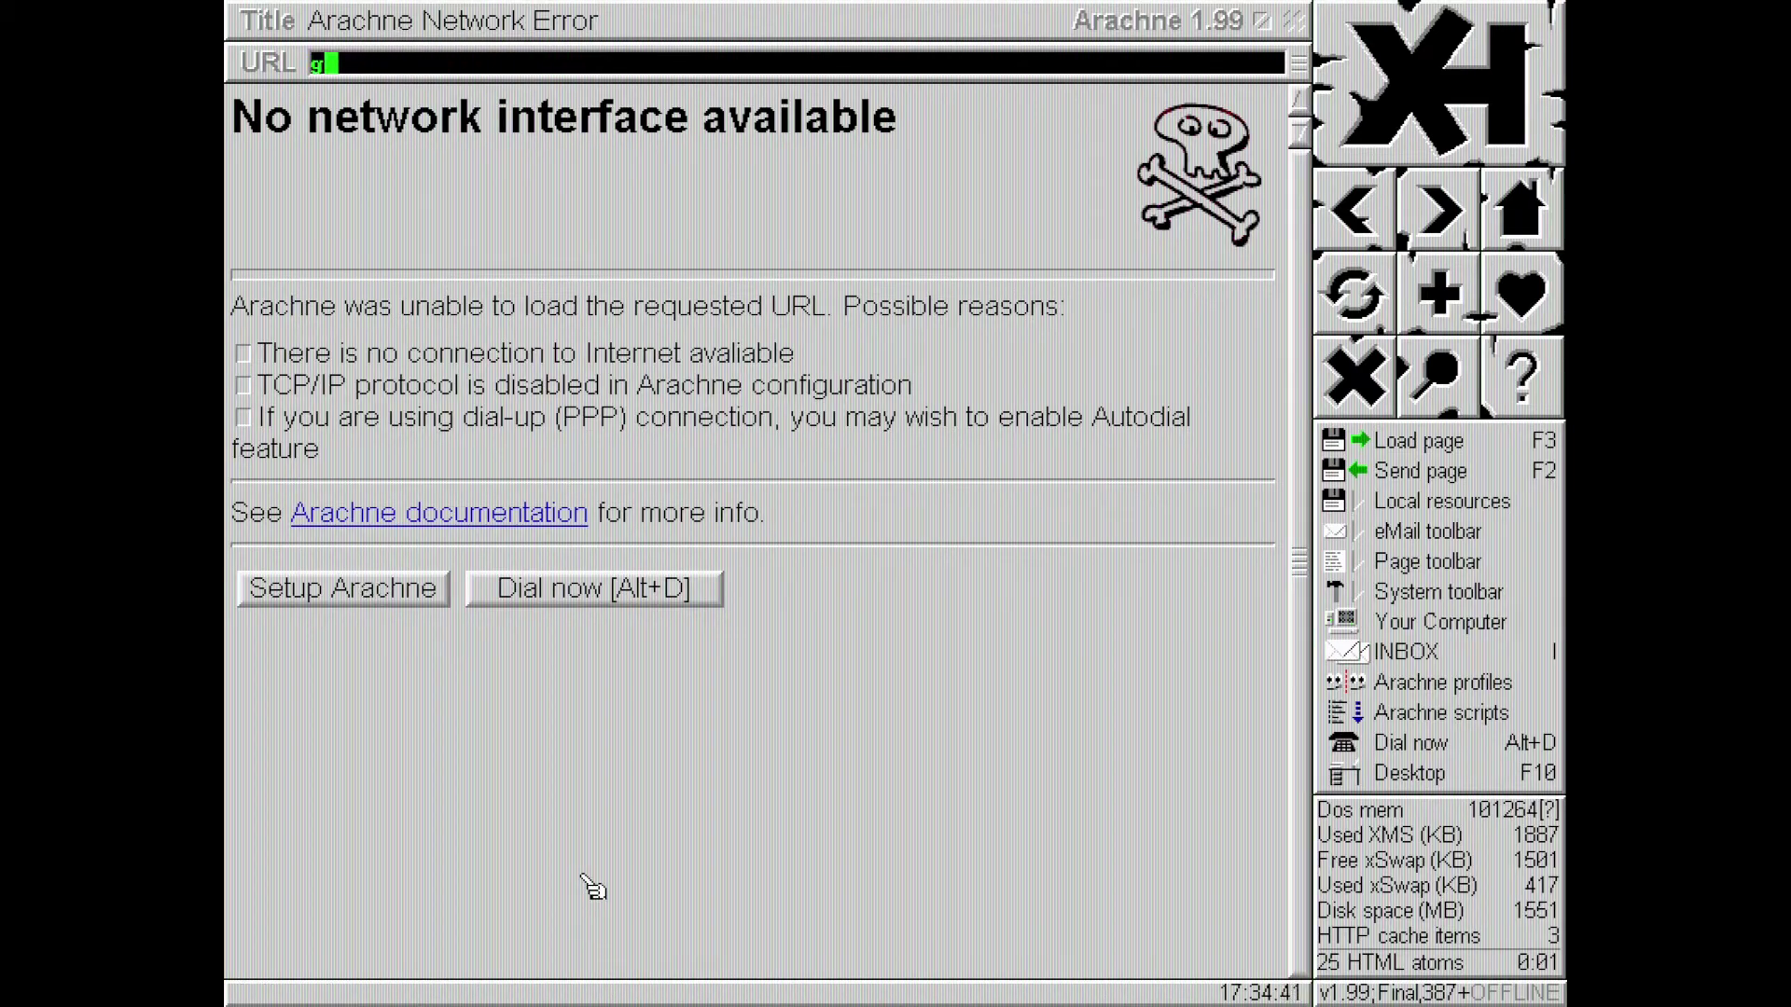
{"action": "type", "text": "oogle.com"}
{"action": "key", "text": "Return"}
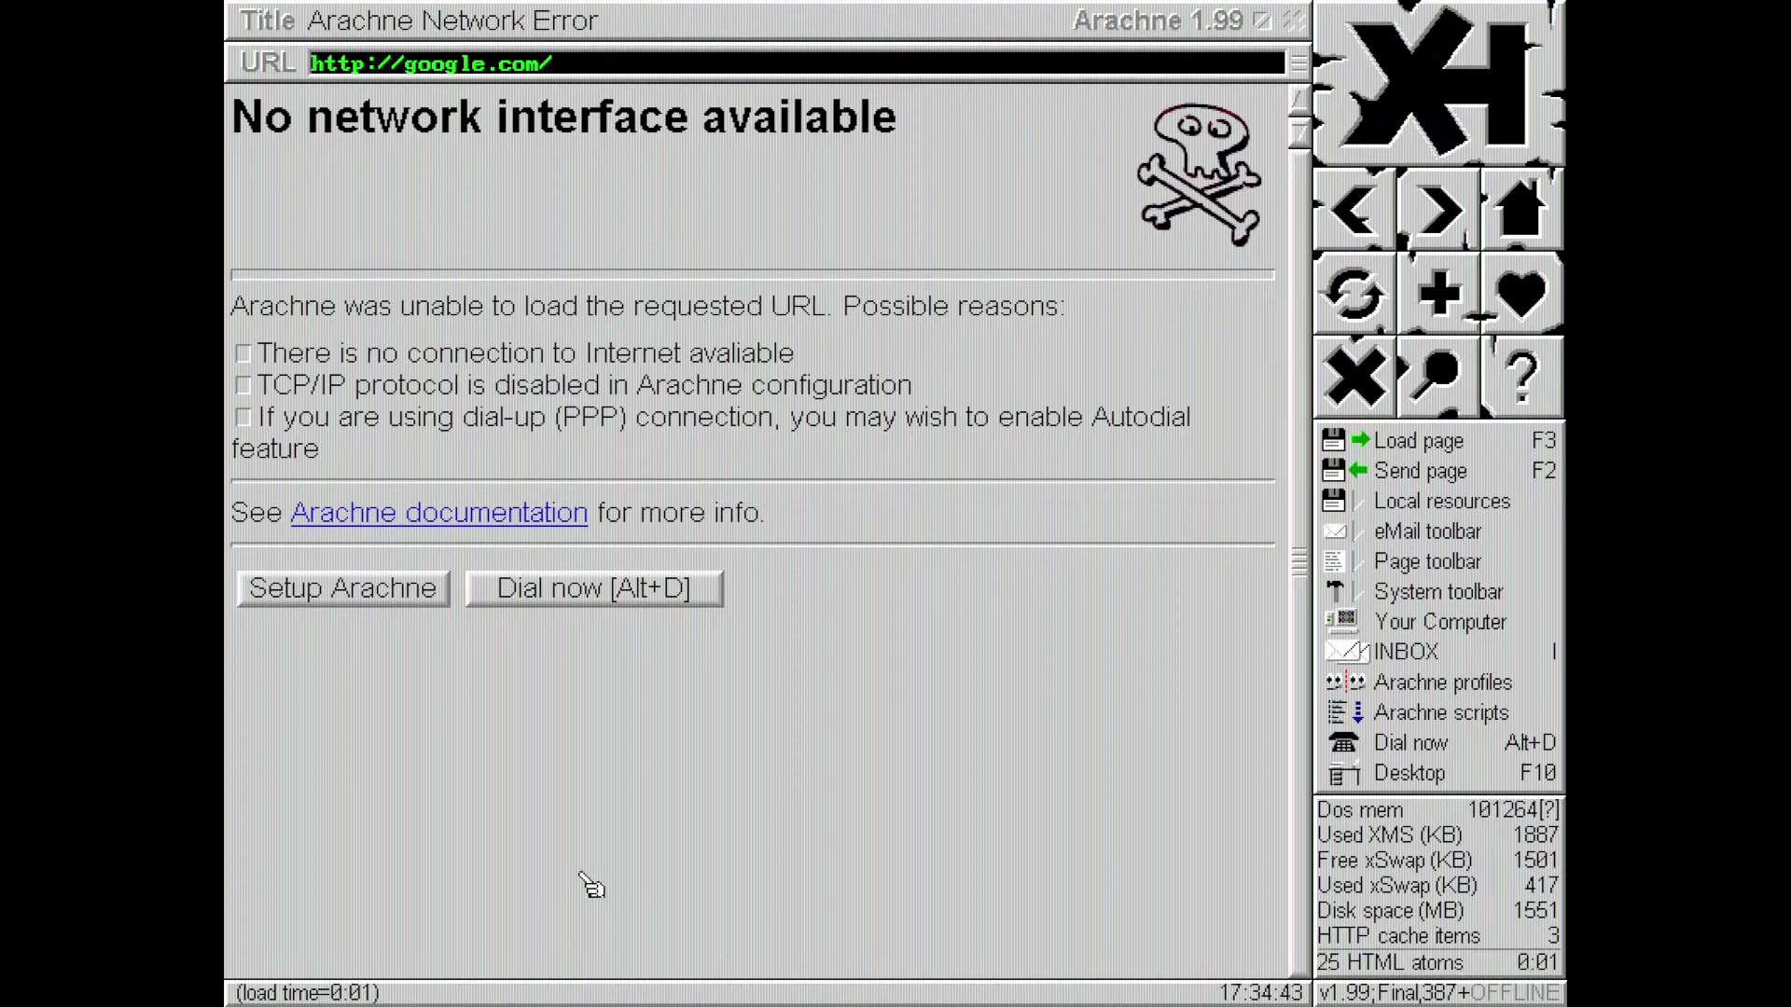
Step: Exit Arachne to the DOS prompt and restart the configured browser with the arachne command
{"action": "left_click", "coordinate": [1293, 21]}
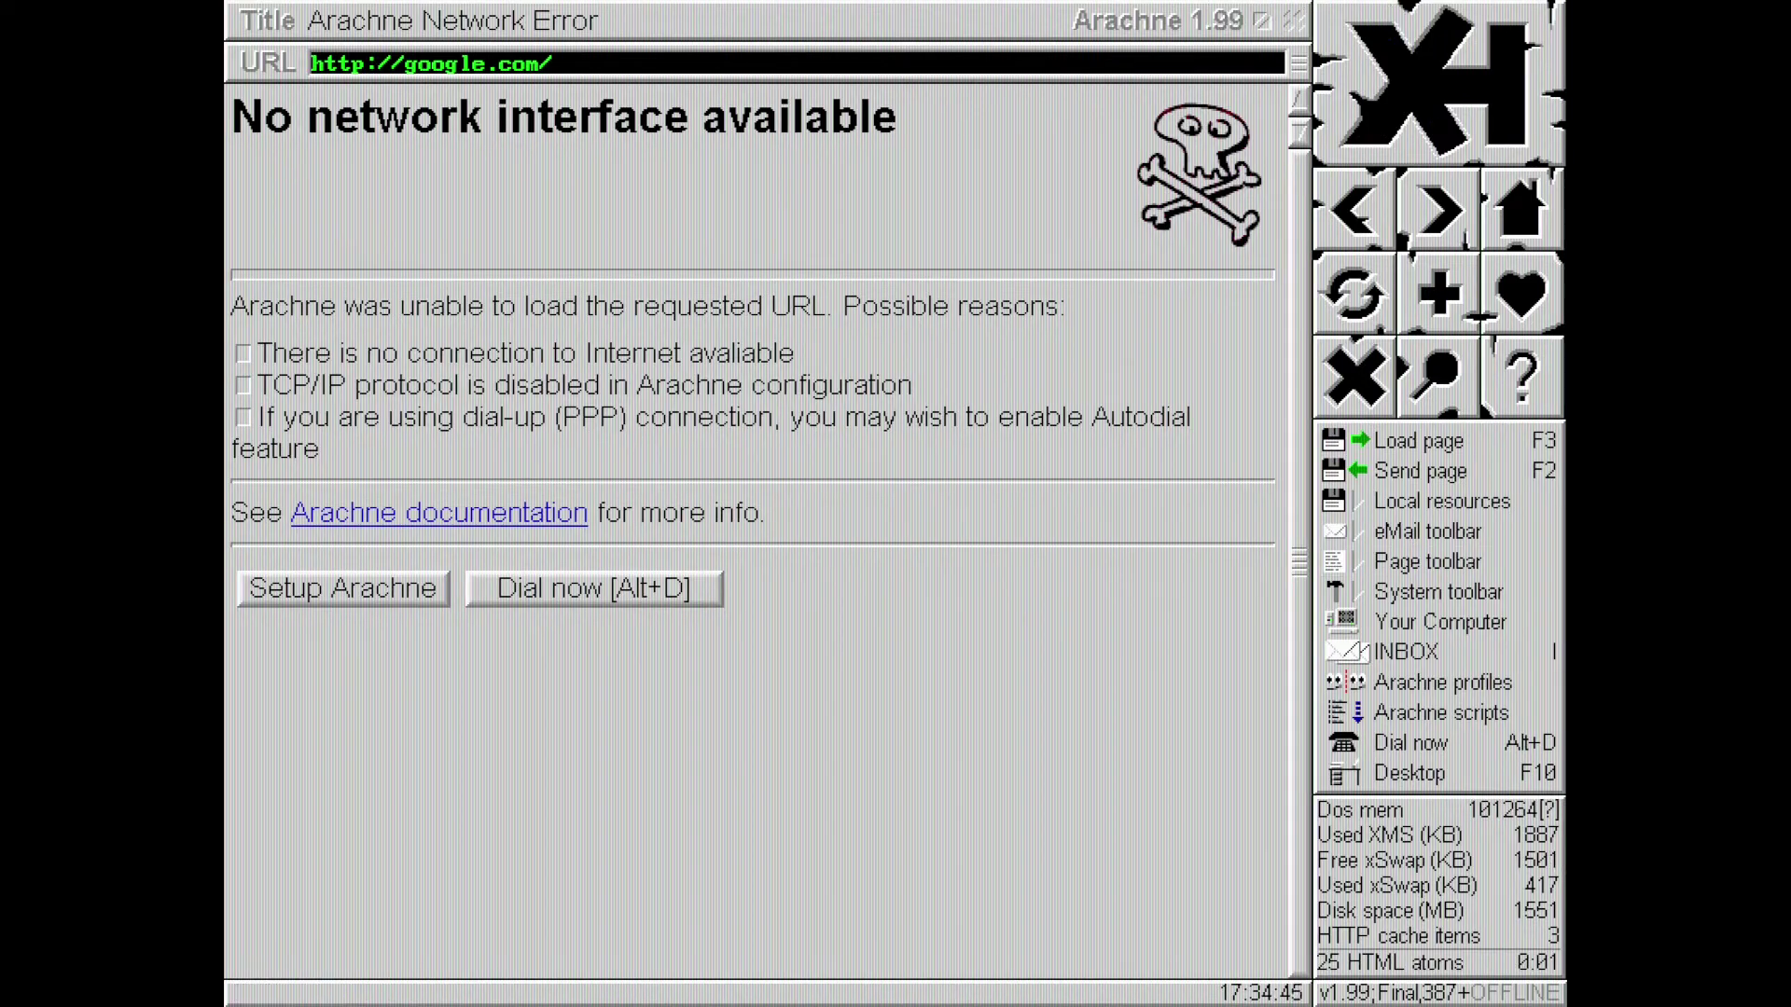
{"action": "type", "text": "a199gpl.exe"}
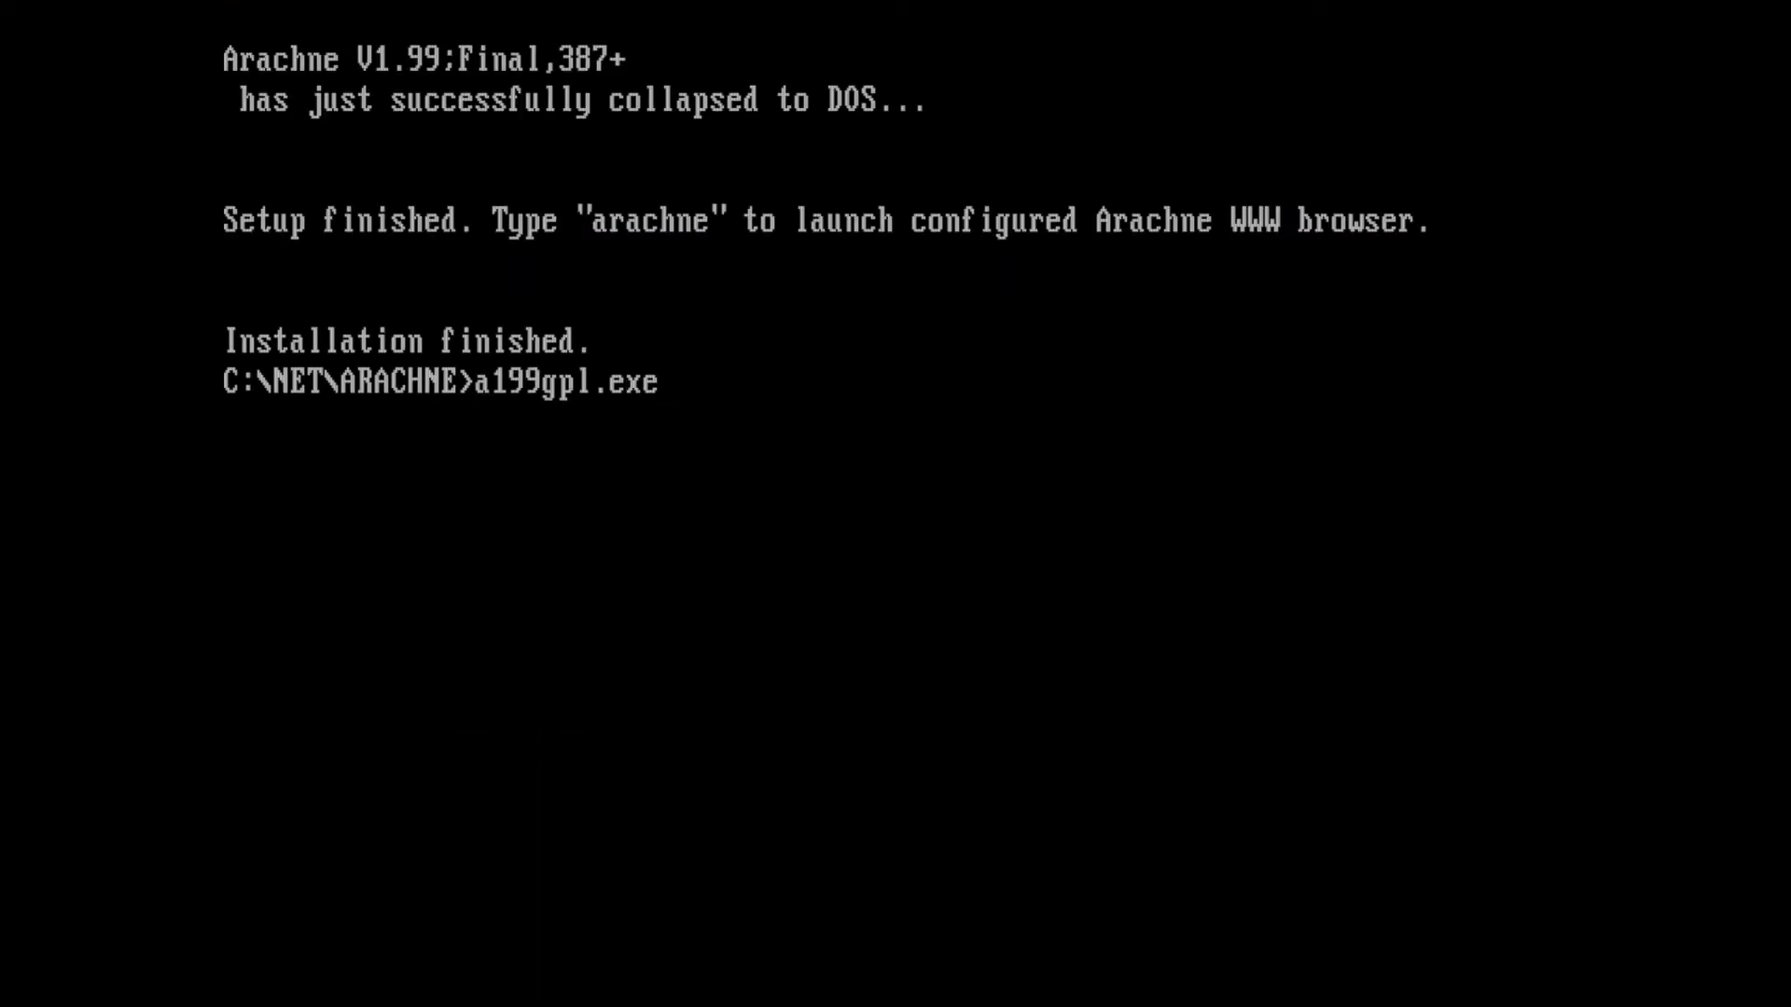
{"action": "key", "text": "Up"}
{"action": "key", "text": "Up"}
{"action": "key", "text": "BackSpace"}
{"action": "key", "text": "BackSpace"}
{"action": "key", "text": "BackSpace"}
{"action": "key", "text": "BackSpace"}
{"action": "key", "text": "BackSpace"}
{"action": "key", "text": "BackSpace"}
{"action": "key", "text": "BackSpace"}
{"action": "key", "text": "BackSpace"}
{"action": "key", "text": "BackSpace"}
{"action": "key", "text": "BackSpace"}
{"action": "key", "text": "BackSpace"}
{"action": "key", "text": "BackSpace"}
{"action": "key", "text": "BackSpace"}
{"action": "key", "text": "BackSpace"}
{"action": "key", "text": "BackSpace"}
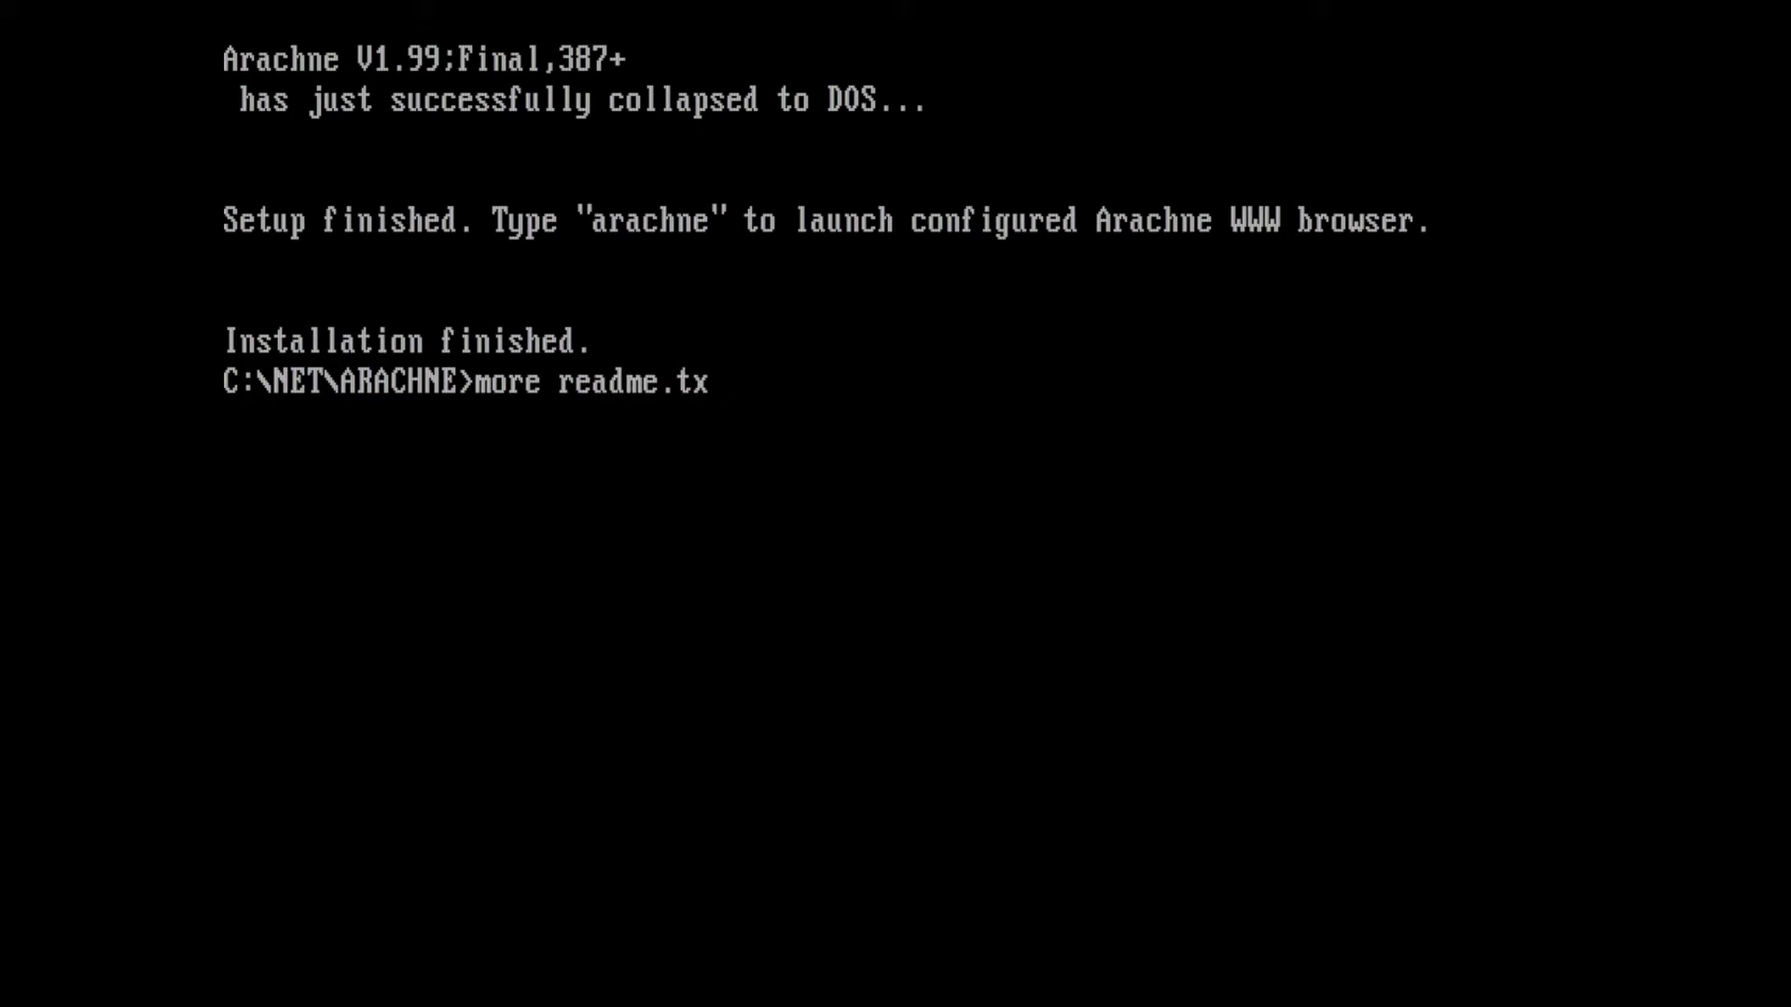
{"action": "type", "text": "arachne"}
{"action": "key", "text": "Return"}
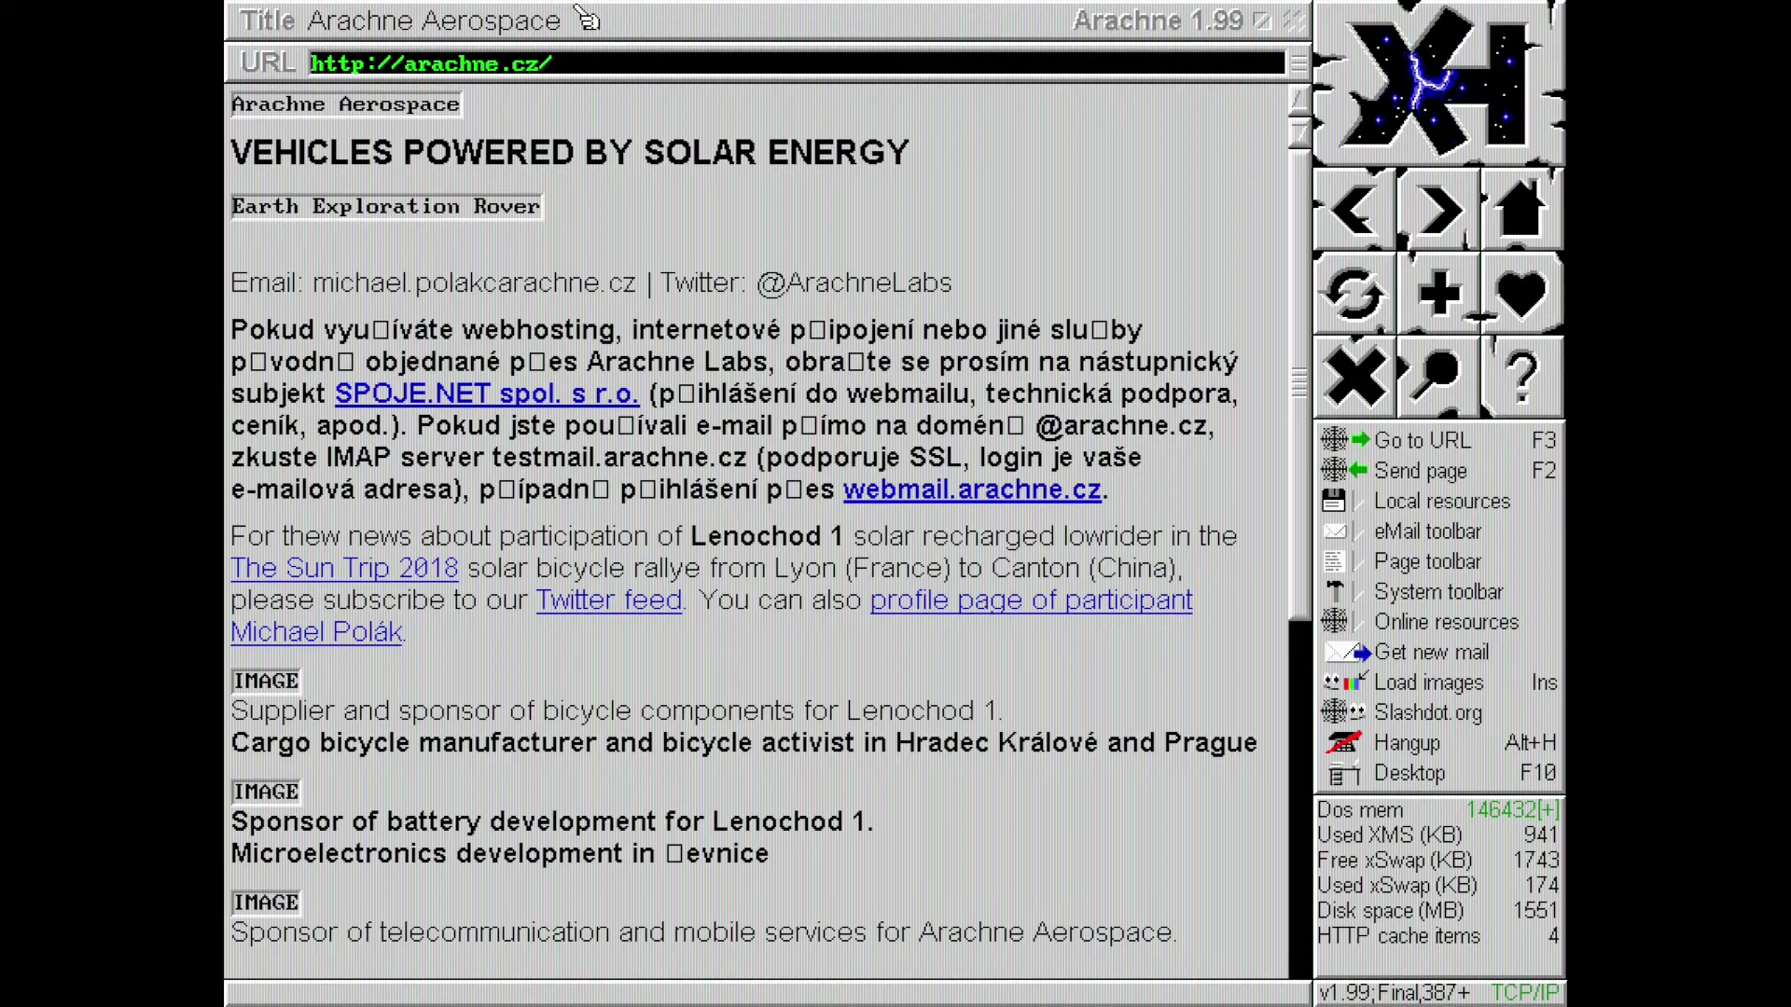
Step: Clear the home page address in the restarted browser and try to load google.com
{"action": "left_click", "coordinate": [572, 67]}
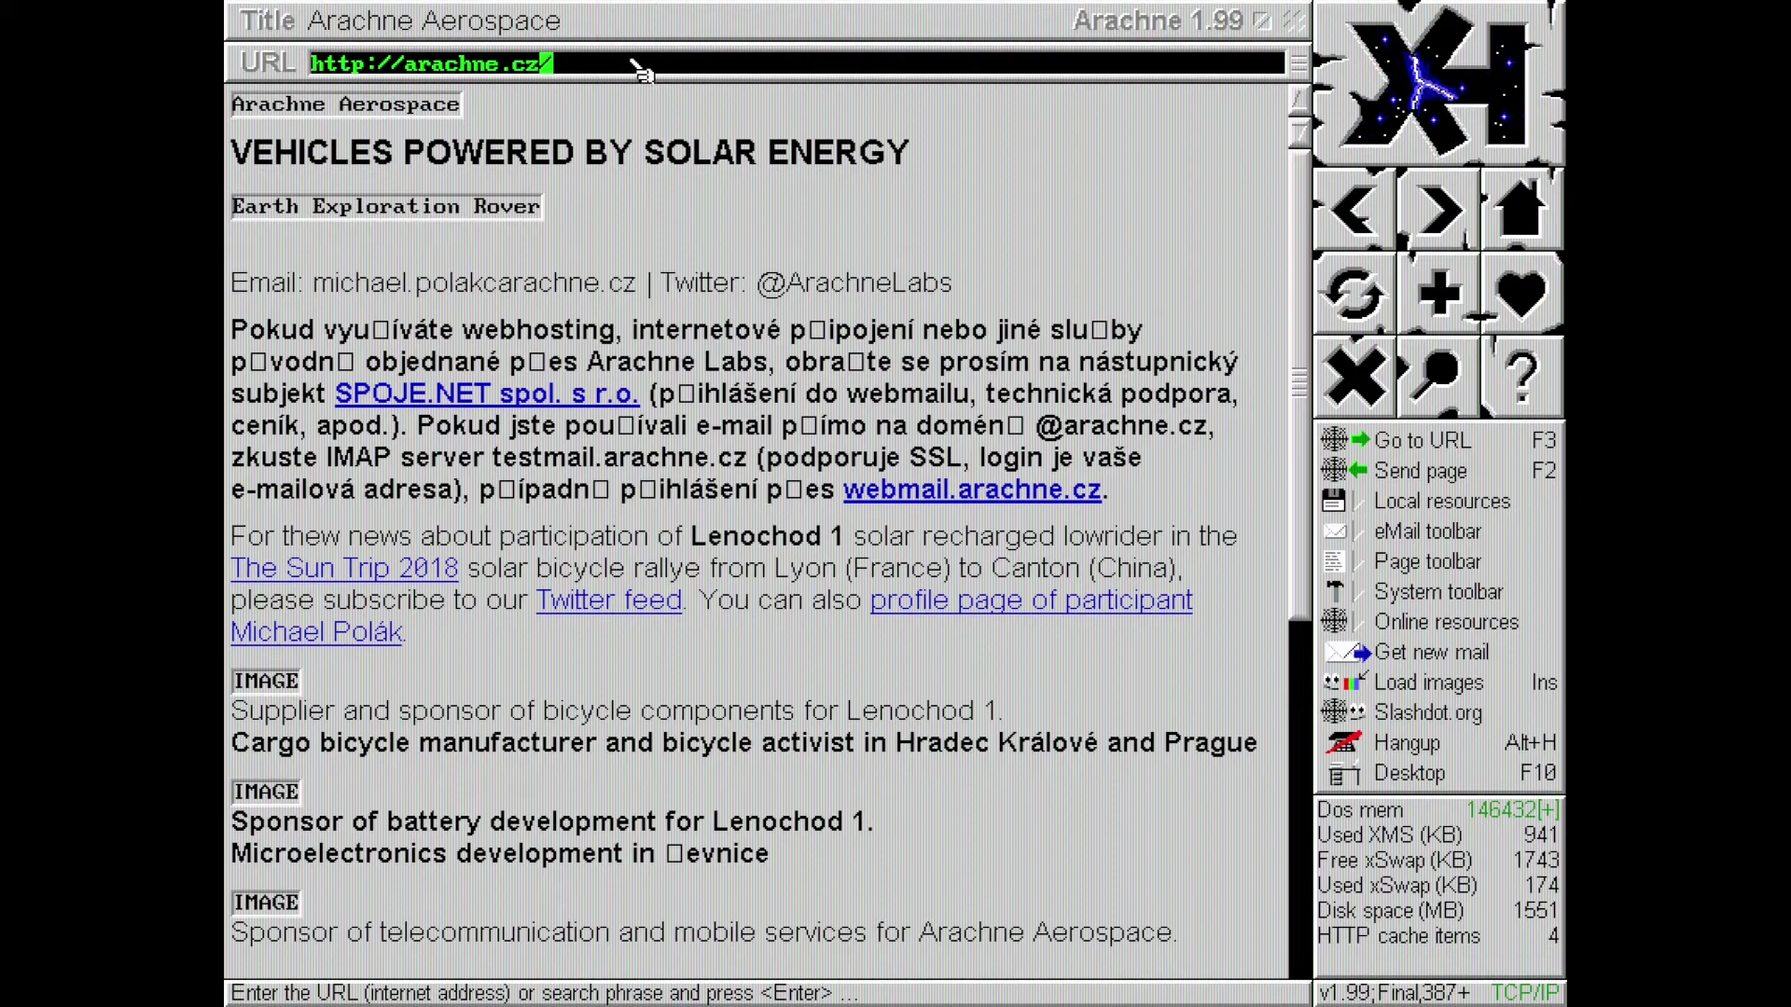
{"action": "key", "text": "BackSpace"}
{"action": "key", "text": "BackSpace"}
{"action": "key", "text": "BackSpace"}
{"action": "key", "text": "BackSpace"}
{"action": "key", "text": "BackSpace"}
{"action": "key", "text": "BackSpace"}
{"action": "key", "text": "BackSpace"}
{"action": "key", "text": "BackSpace"}
{"action": "key", "text": "BackSpace"}
{"action": "key", "text": "BackSpace"}
{"action": "key", "text": "BackSpace"}
{"action": "key", "text": "BackSpace"}
{"action": "key", "text": "BackSpace"}
{"action": "key", "text": "BackSpace"}
{"action": "key", "text": "BackSpace"}
{"action": "key", "text": "BackSpace"}
{"action": "key", "text": "BackSpace"}
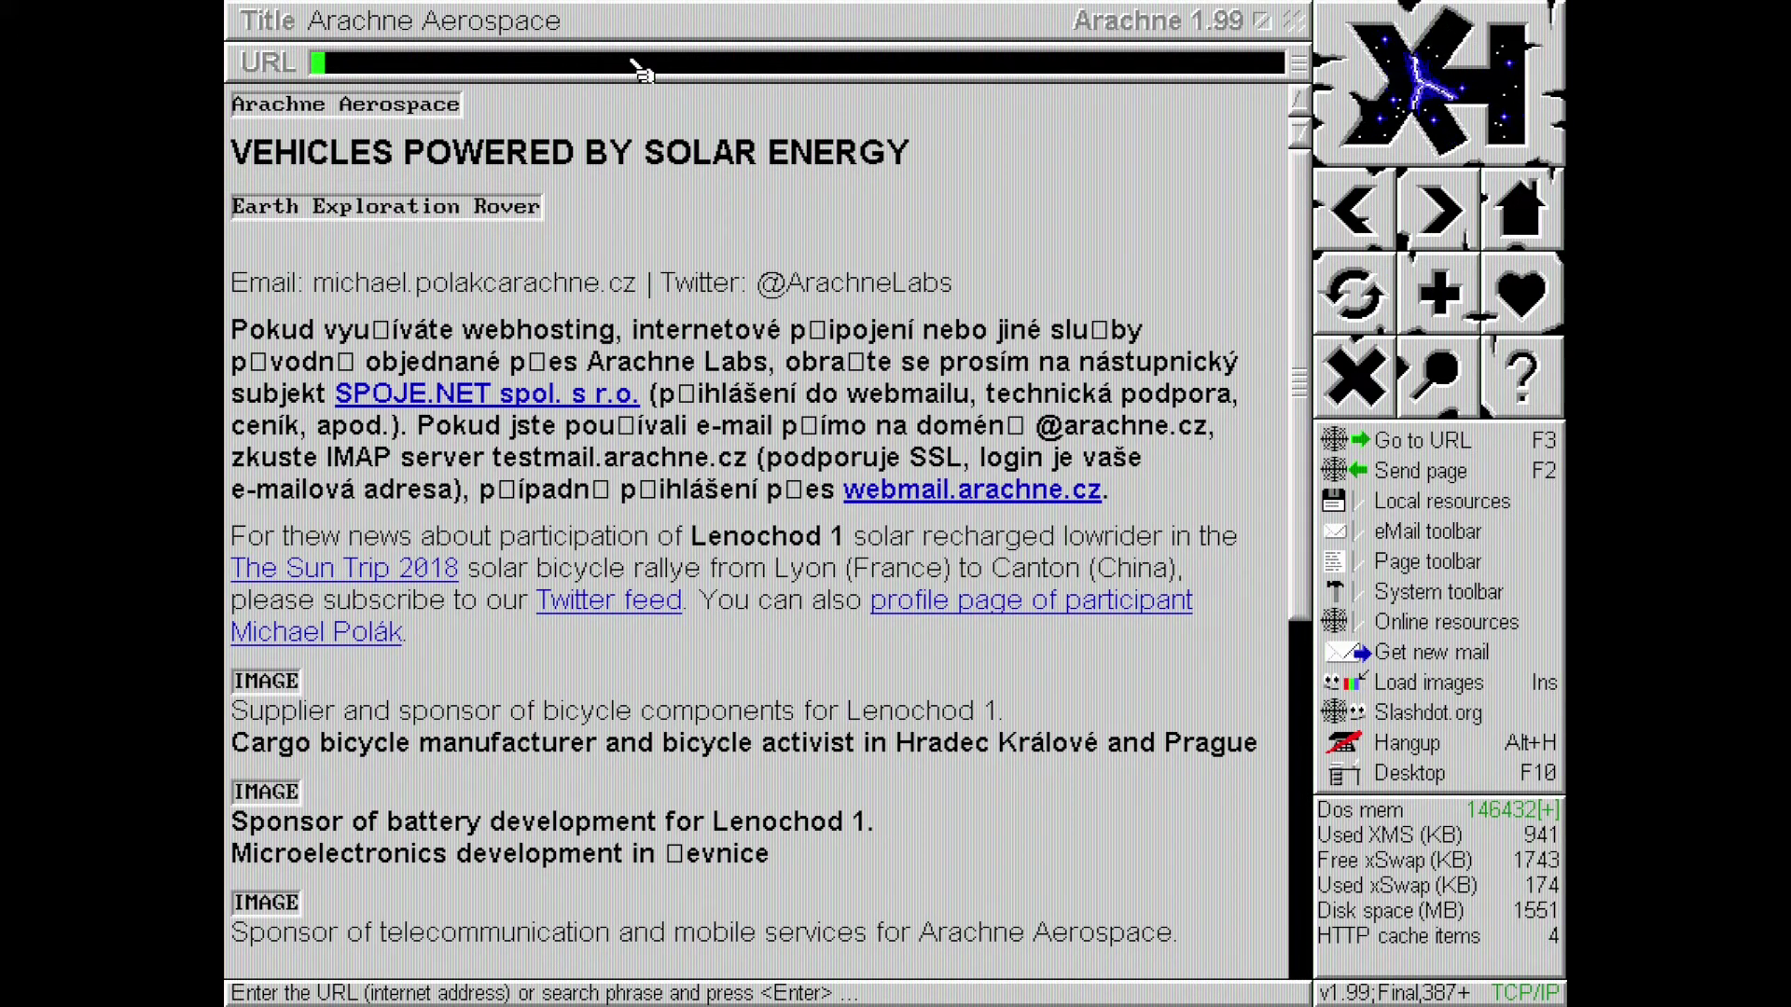
{"action": "type", "text": "google.com"}
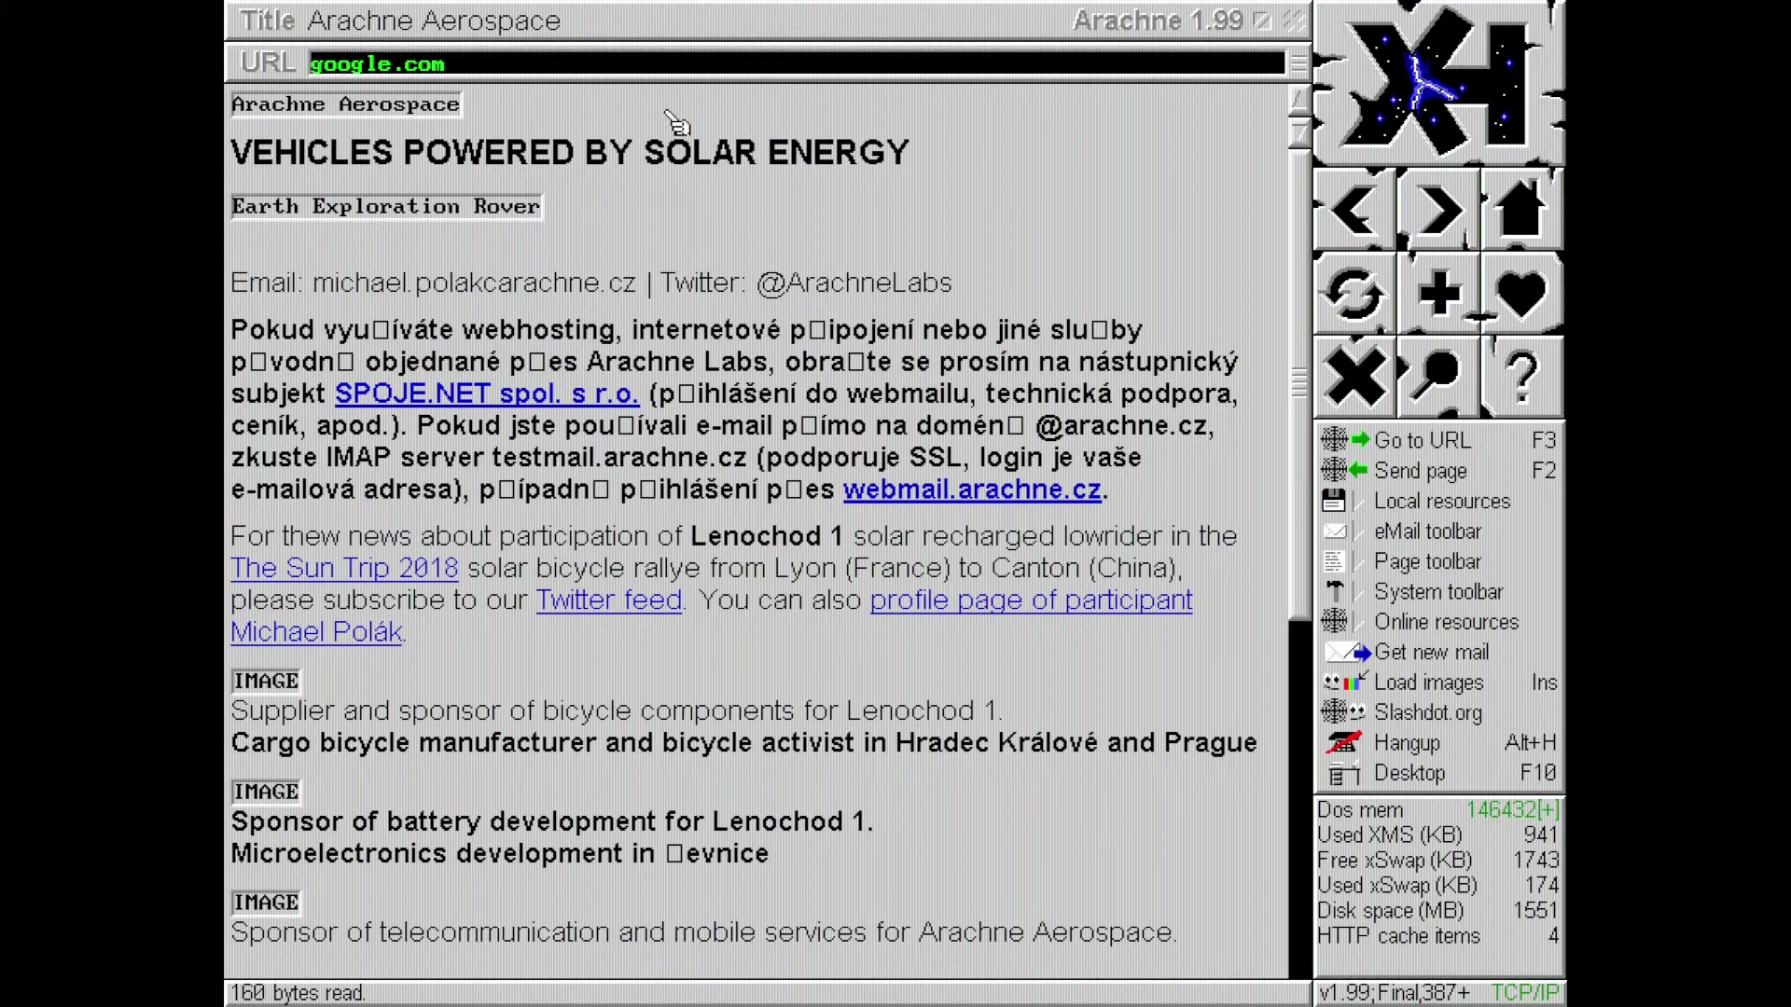
{"action": "left_click", "coordinate": [497, 66]}
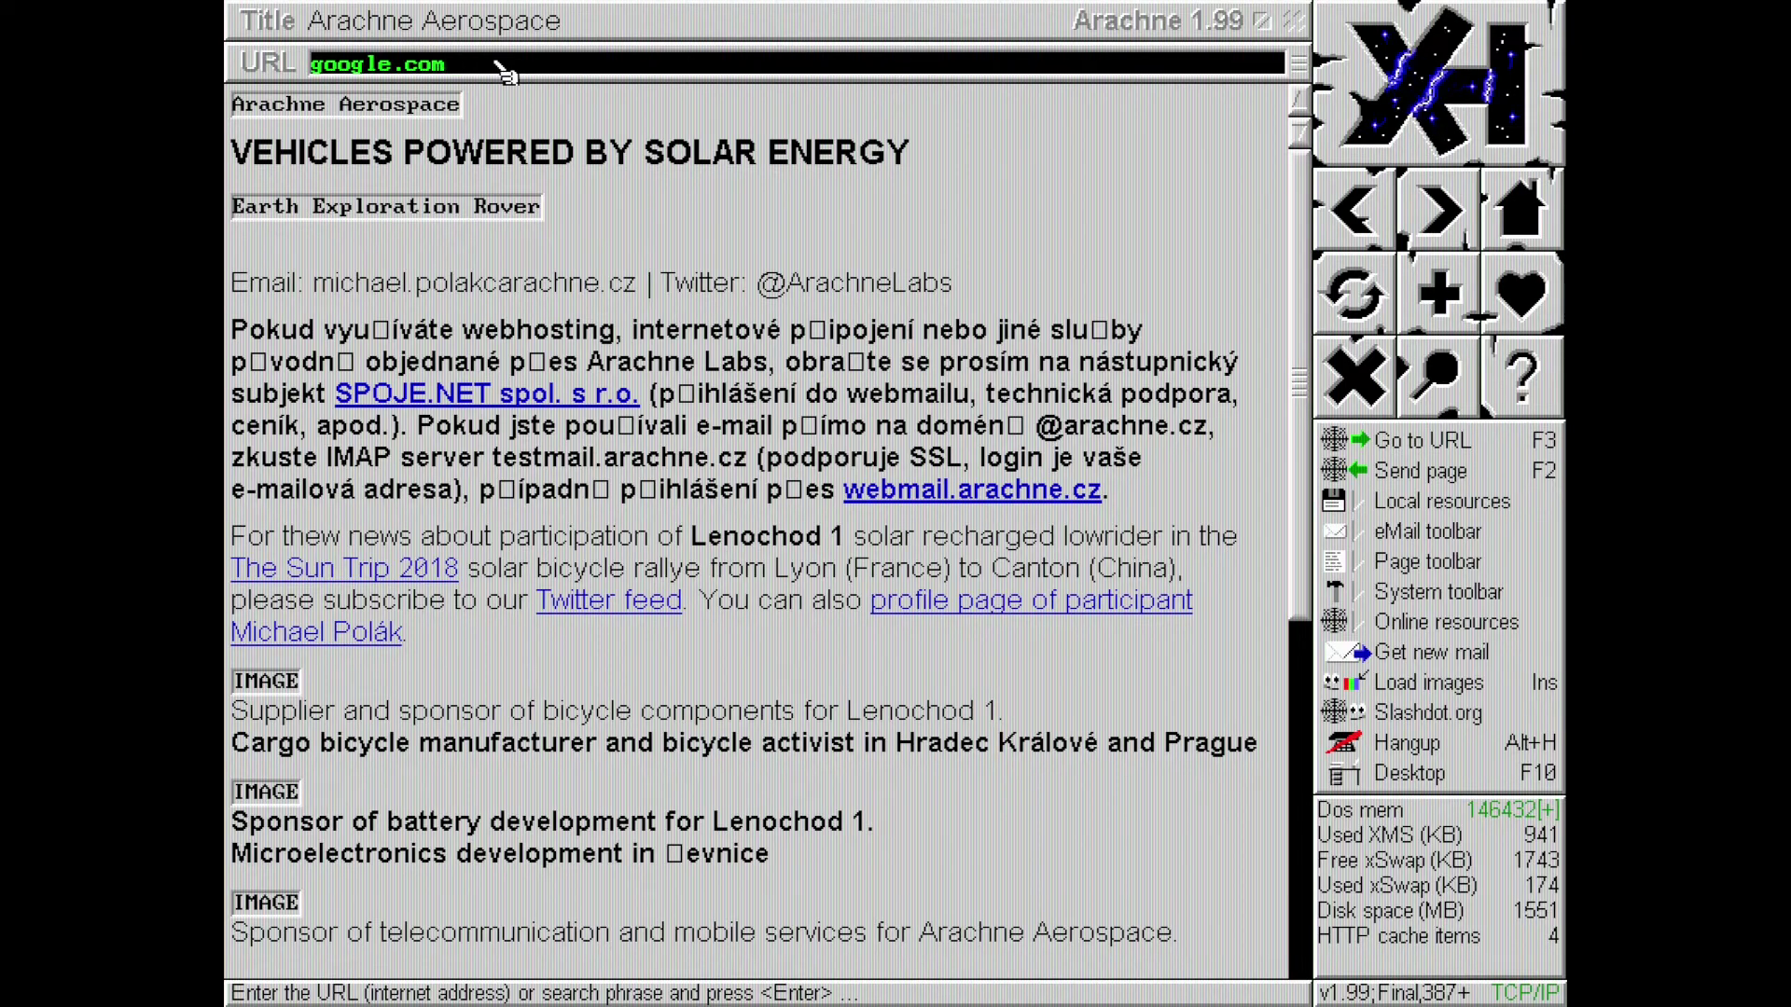
{"action": "key", "text": "ctrl+h"}
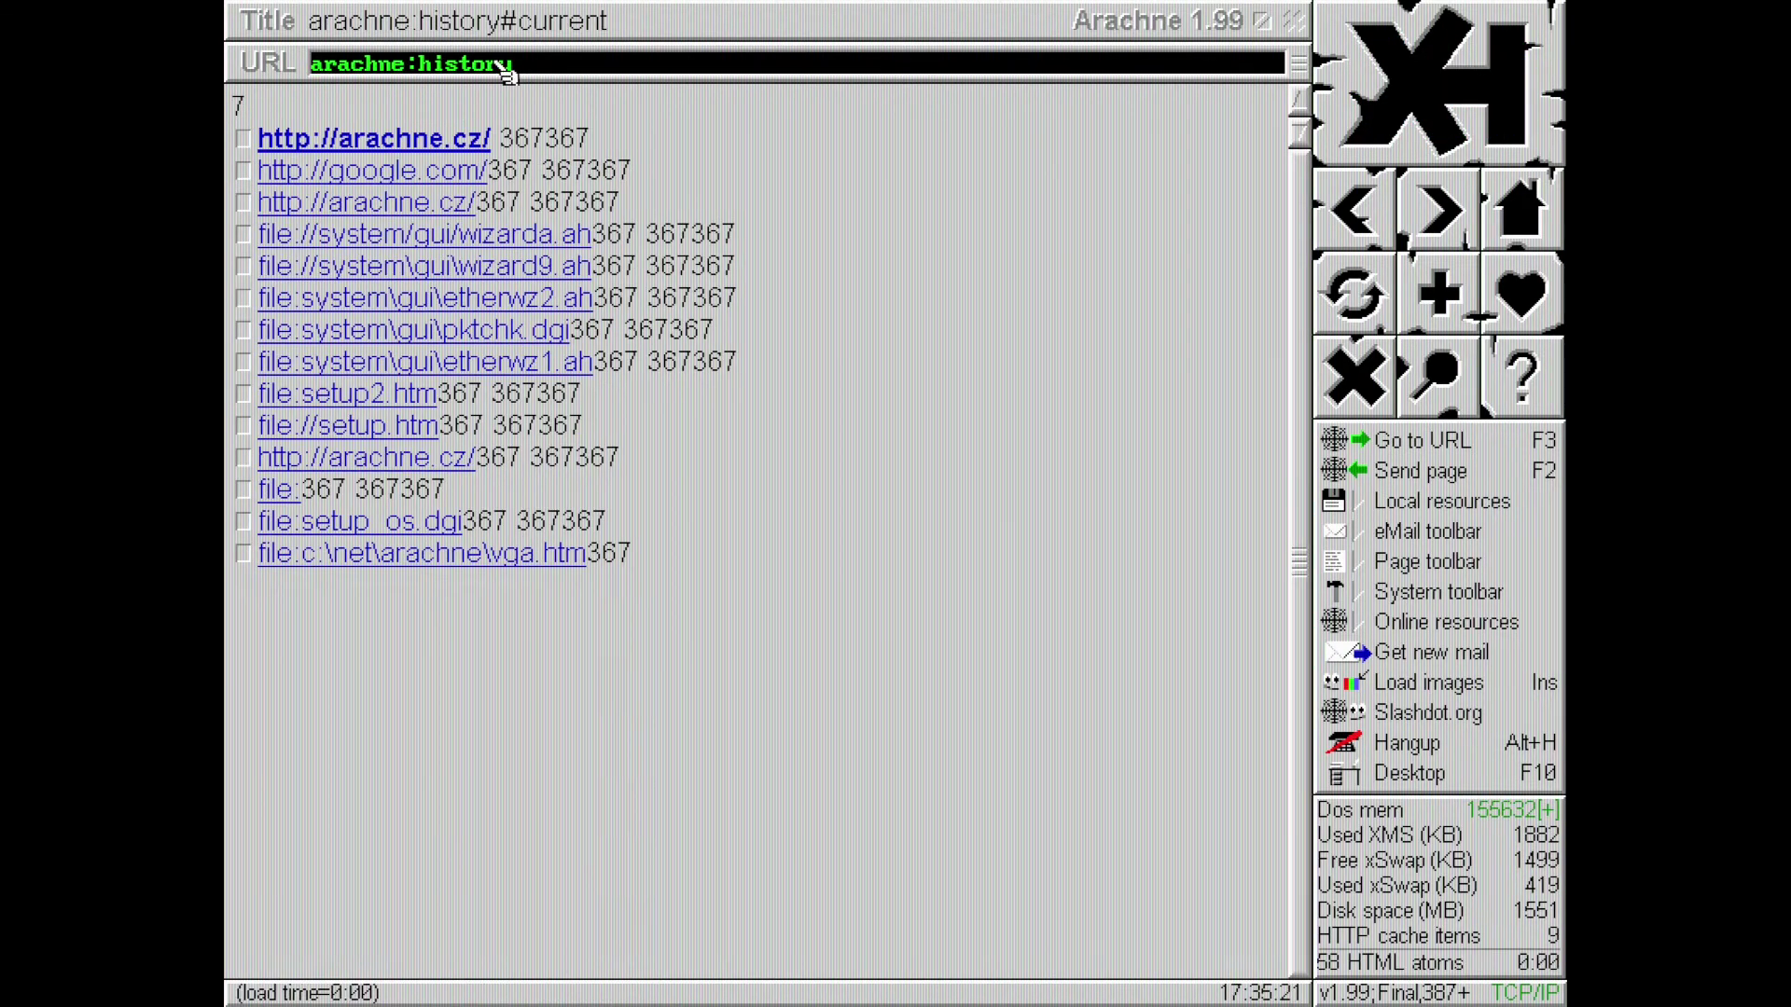
{"action": "left_click", "coordinate": [417, 174]}
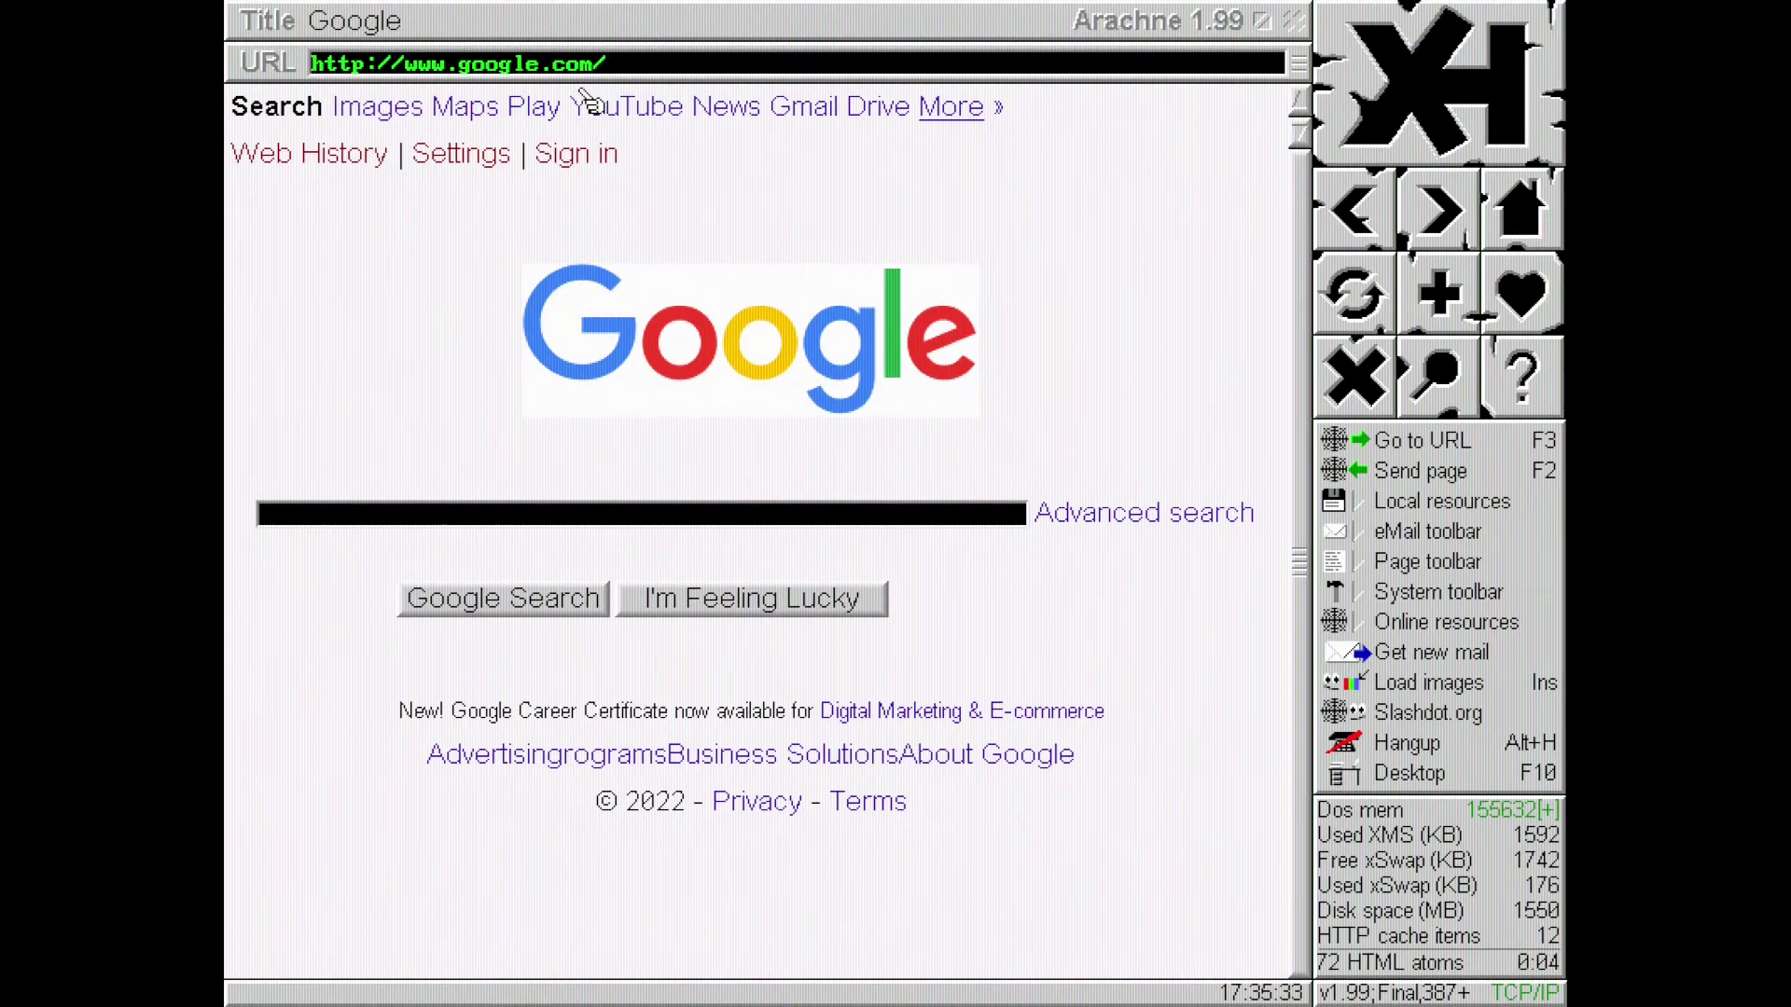
Step: Replace the Google address with 86box.net and load the site
{"action": "left_click", "coordinate": [551, 67]}
{"action": "key", "text": "BackSpace"}
{"action": "key", "text": "BackSpace"}
{"action": "key", "text": "BackSpace"}
{"action": "key", "text": "BackSpace"}
{"action": "key", "text": "BackSpace"}
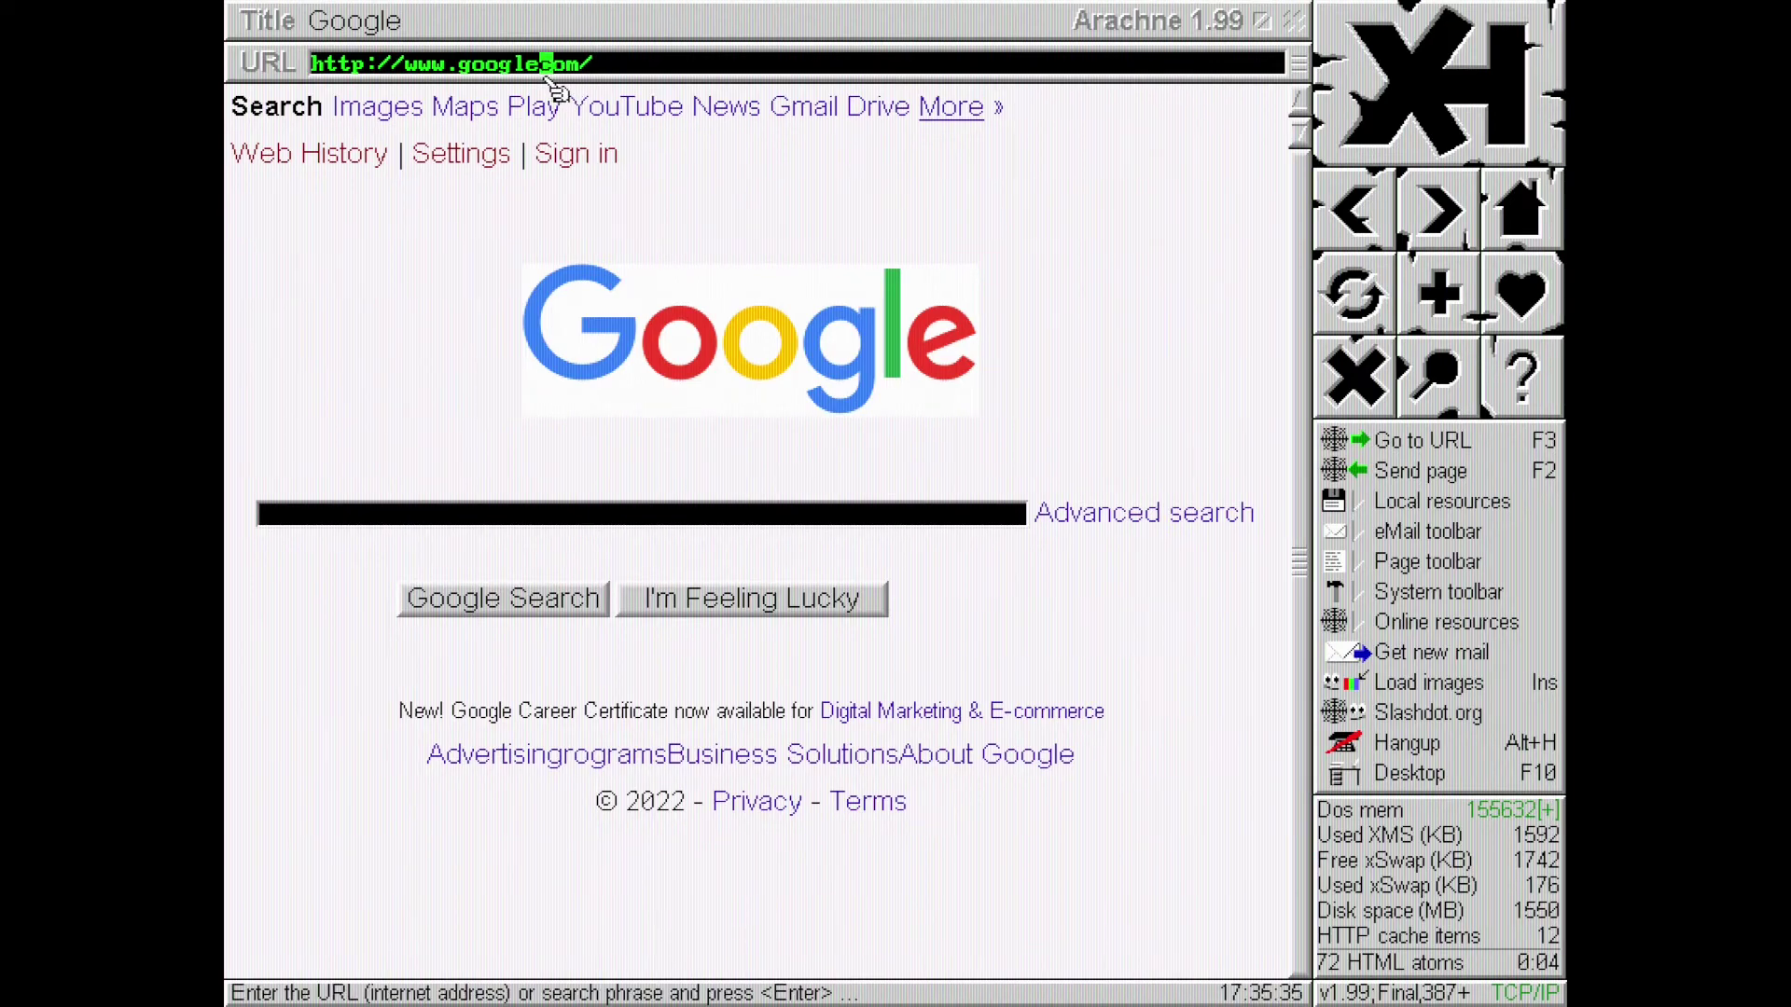
{"action": "key", "text": "BackSpace"}
{"action": "key", "text": "BackSpace"}
{"action": "key", "text": "BackSpace"}
{"action": "key", "text": "BackSpace"}
{"action": "key", "text": "BackSpace"}
{"action": "key", "text": "BackSpace"}
{"action": "key", "text": "BackSpace"}
{"action": "key", "text": "BackSpace"}
{"action": "key", "text": "BackSpace"}
{"action": "key", "text": "BackSpace"}
{"action": "key", "text": "BackSpace"}
{"action": "key", "text": "BackSpace"}
{"action": "key", "text": "BackSpace"}
{"action": "key", "text": "BackSpace"}
{"action": "key", "text": "BackSpace"}
{"action": "key", "text": "BackSpace"}
{"action": "key", "text": "BackSpace"}
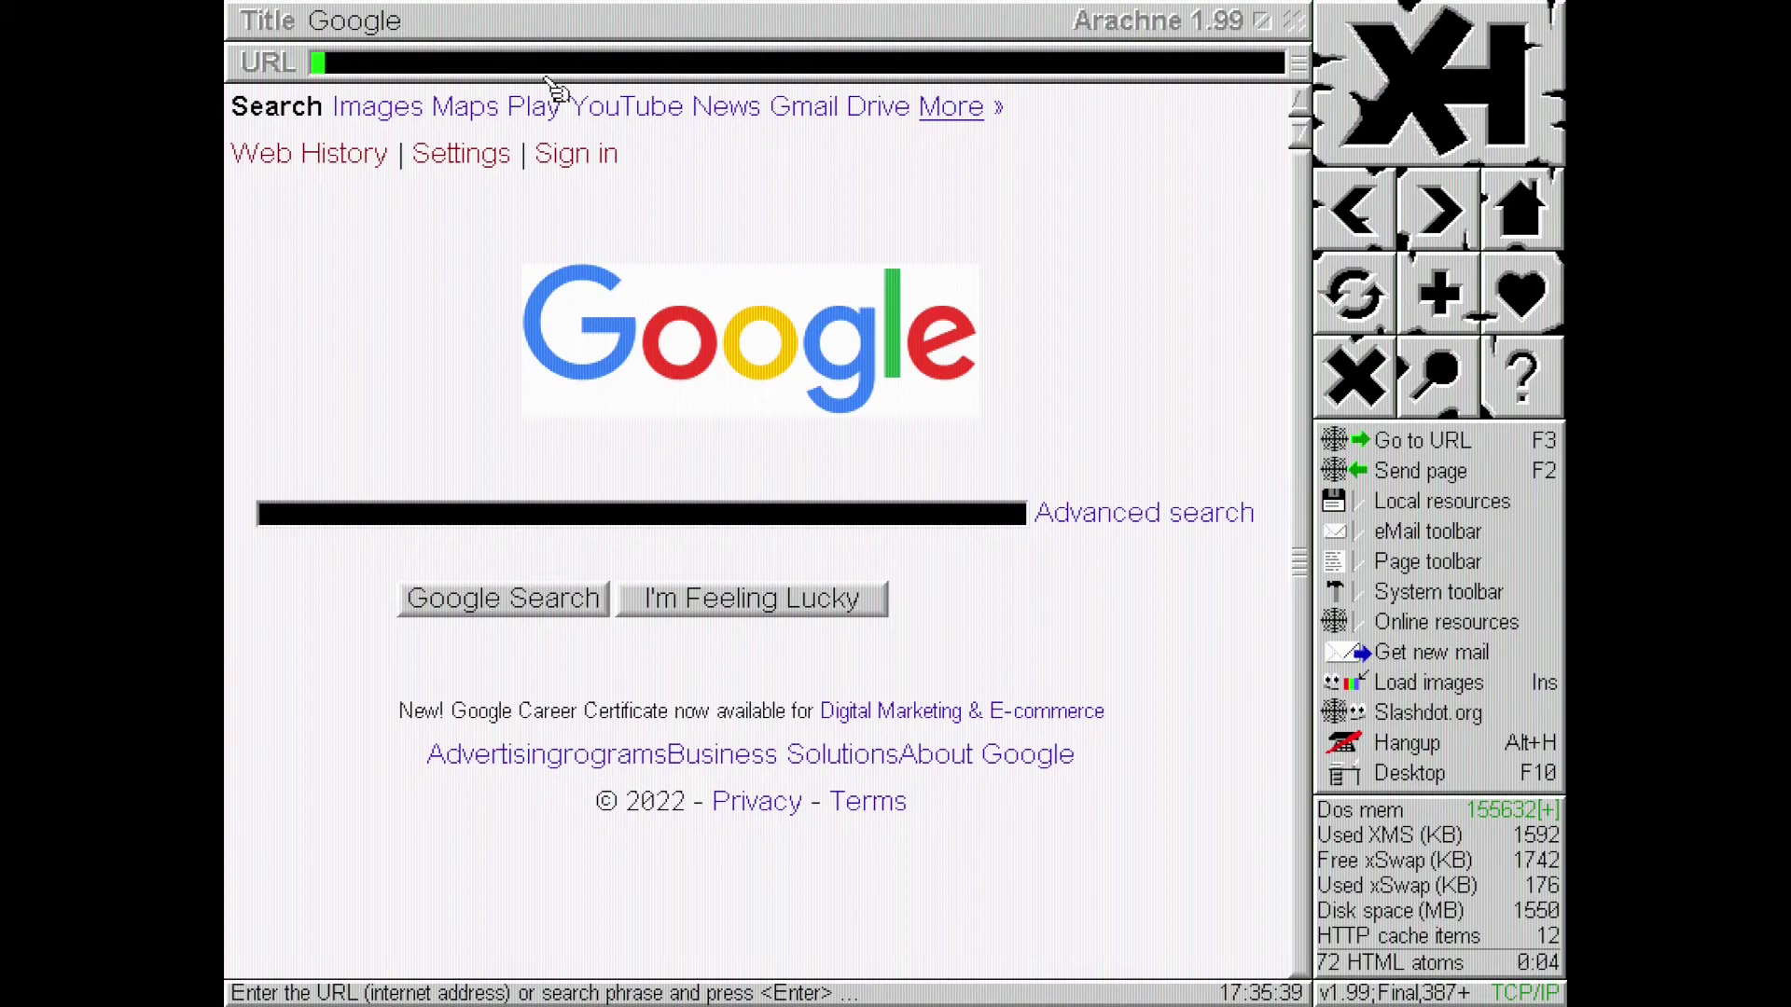
{"action": "type", "text": "86box.net"}
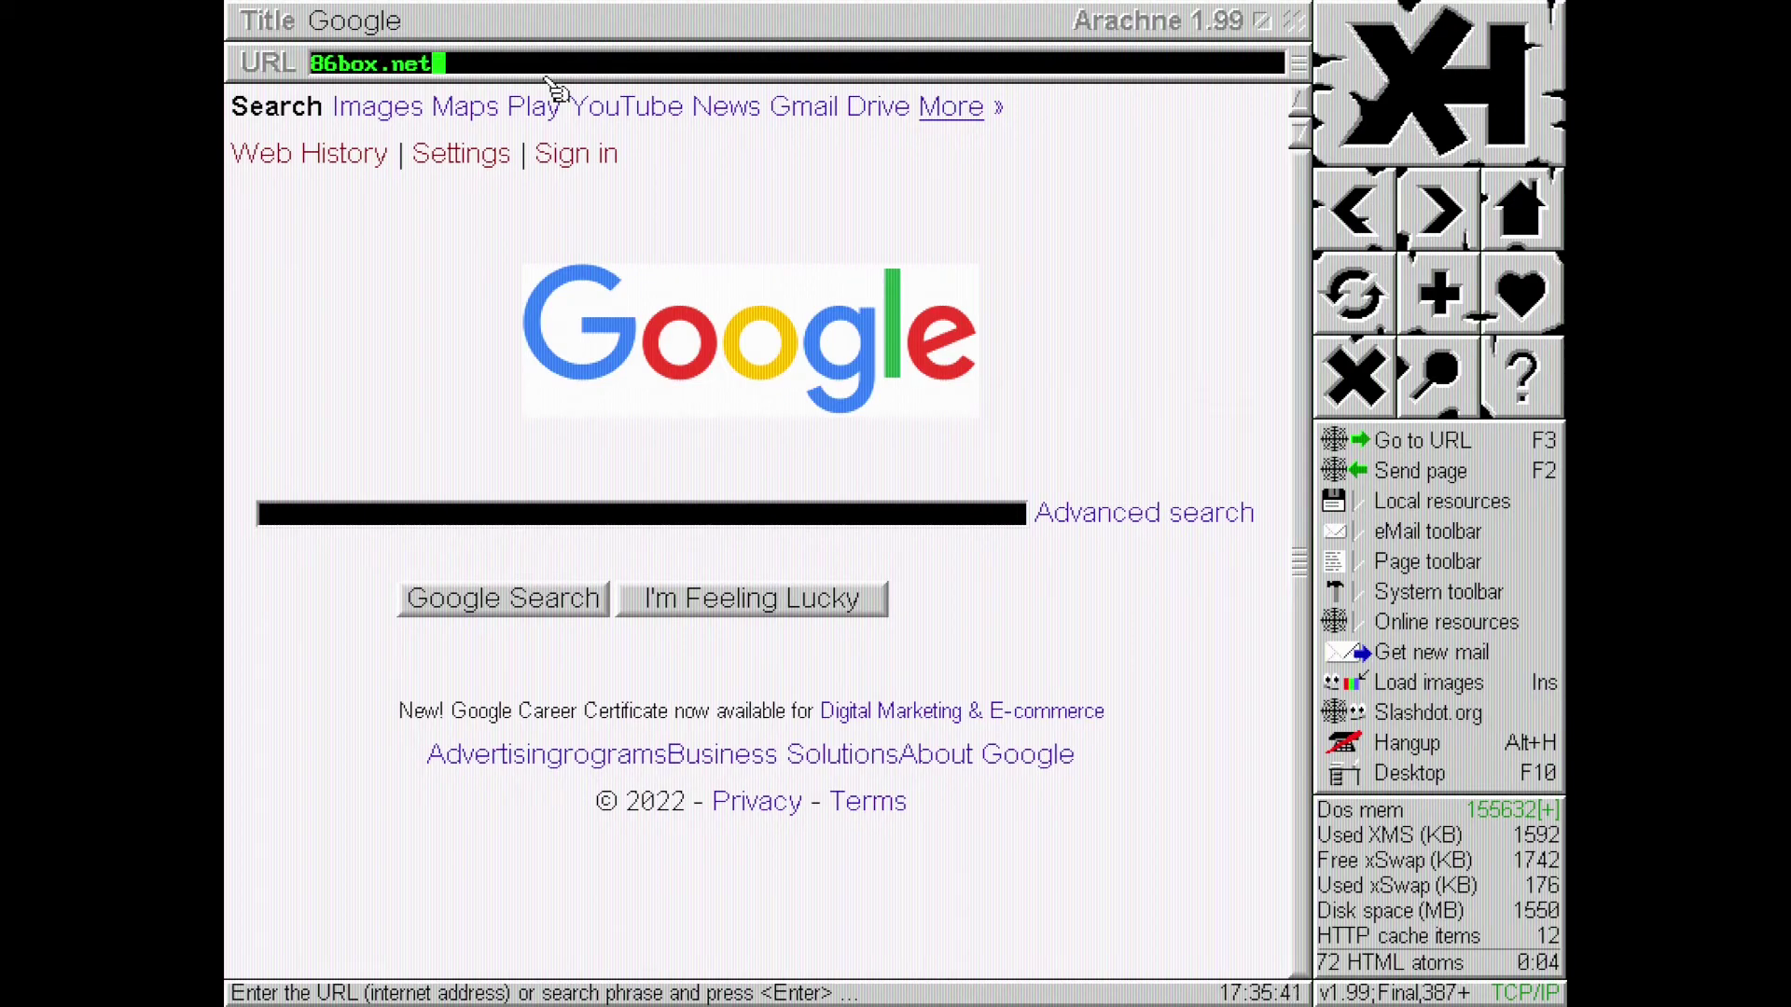
{"action": "key", "text": "Return"}
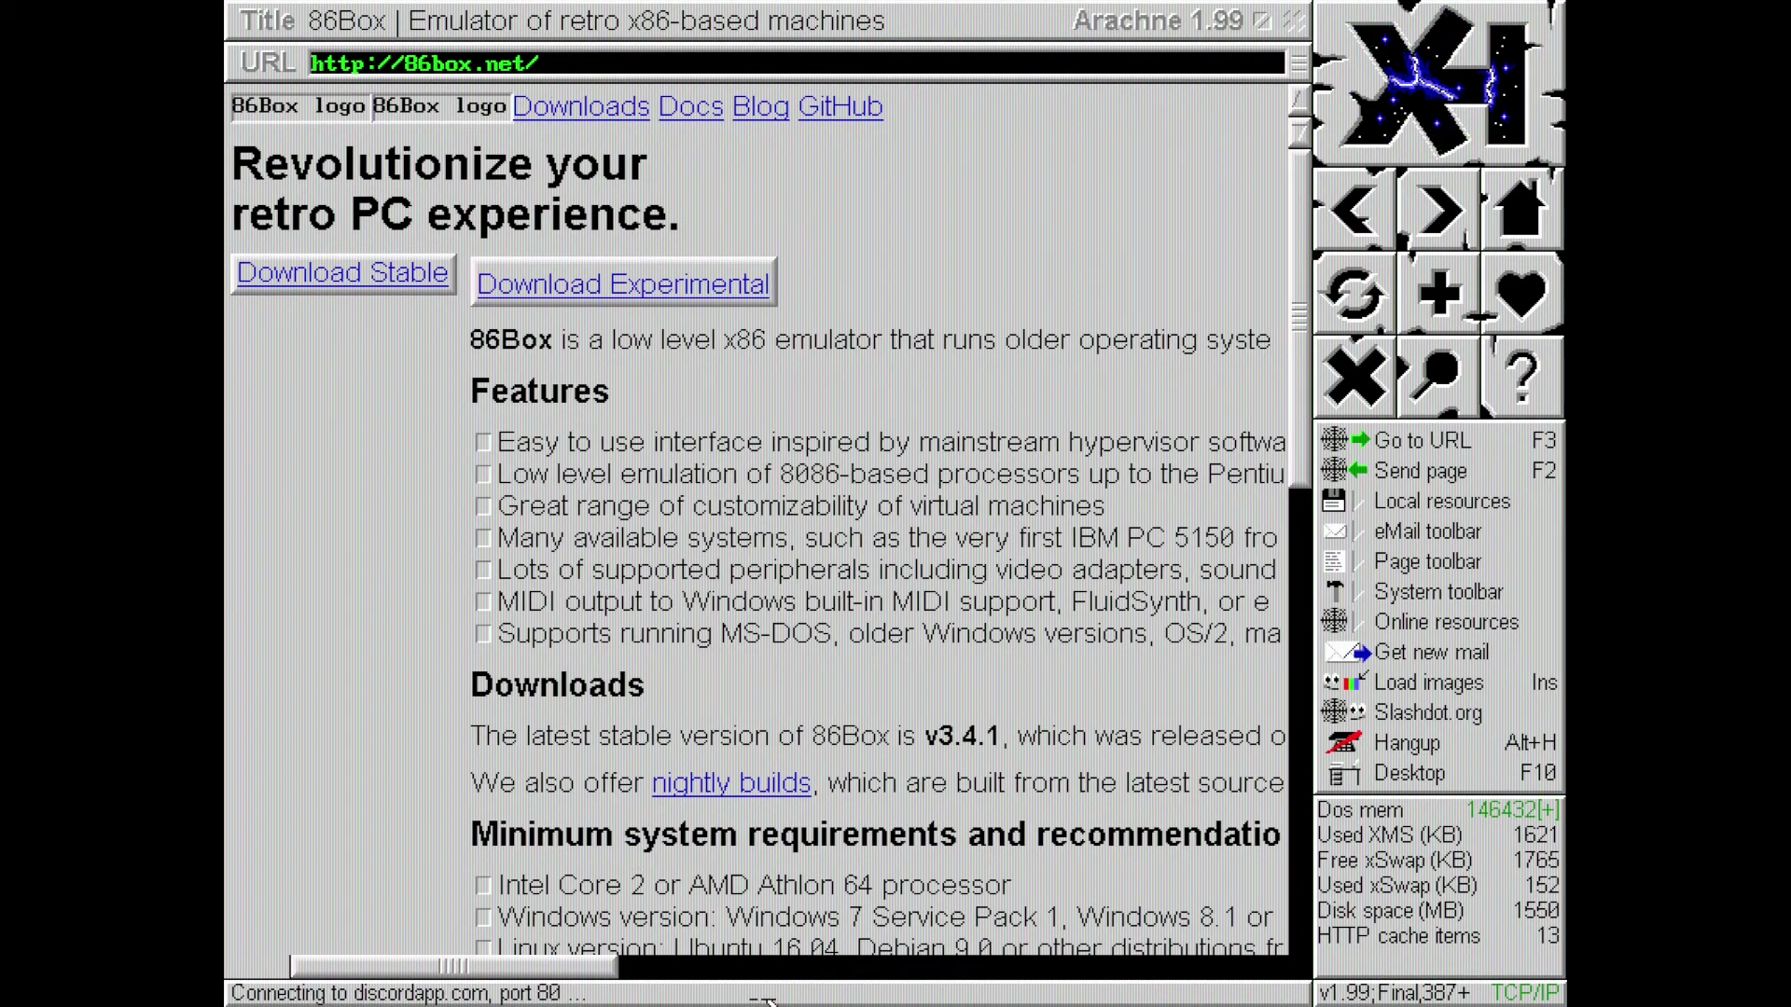
Step: Look through the 86Box home page vertically and sideways, return to its beginning and stop the page loading
{"action": "key", "text": "Page_Down"}
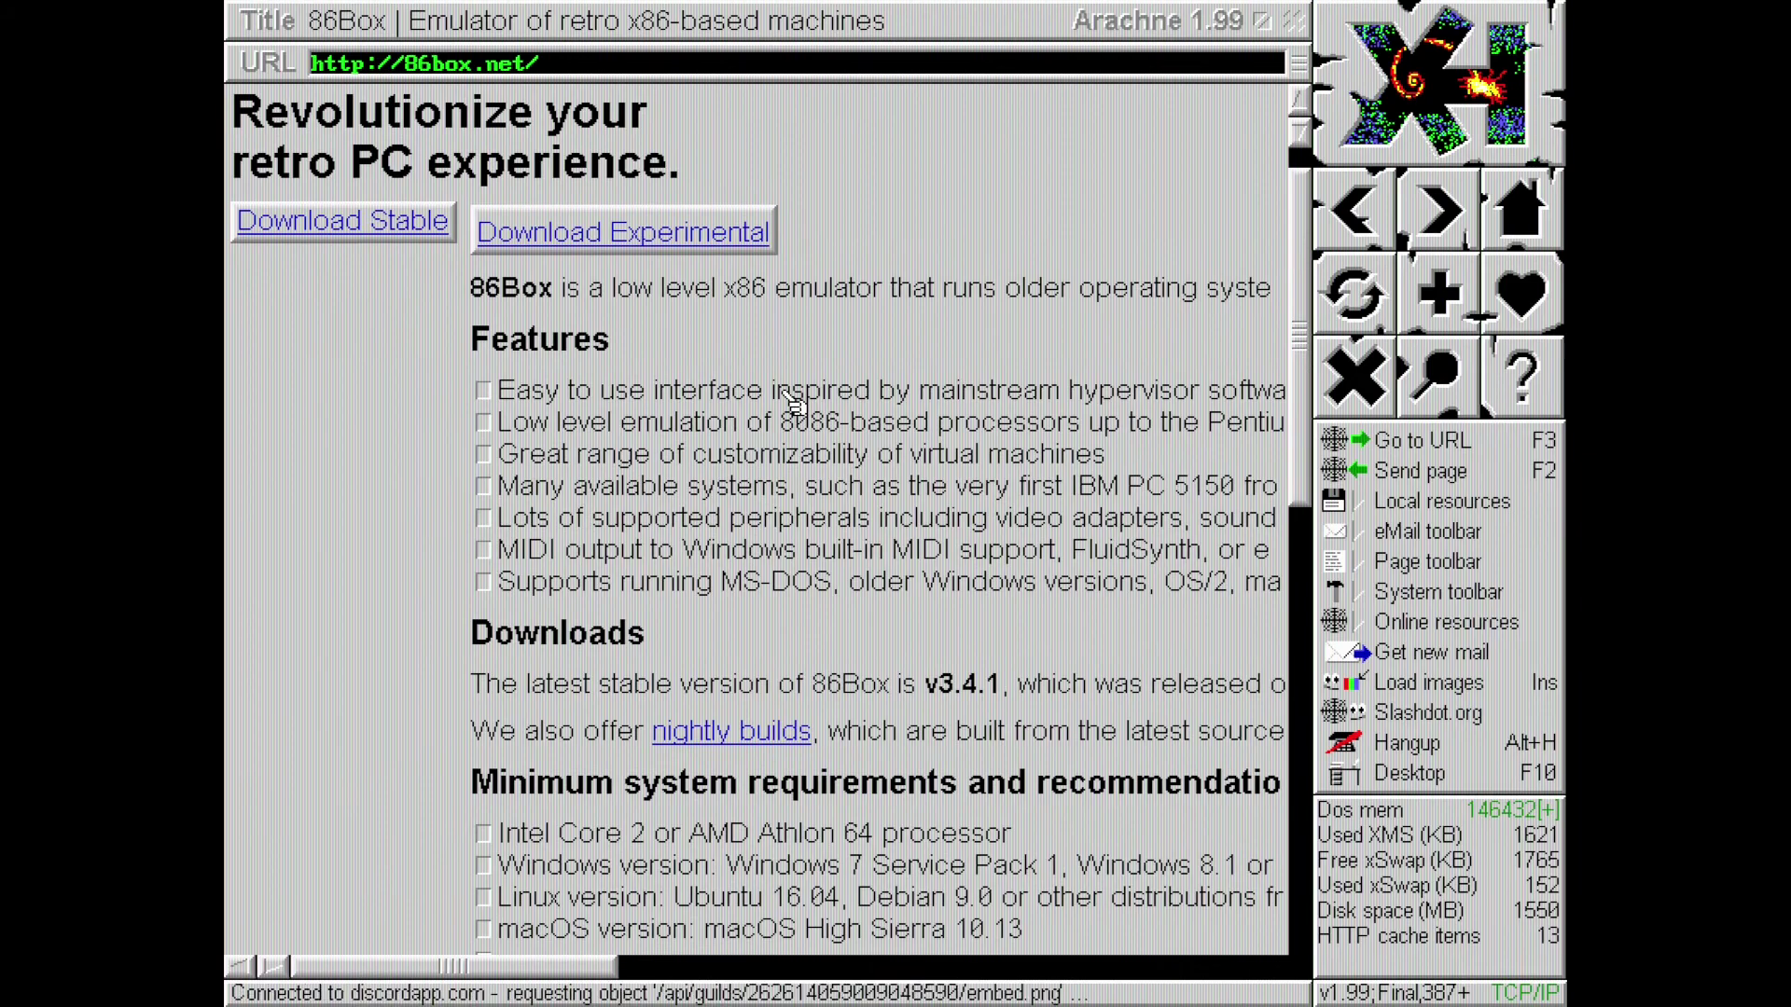
{"action": "key", "text": "Down"}
{"action": "key", "text": "Down"}
{"action": "key", "text": "Down"}
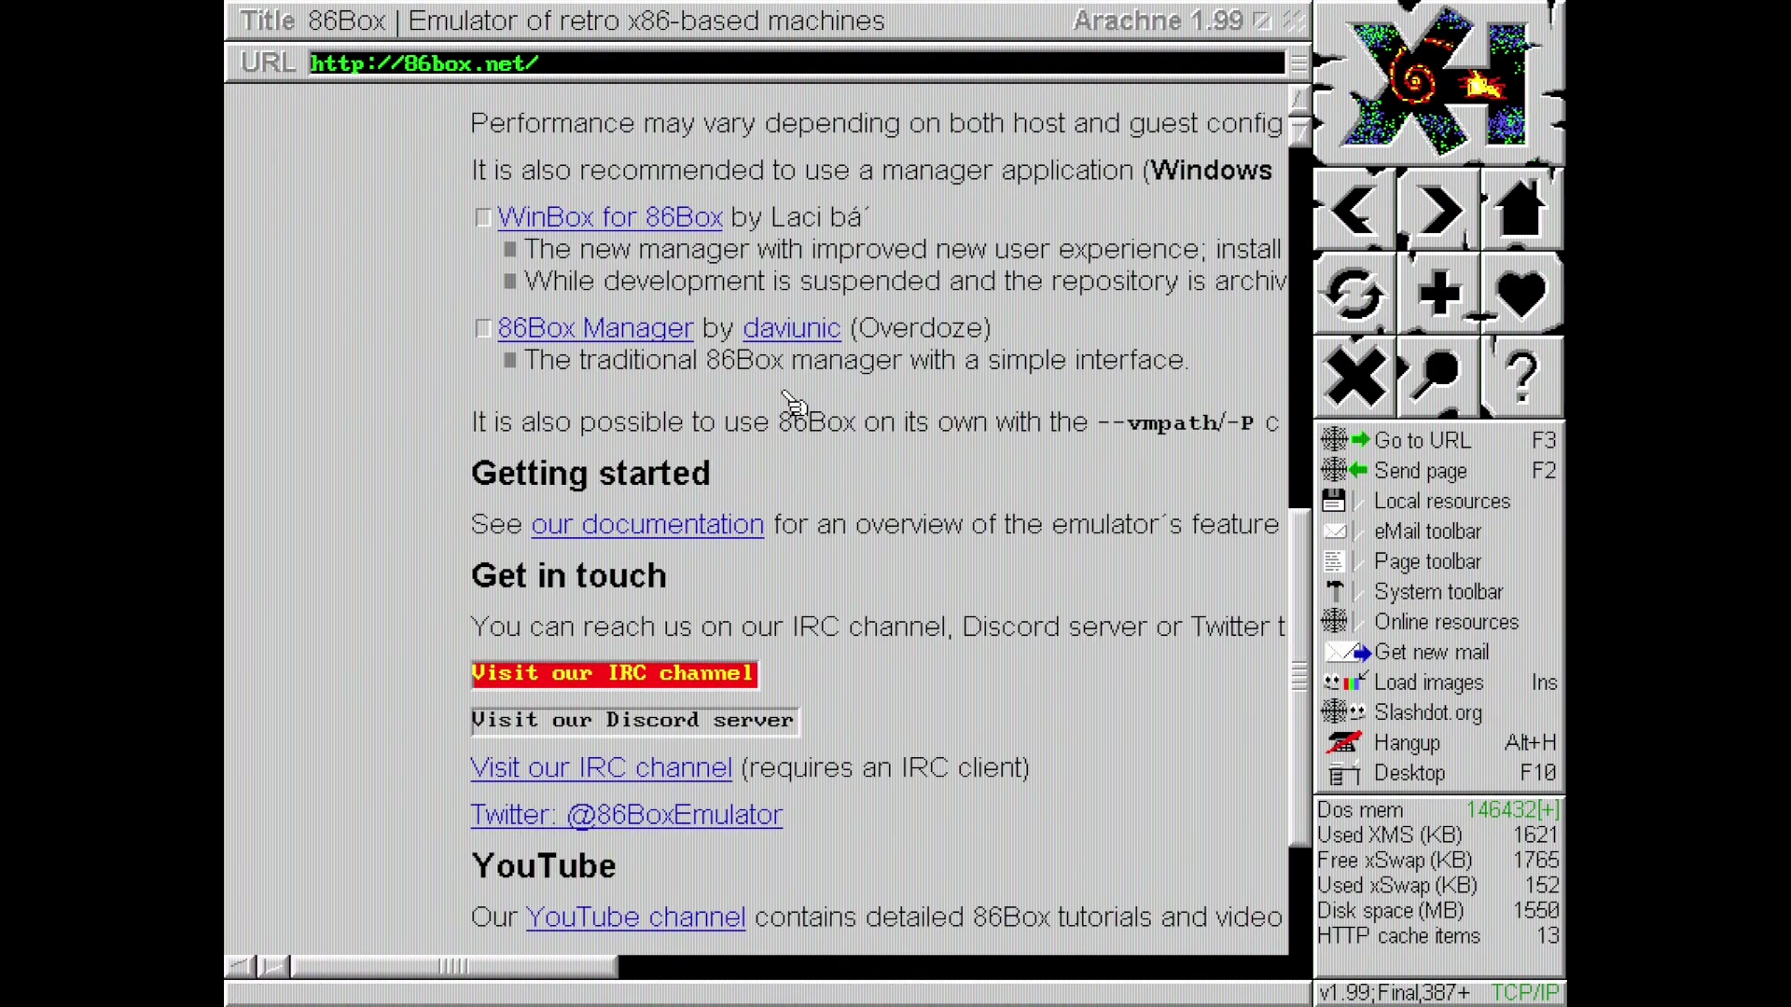
{"action": "key", "text": "Right"}
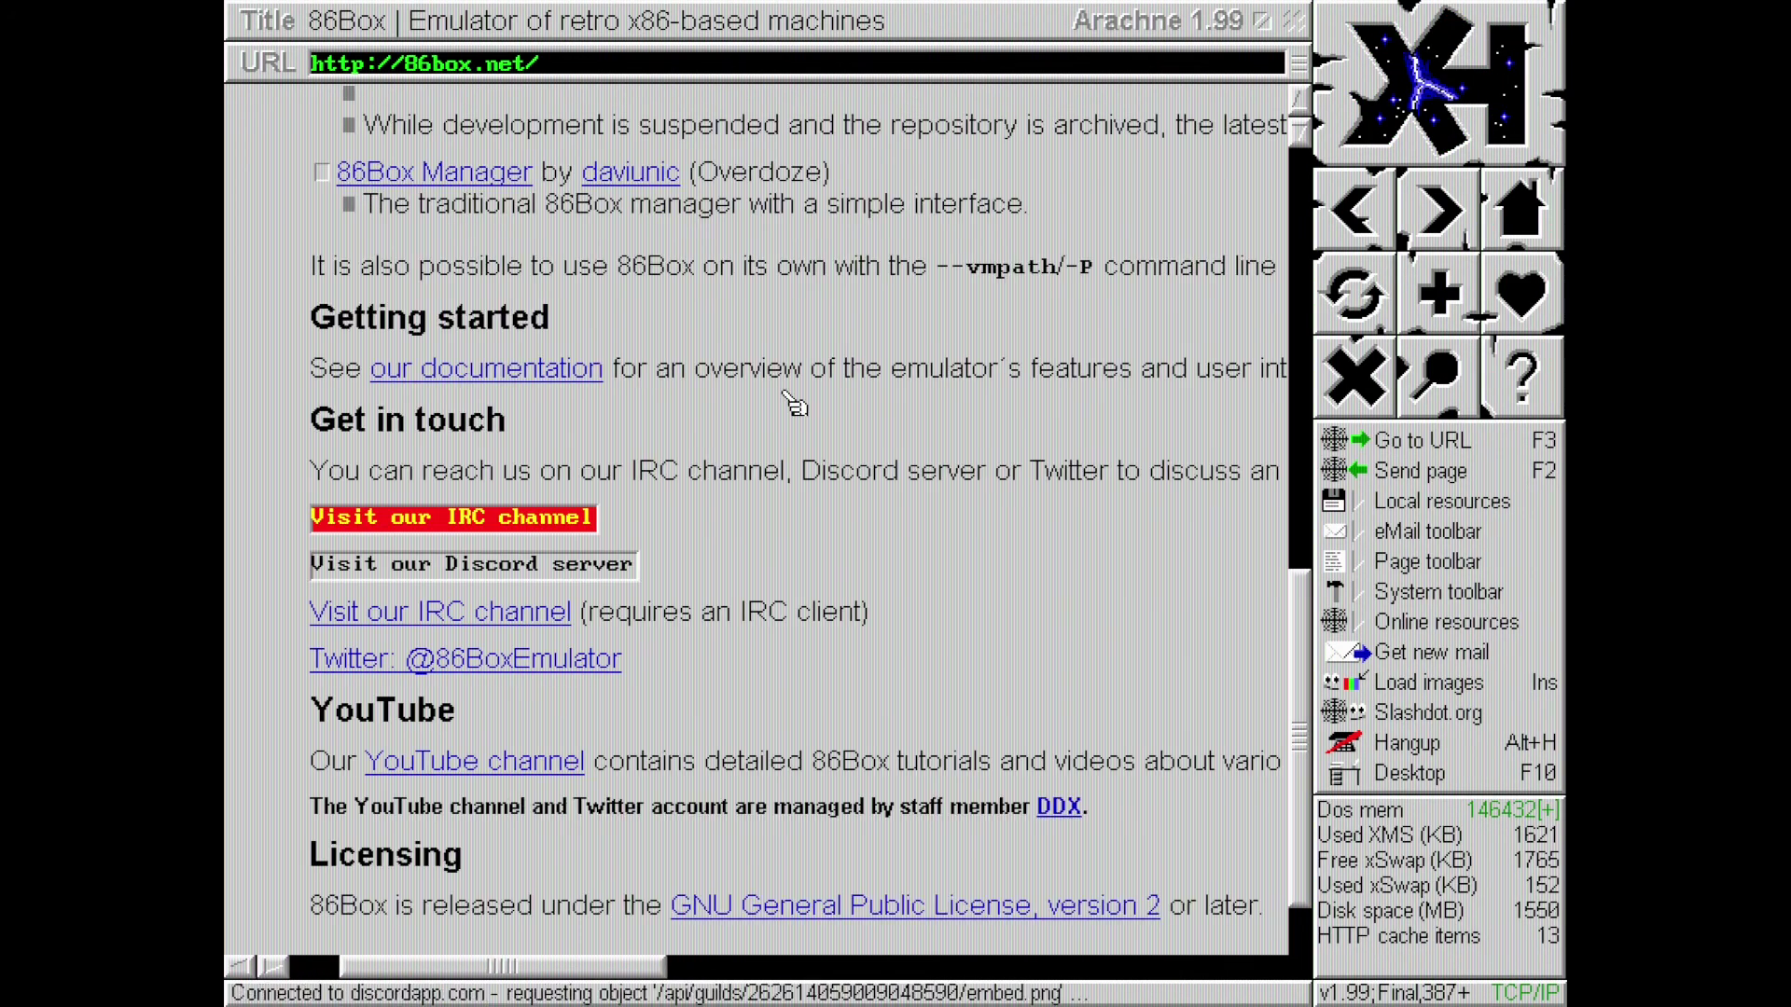
{"action": "key", "text": "Right"}
{"action": "key", "text": "Right"}
{"action": "key", "text": "Right"}
{"action": "key", "text": "Right"}
{"action": "key", "text": "Right"}
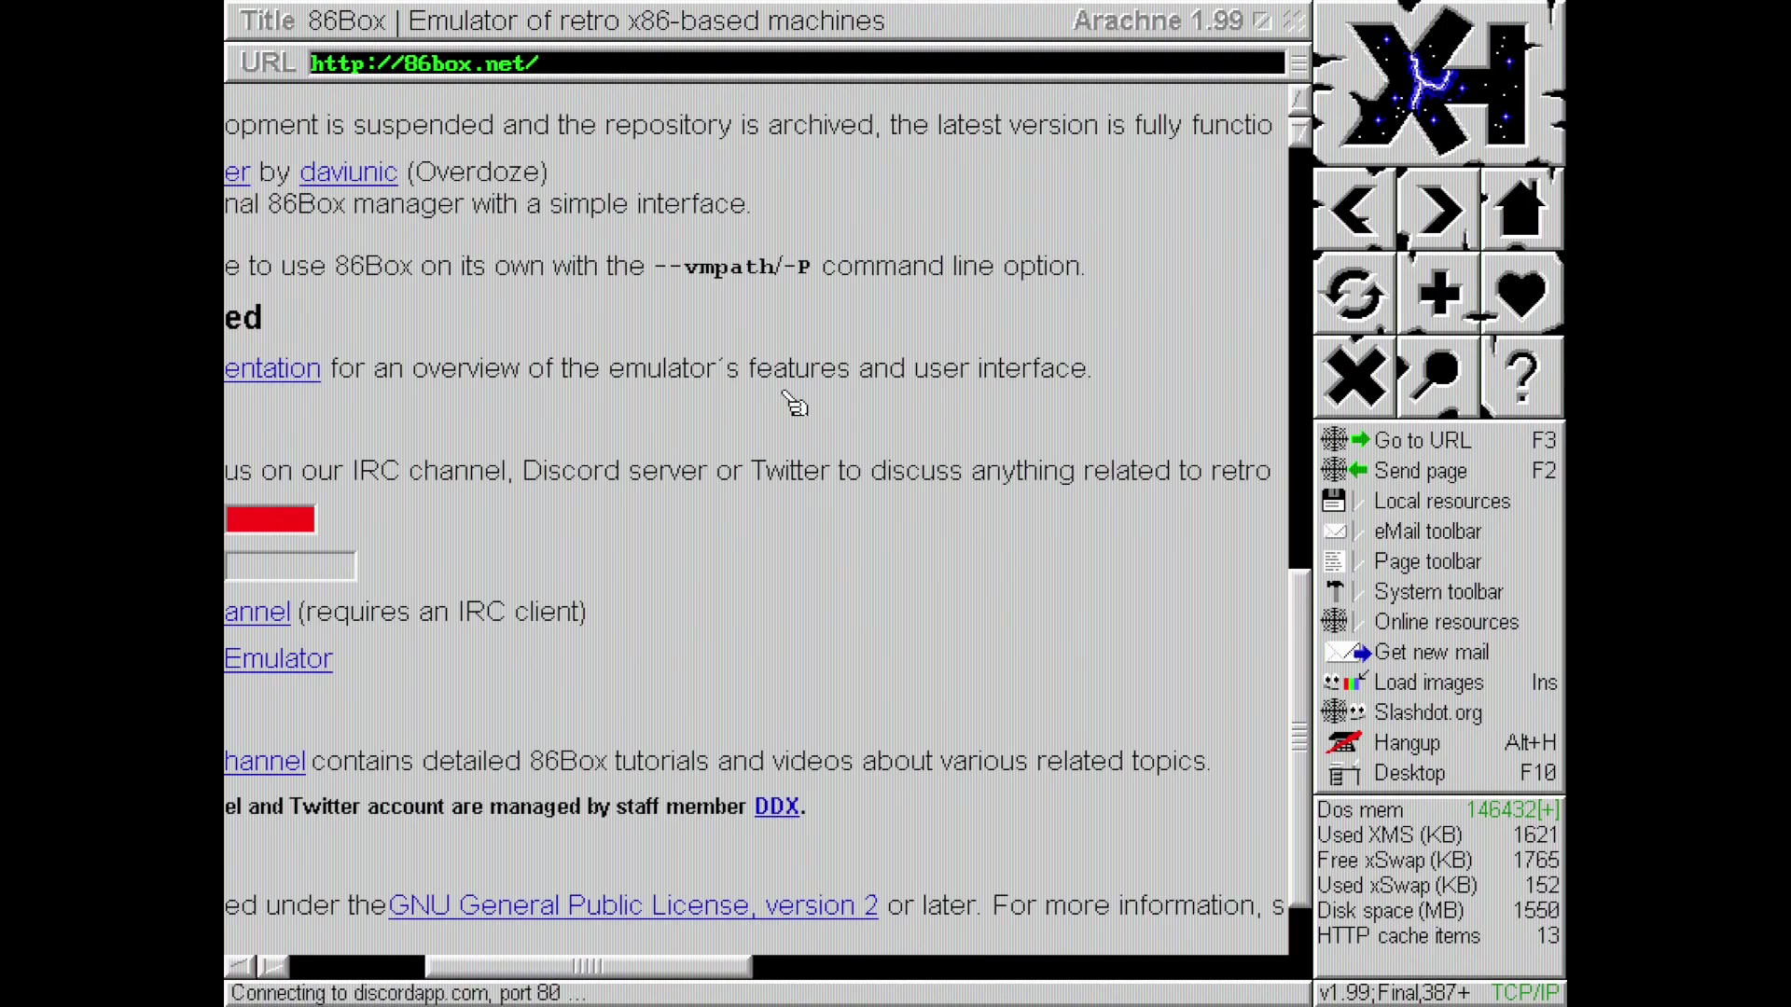
{"action": "key", "text": "Page_Up"}
{"action": "key", "text": "Page_Up"}
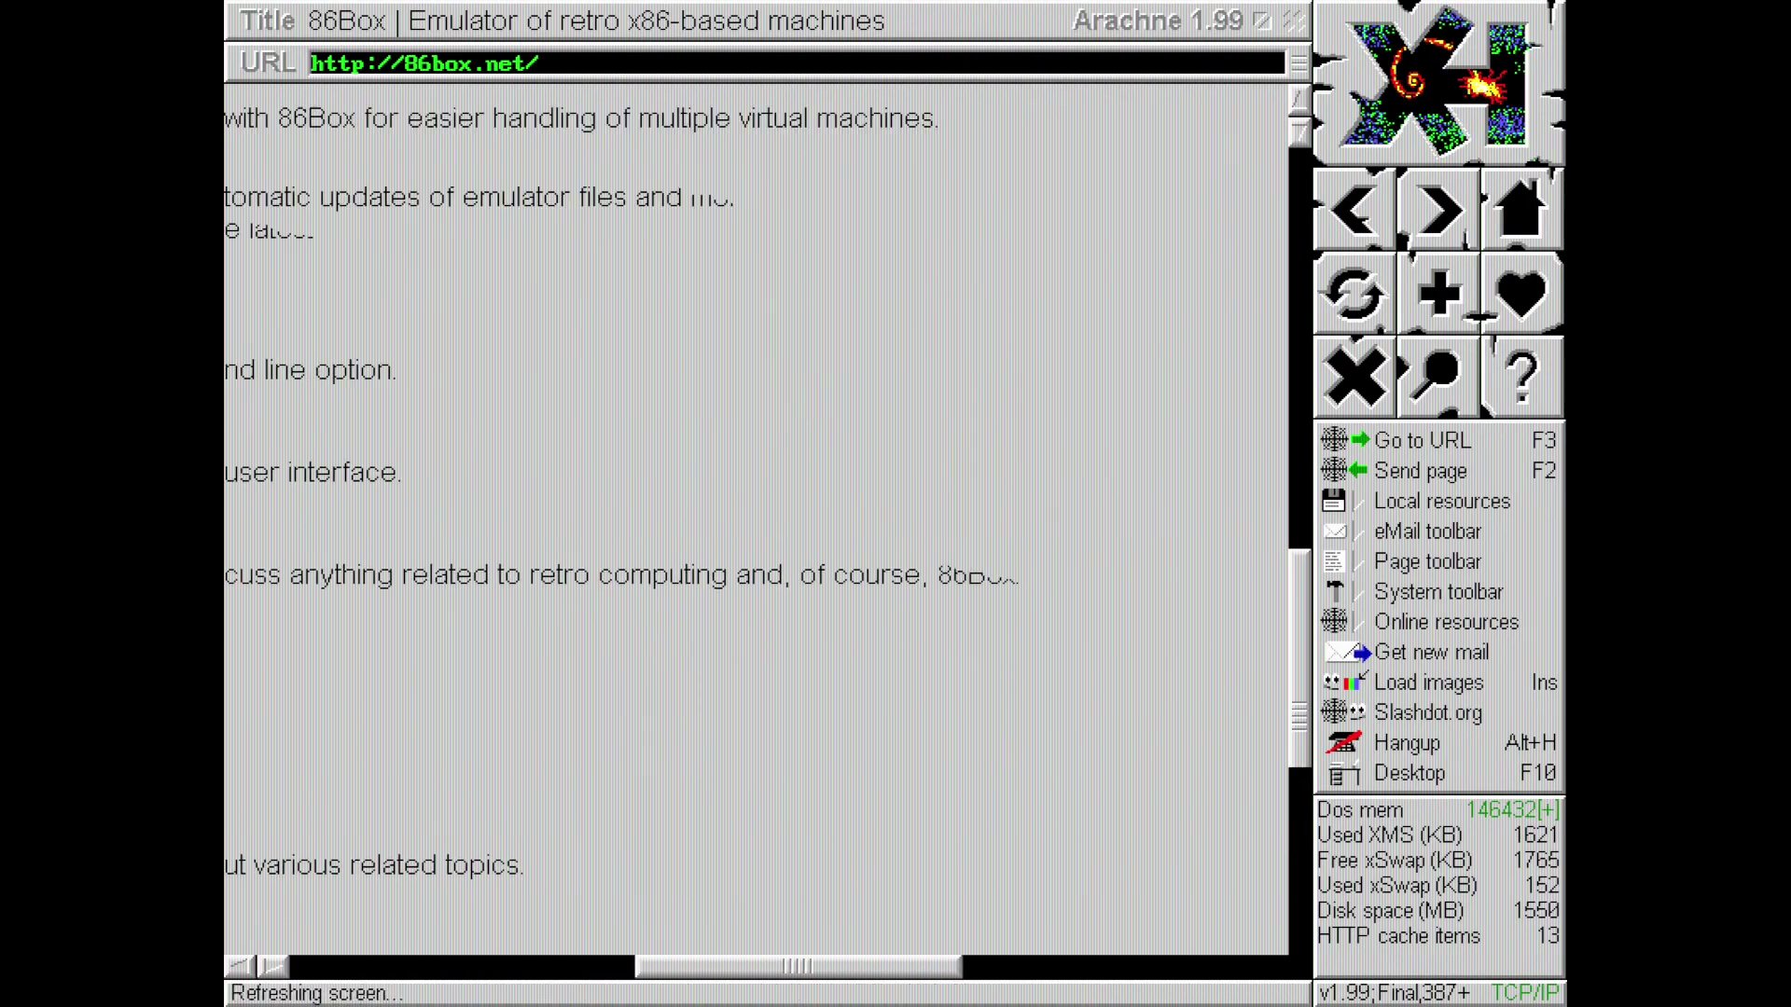
{"action": "key", "text": "Left"}
{"action": "key", "text": "Left"}
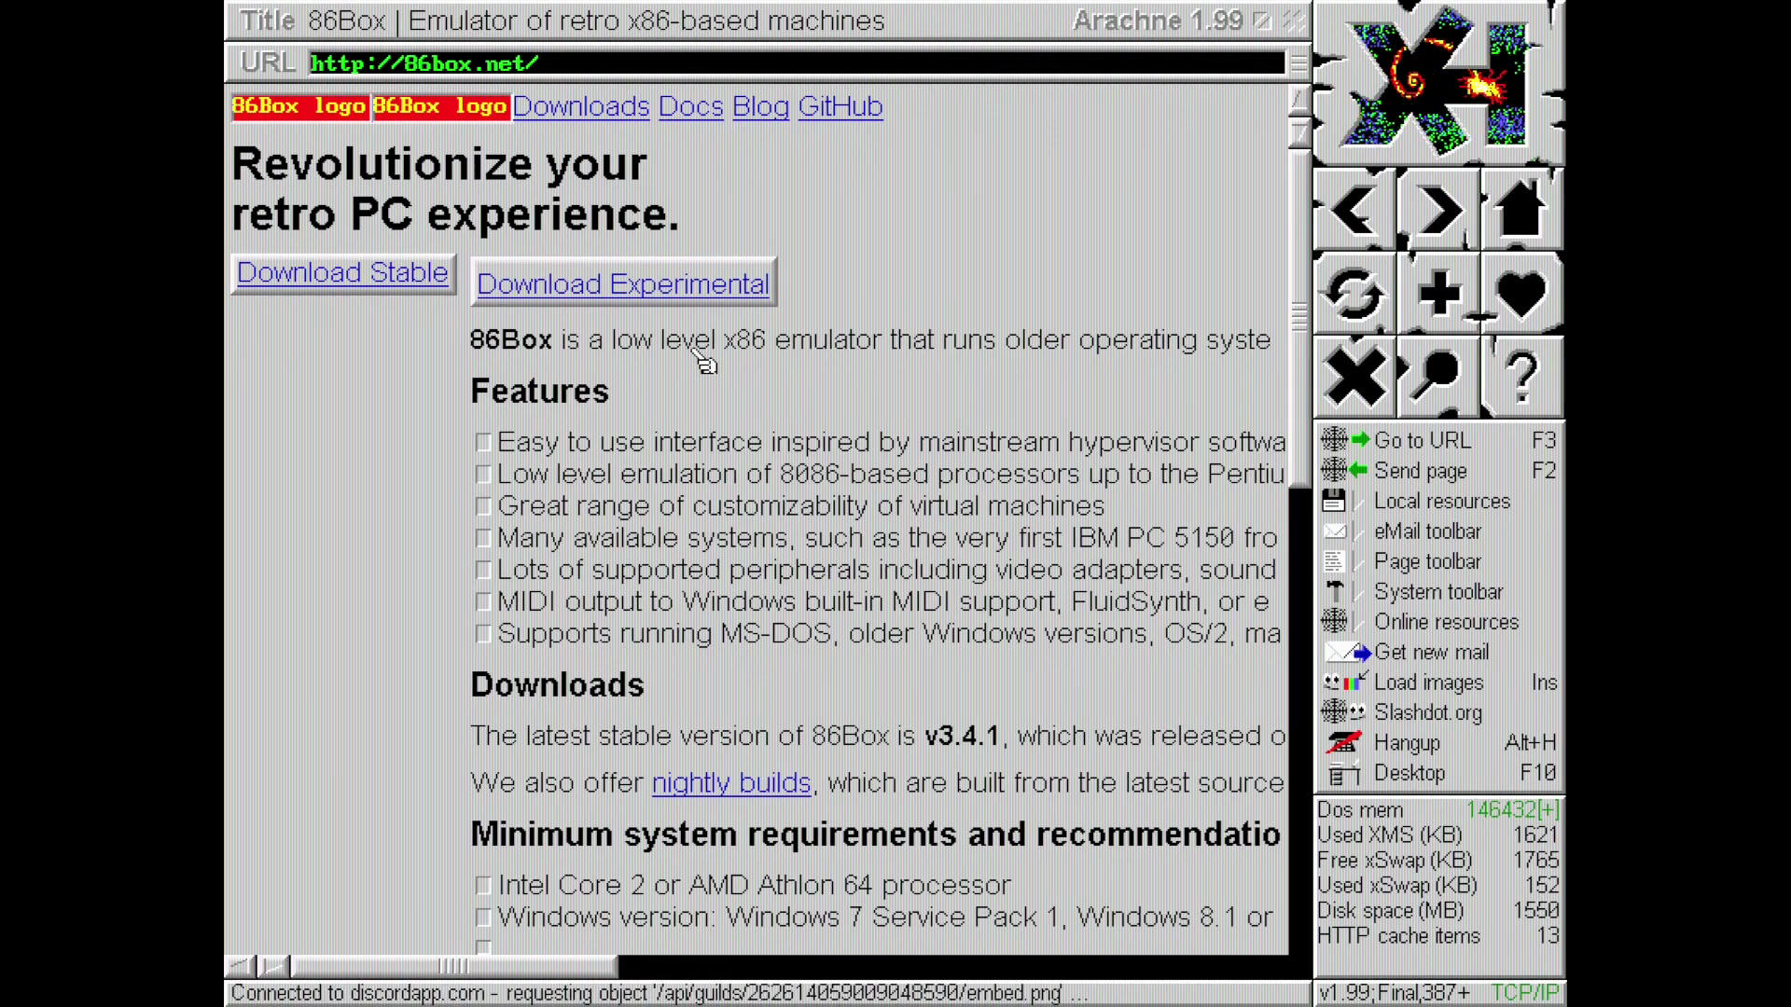
{"action": "left_click", "coordinate": [1342, 366]}
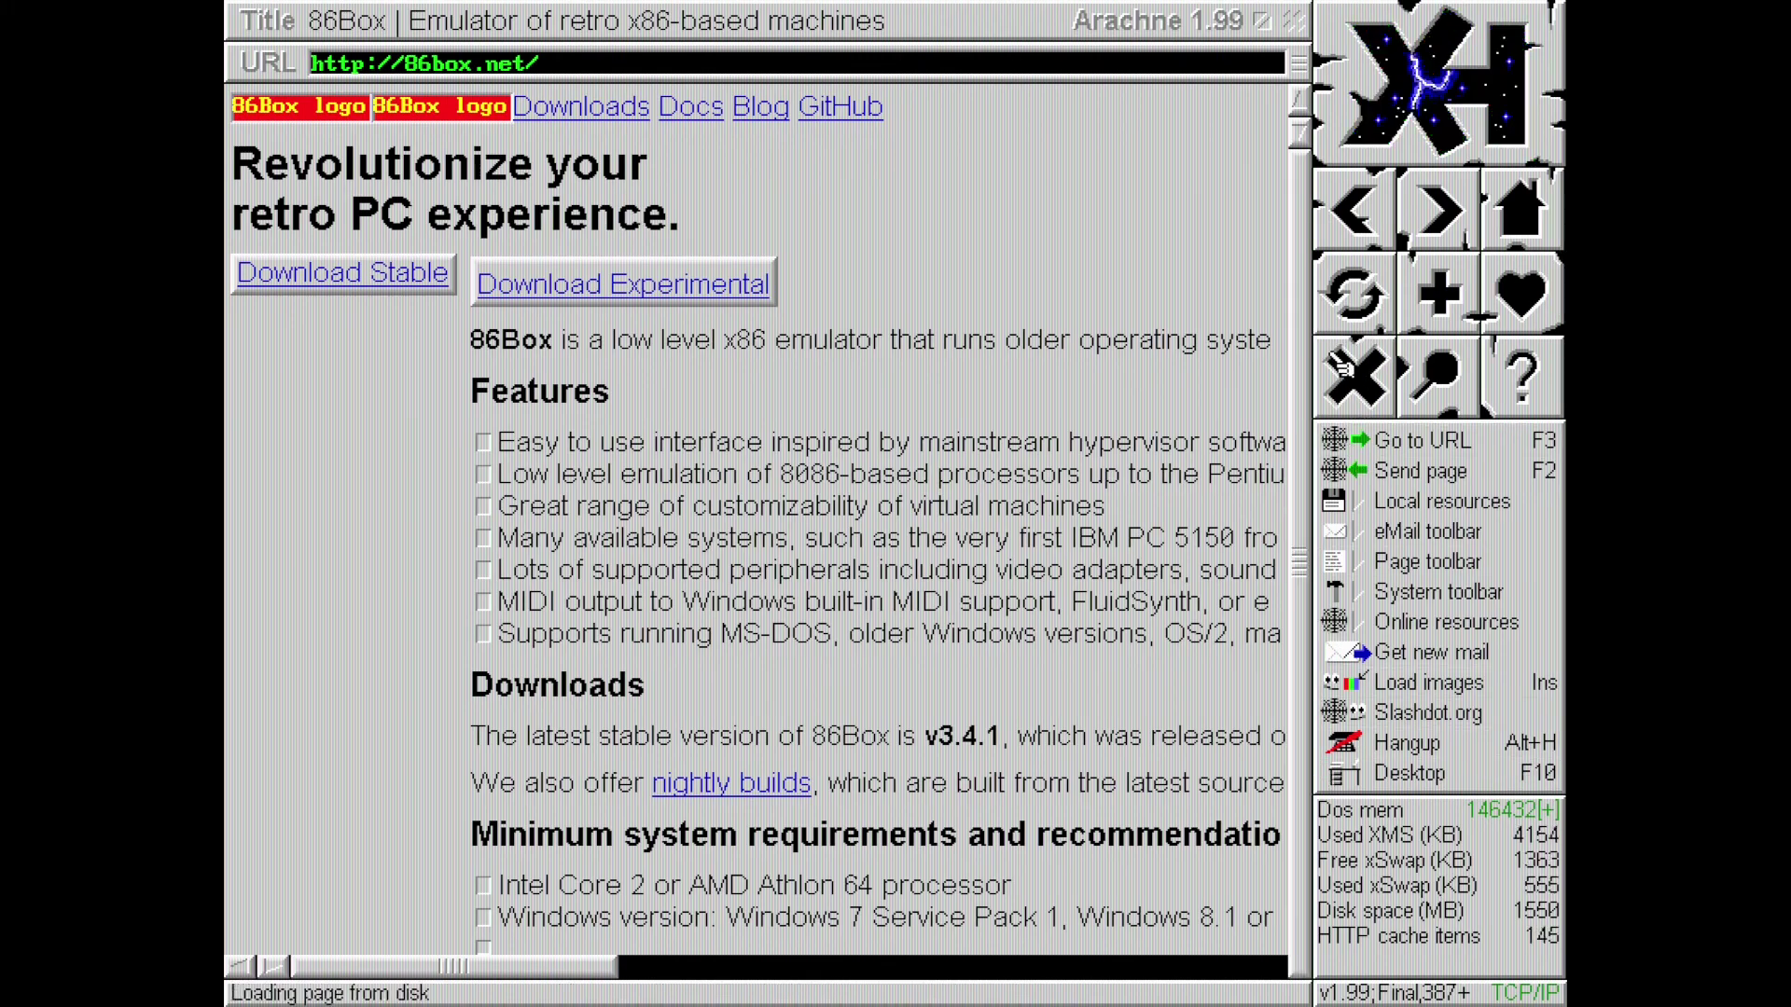